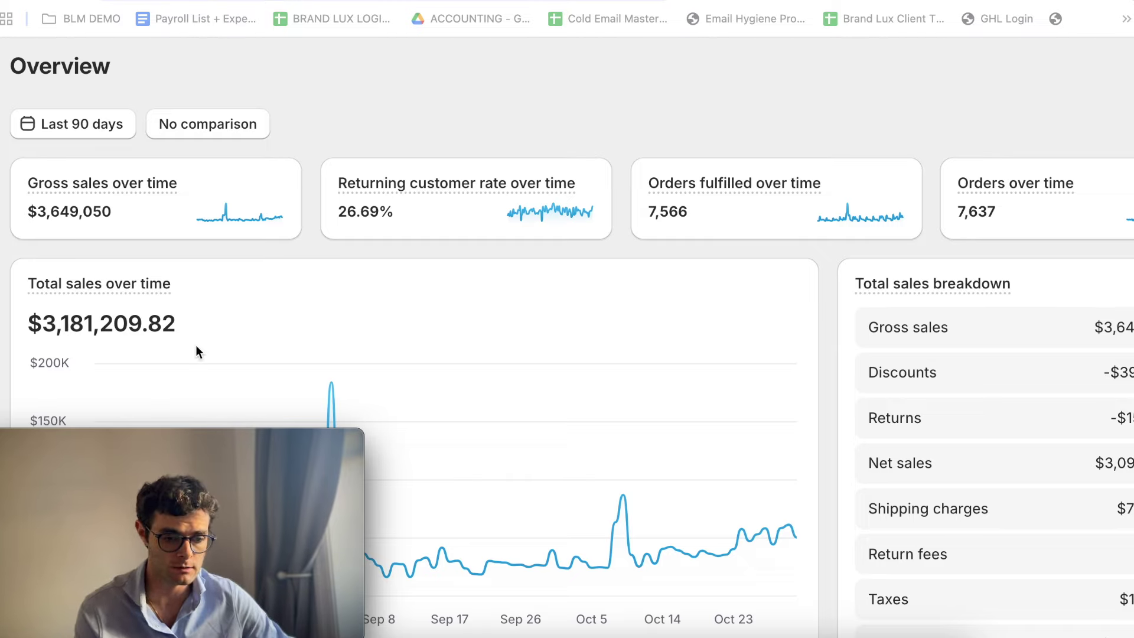
Highlight the total sales figure and set the report period to the last 30 days
drag(185, 327, 32, 329)
click(299, 331)
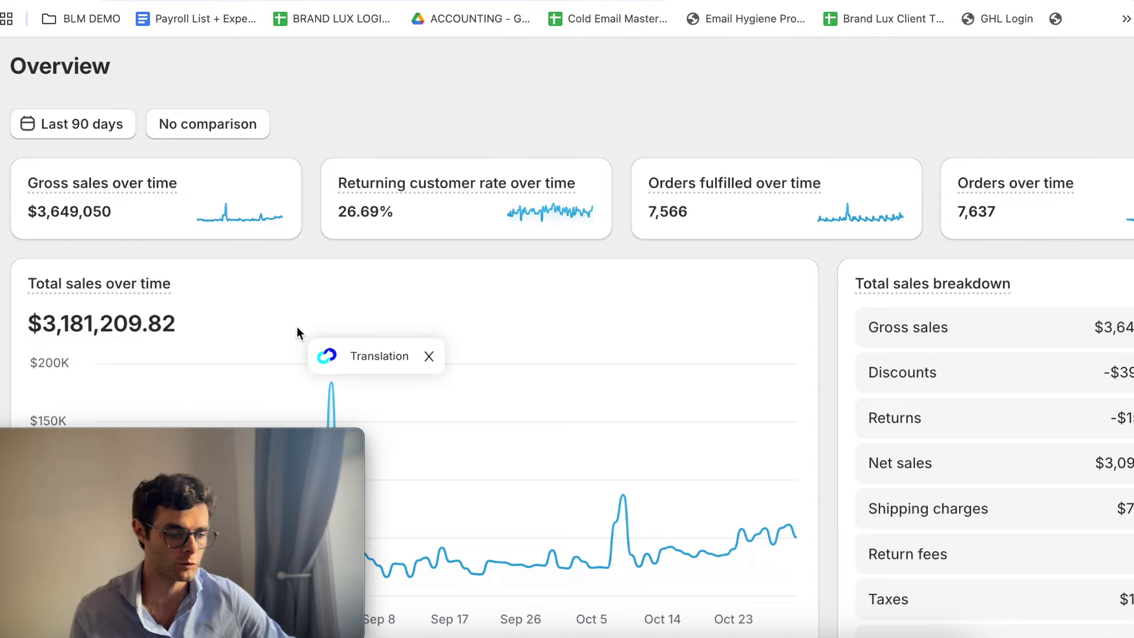
click(71, 124)
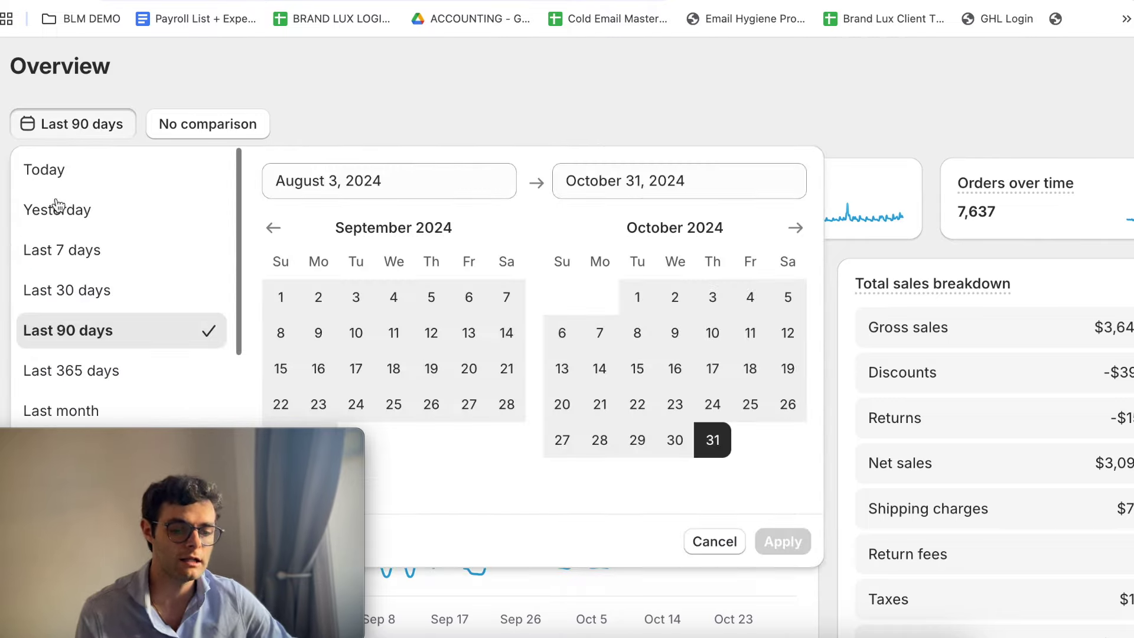
click(67, 301)
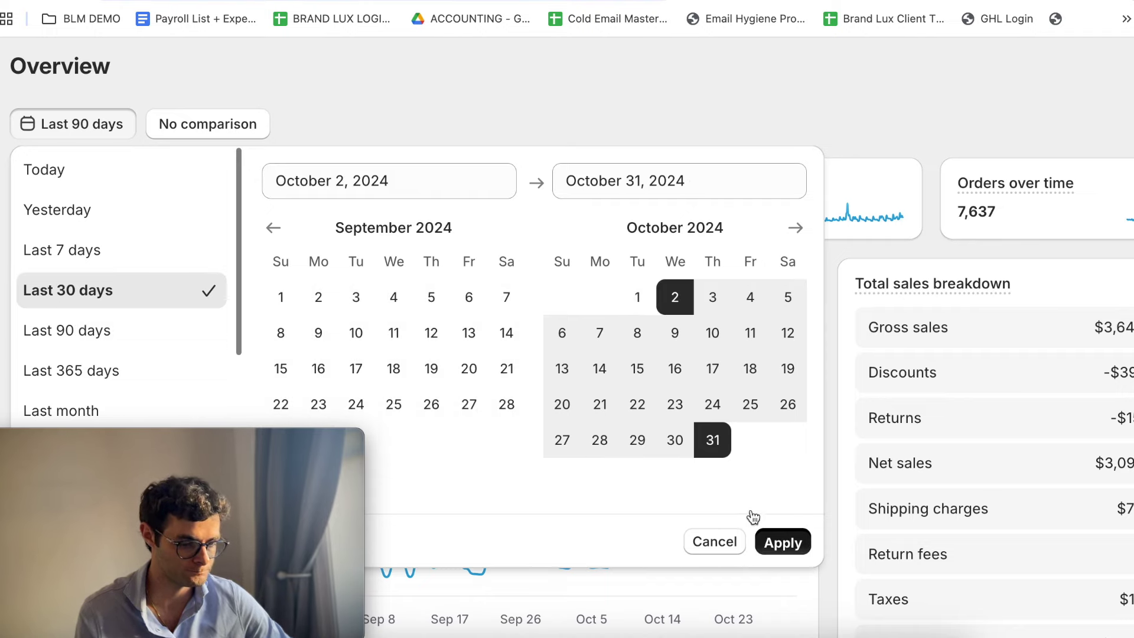
click(791, 546)
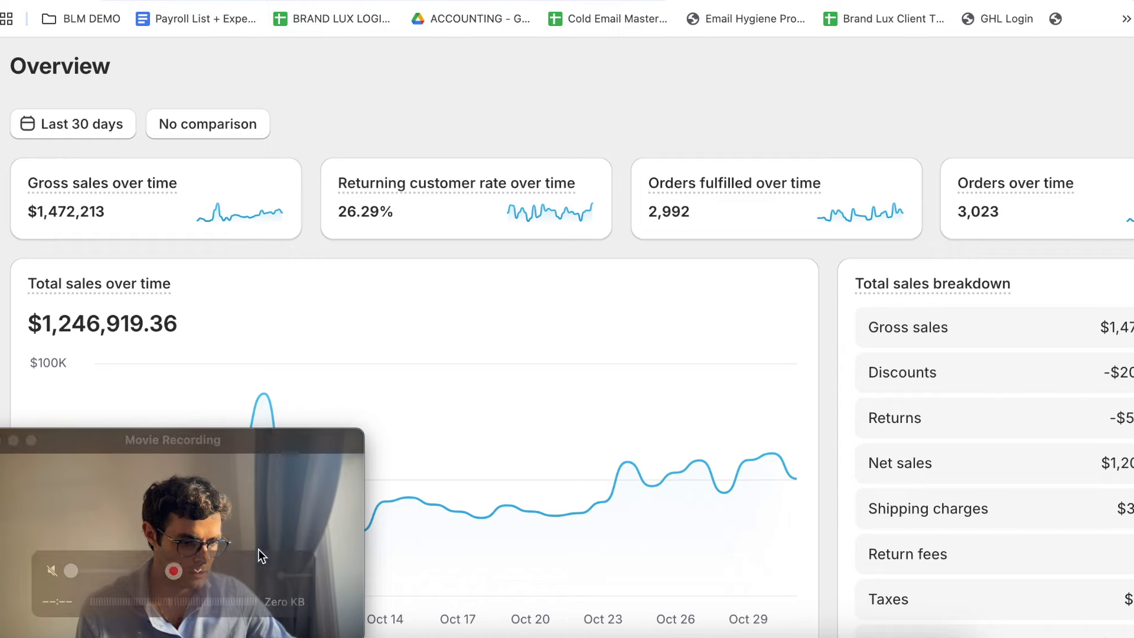
Compare the sales against the previous period, Sep 2–Oct 1, 2024
click(218, 121)
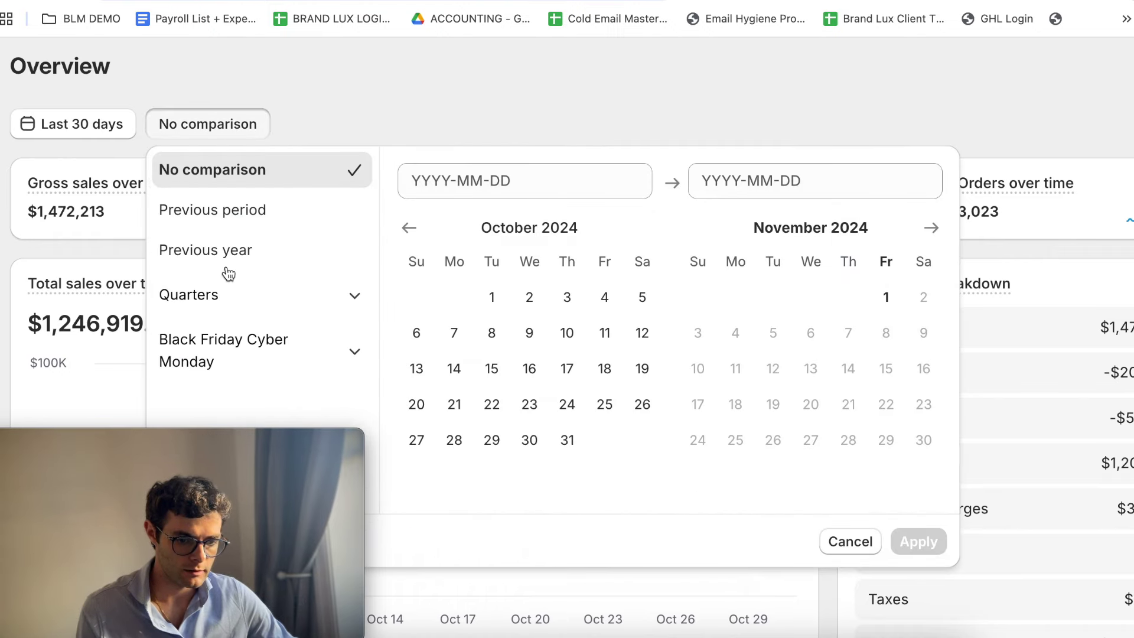
click(206, 214)
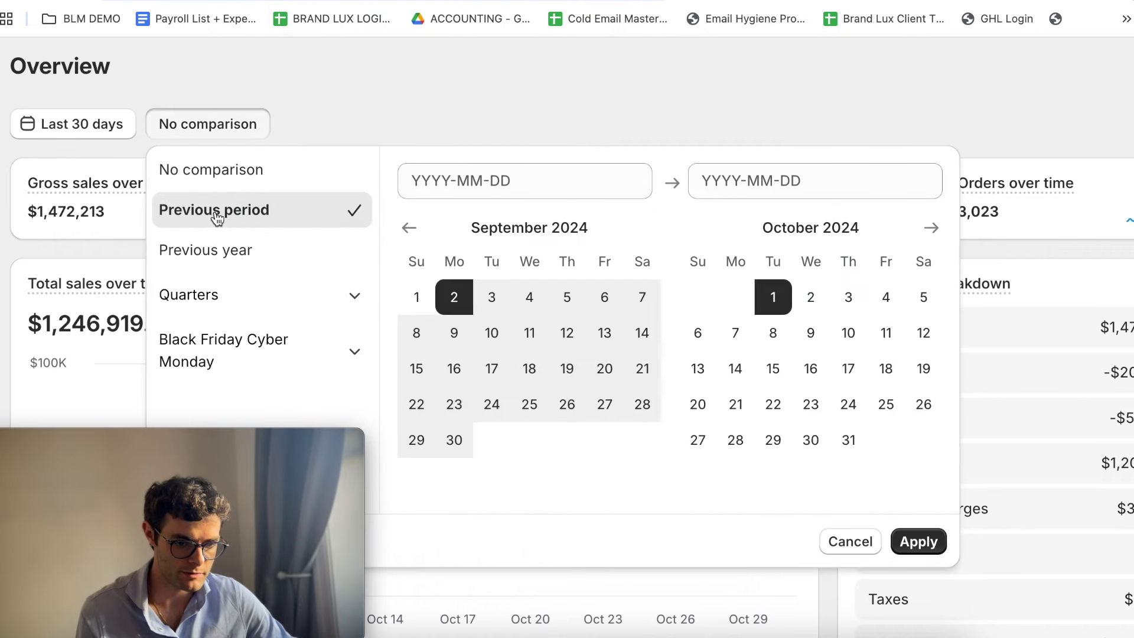
click(919, 543)
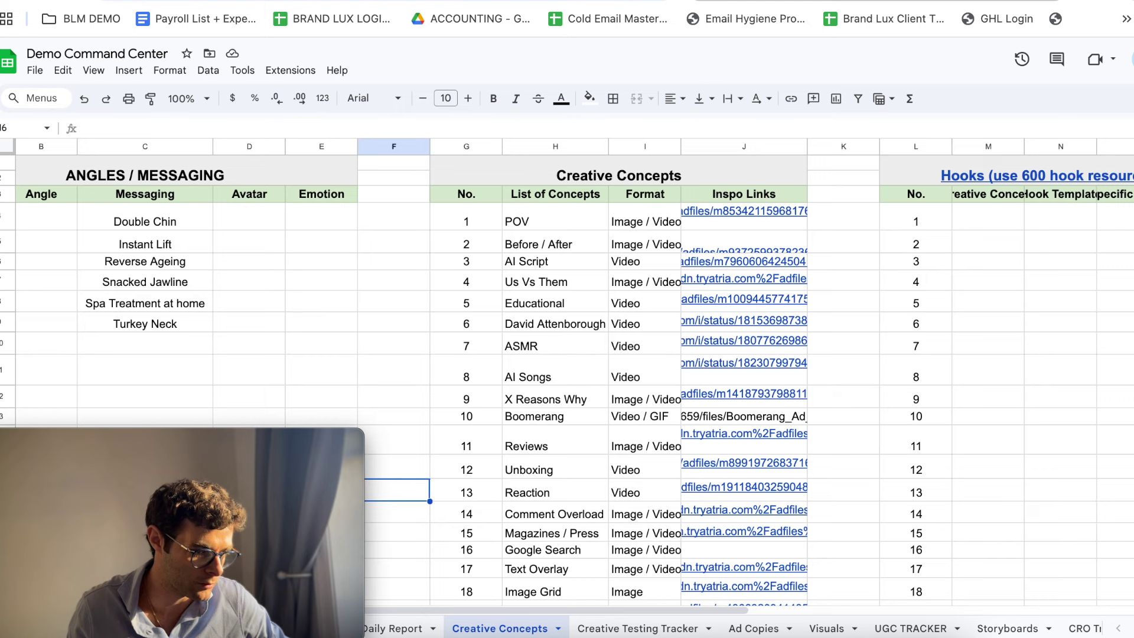
key(ctrl+Tab)
key(ctrl+Tab)
key(ctrl+Tab)
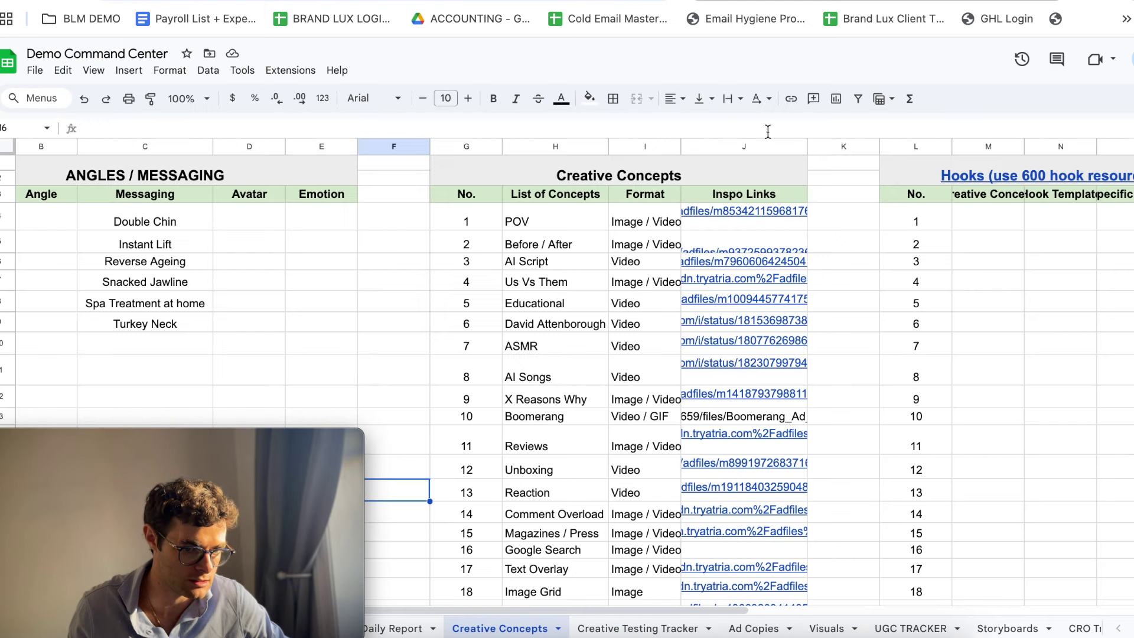
mouse_move(785, 253)
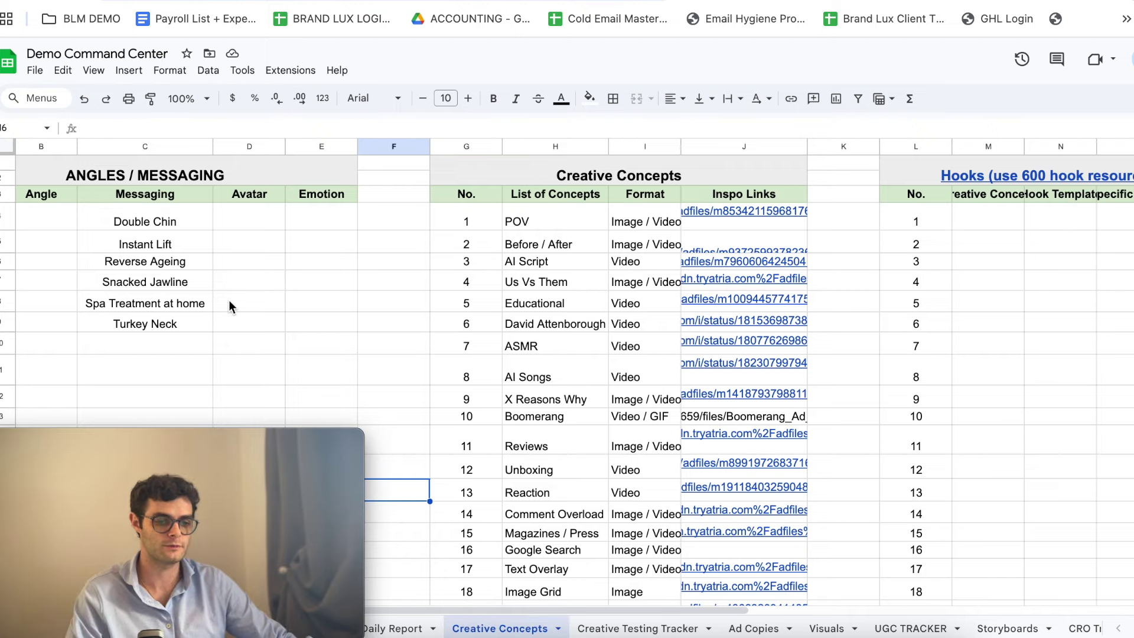
click(321, 322)
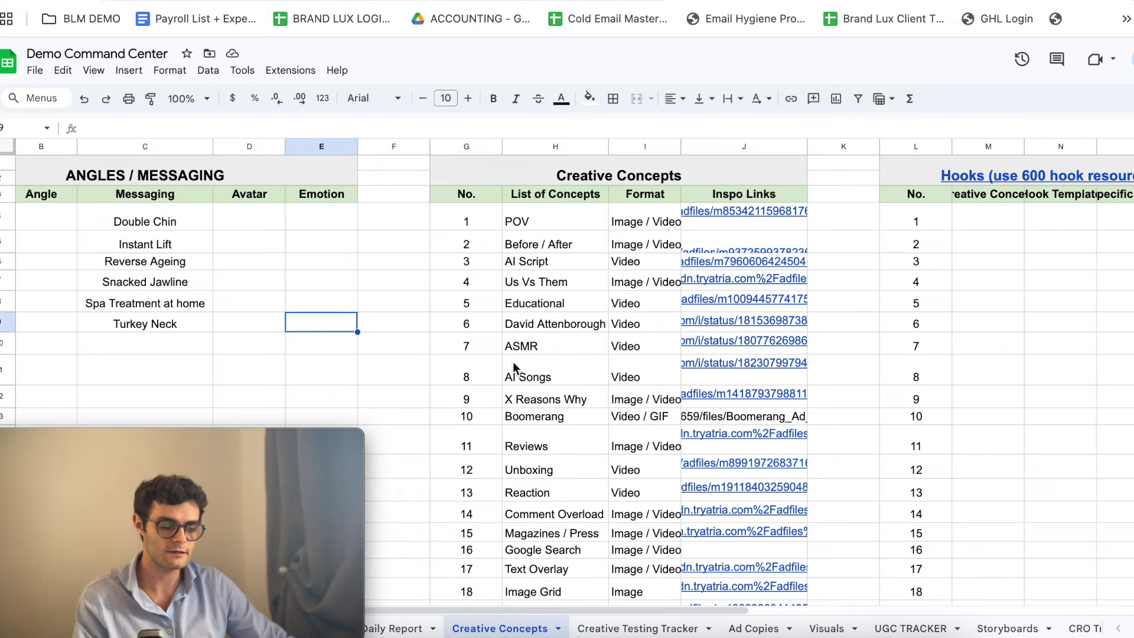
drag(122, 221, 143, 326)
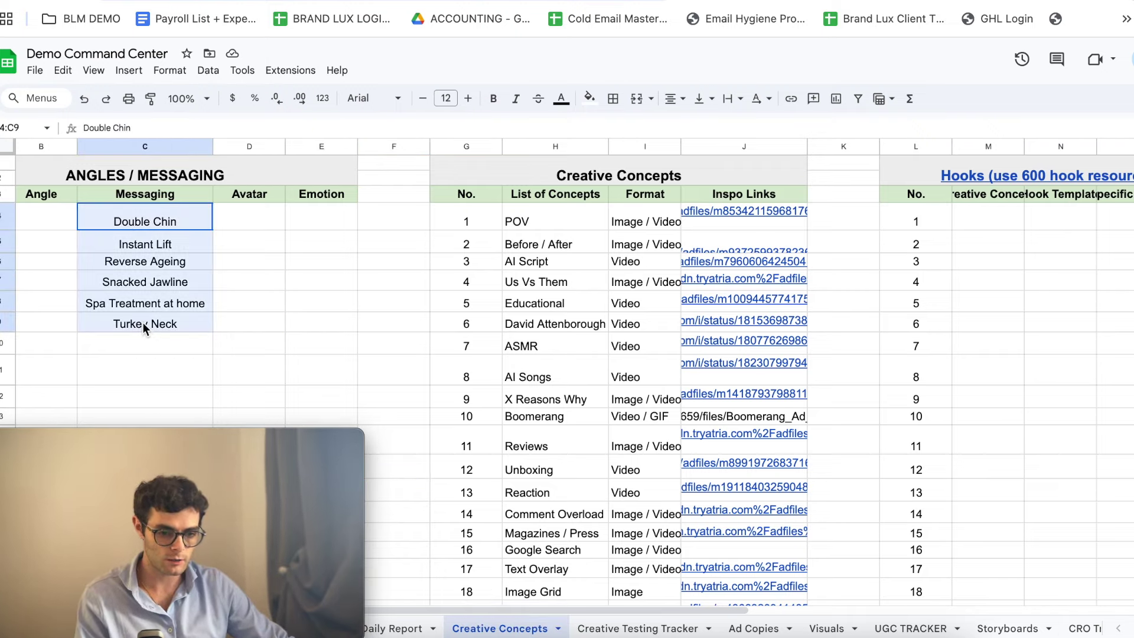
click(332, 359)
drag(131, 229, 150, 470)
scroll(168, 324, down, 5)
scroll(168, 324, up, 5)
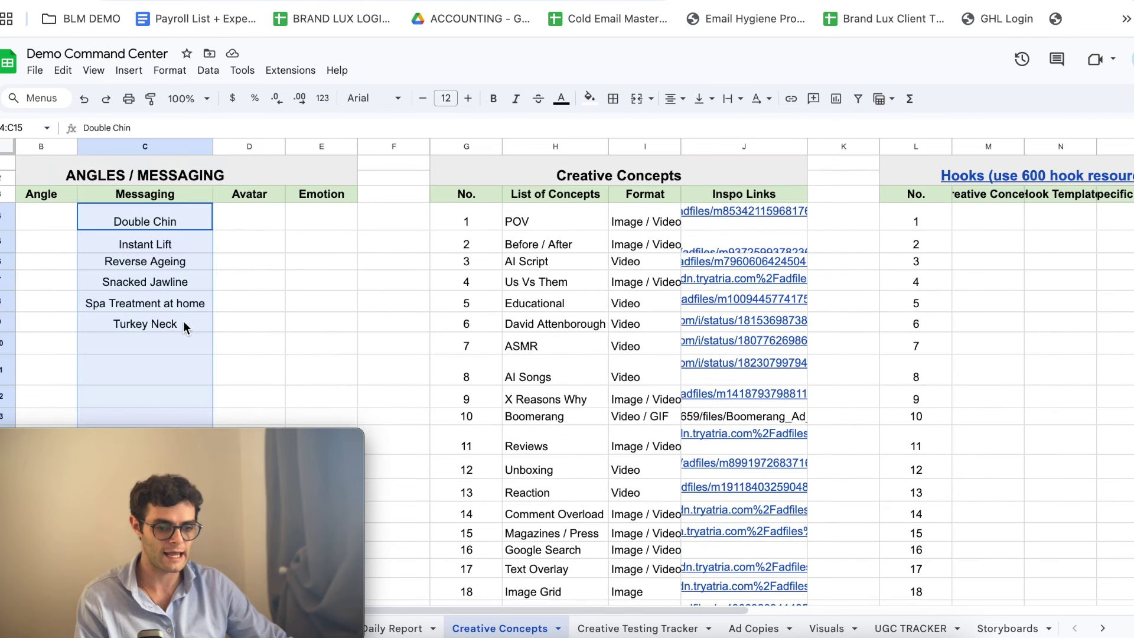
click(322, 324)
drag(159, 223, 159, 458)
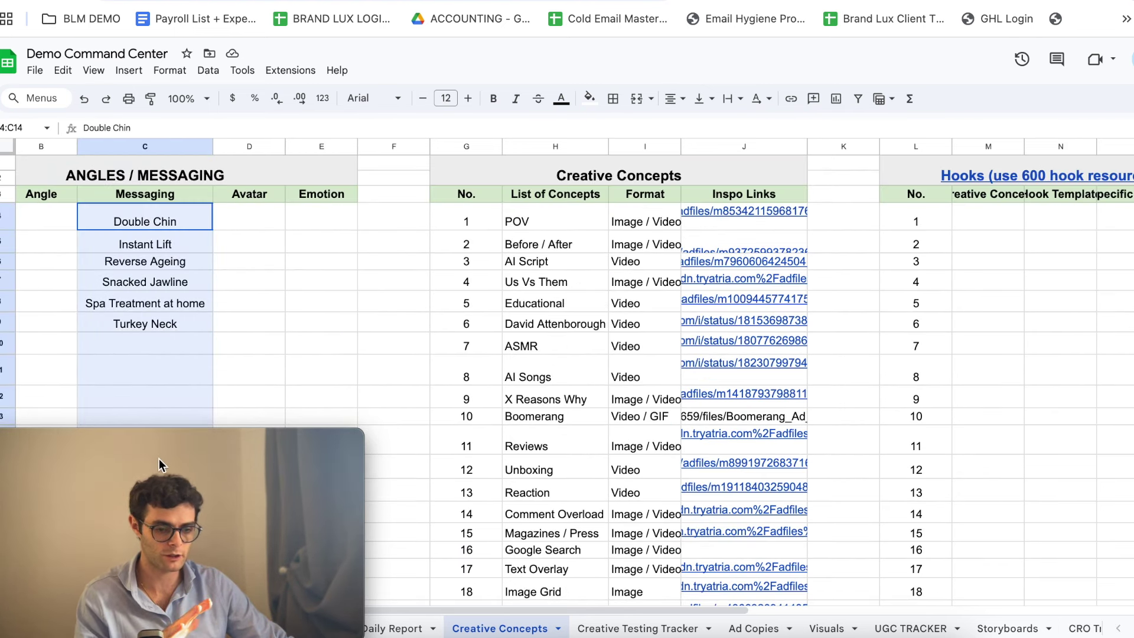
click(282, 328)
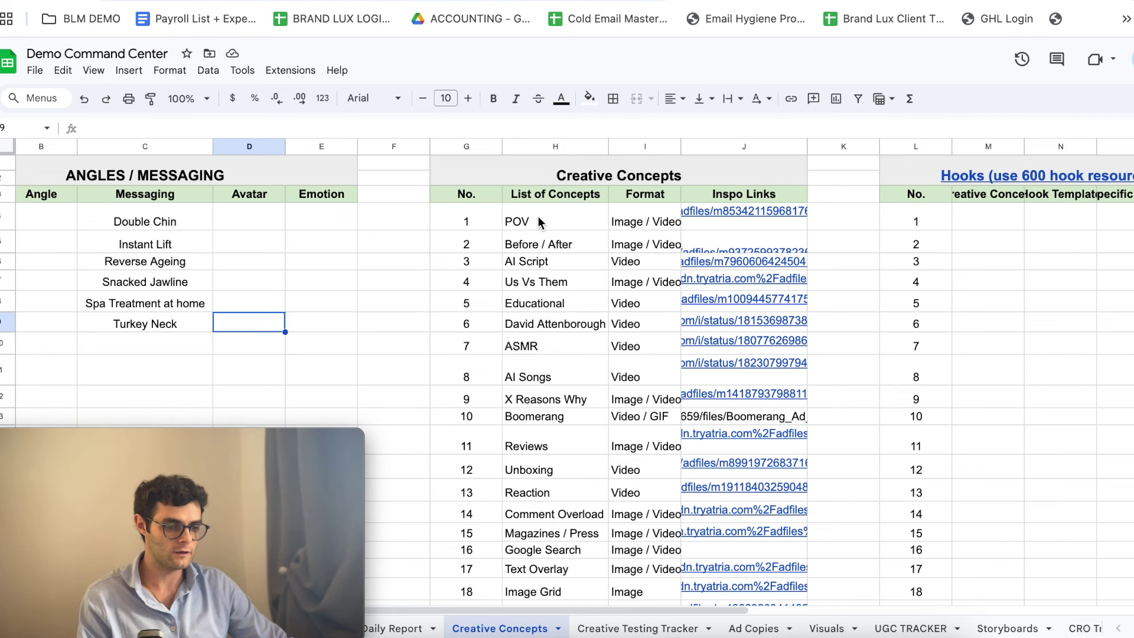
drag(537, 222, 519, 463)
scroll(515, 458, down, 6)
scroll(515, 458, up, 6)
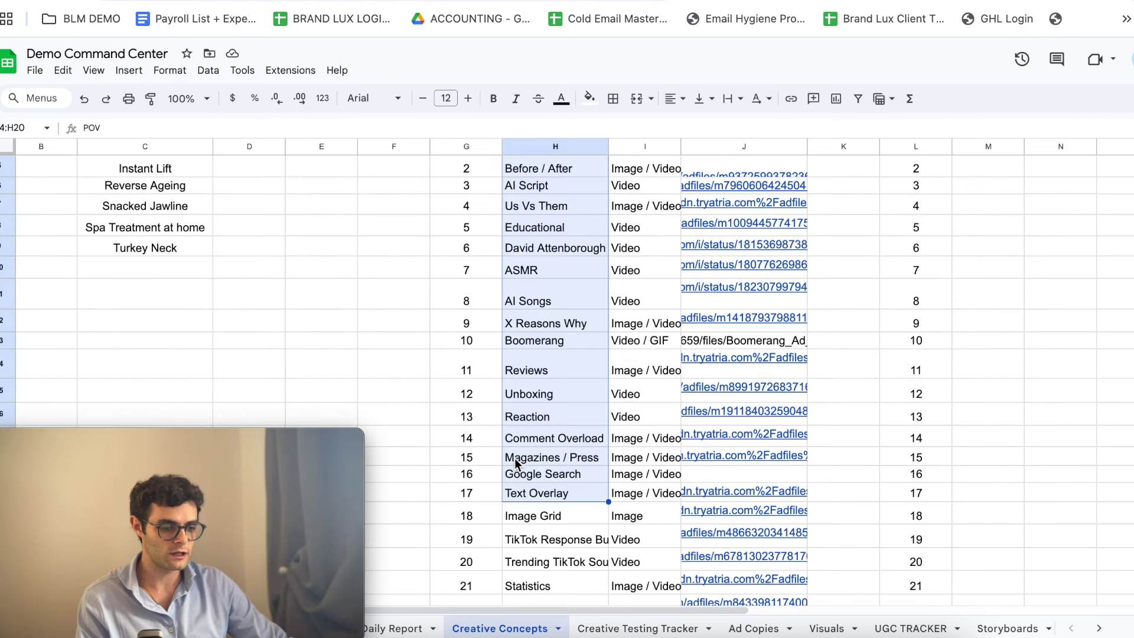
scroll(515, 458, up, 2)
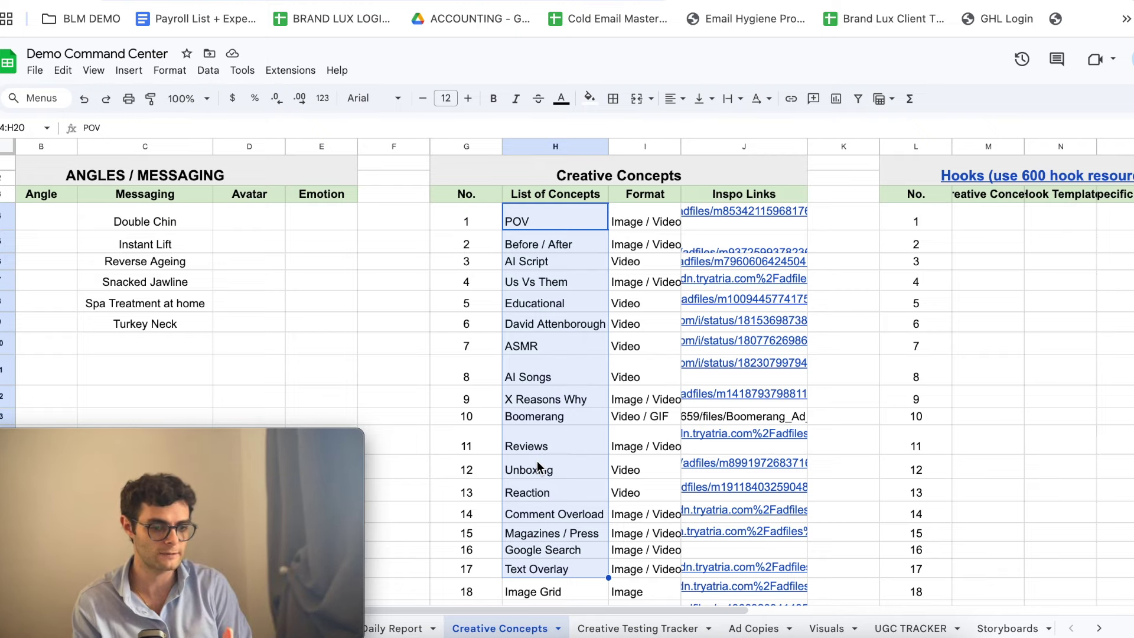
mouse_move(756, 213)
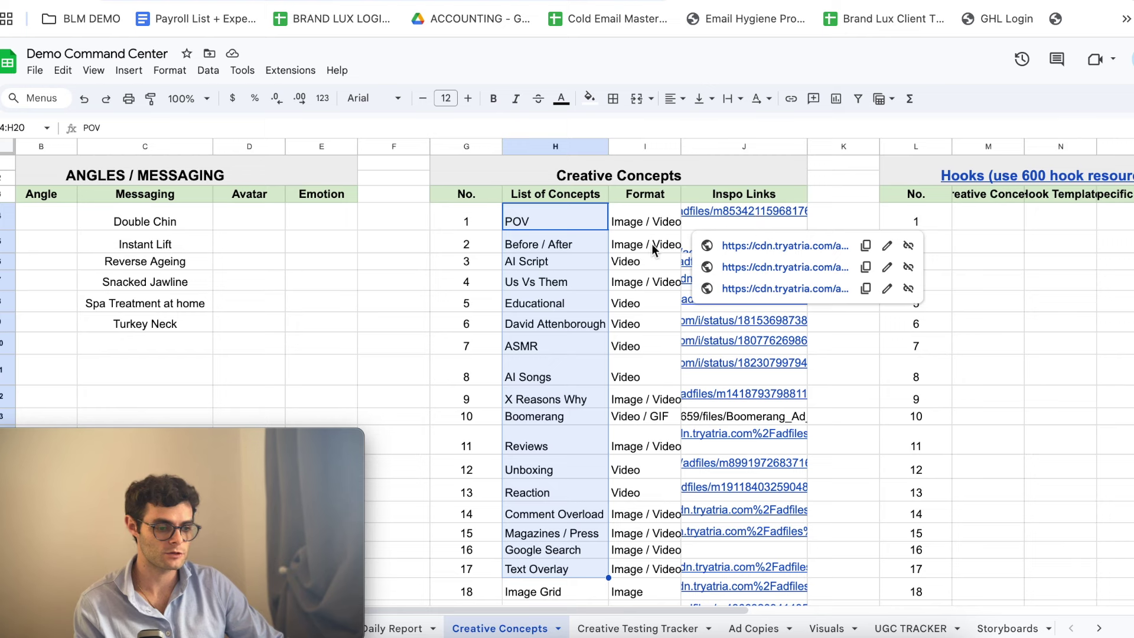
click(549, 296)
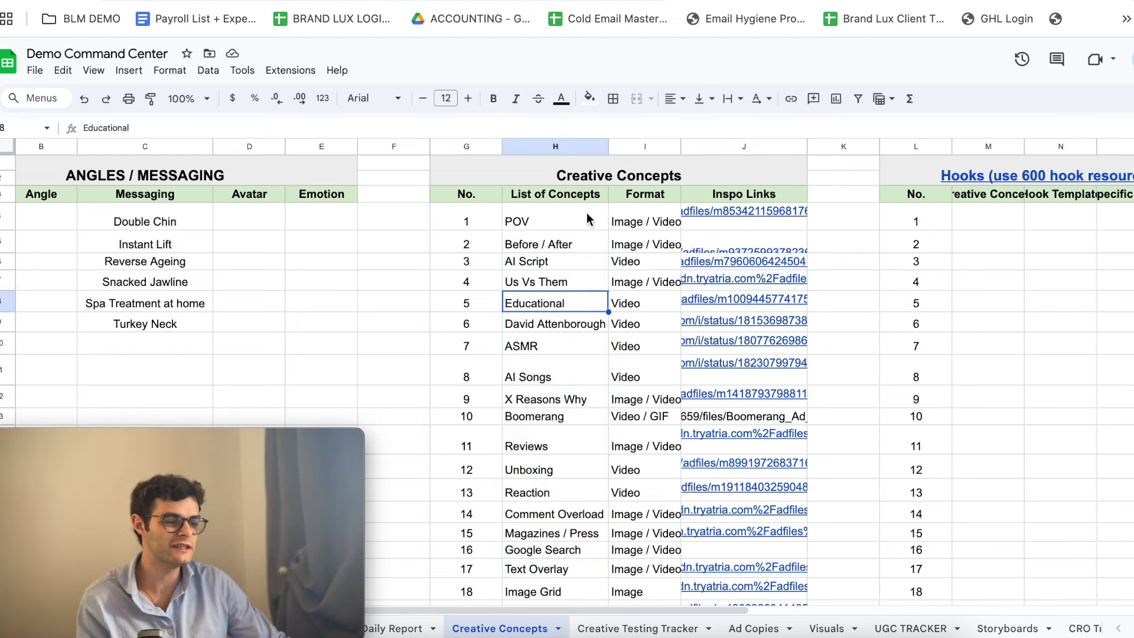
click(583, 223)
click(560, 285)
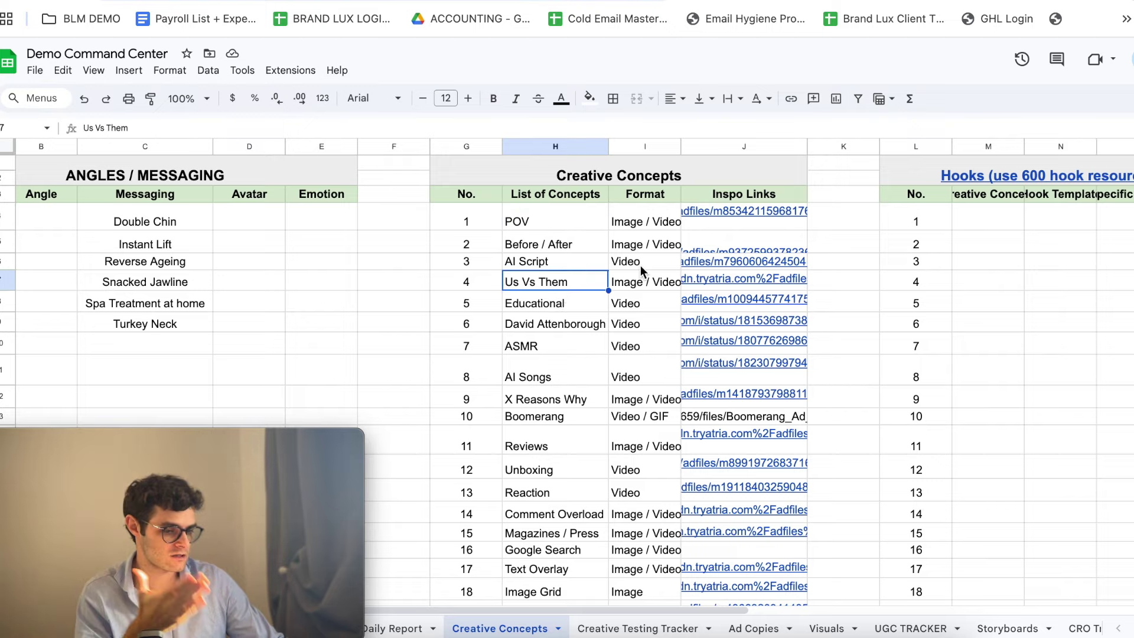
click(558, 471)
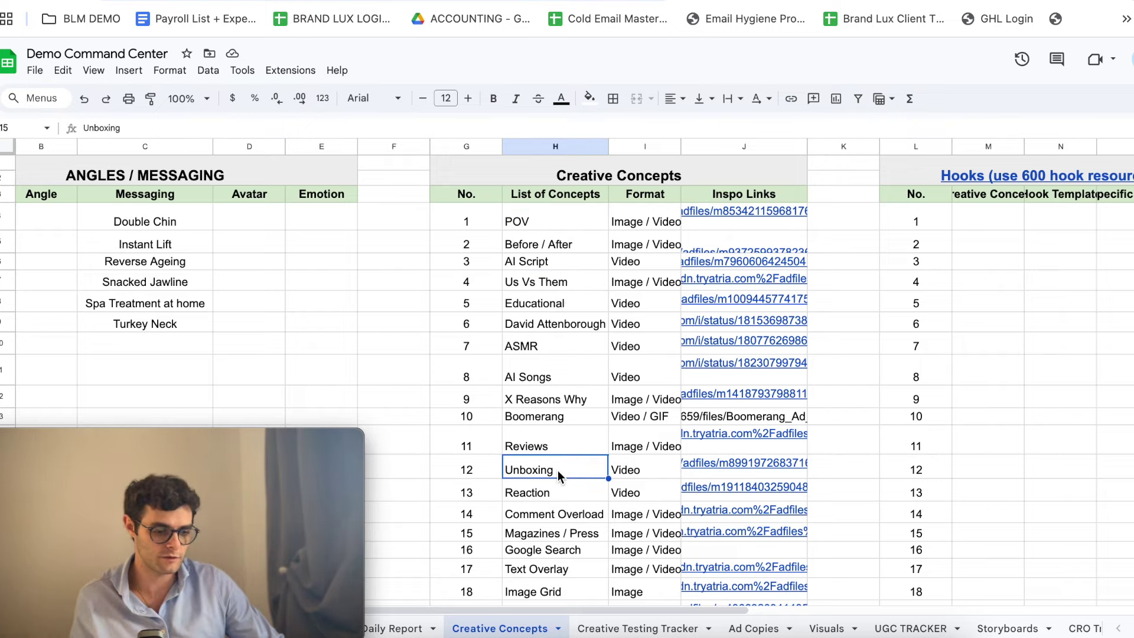
click(556, 554)
click(557, 569)
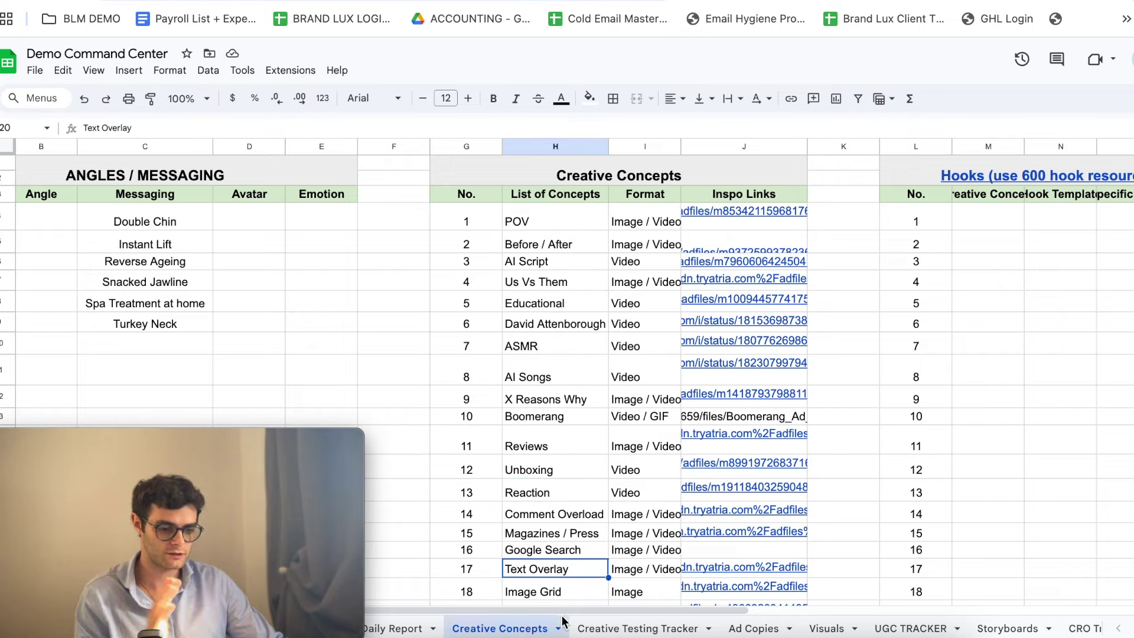
click(566, 604)
click(563, 495)
click(554, 440)
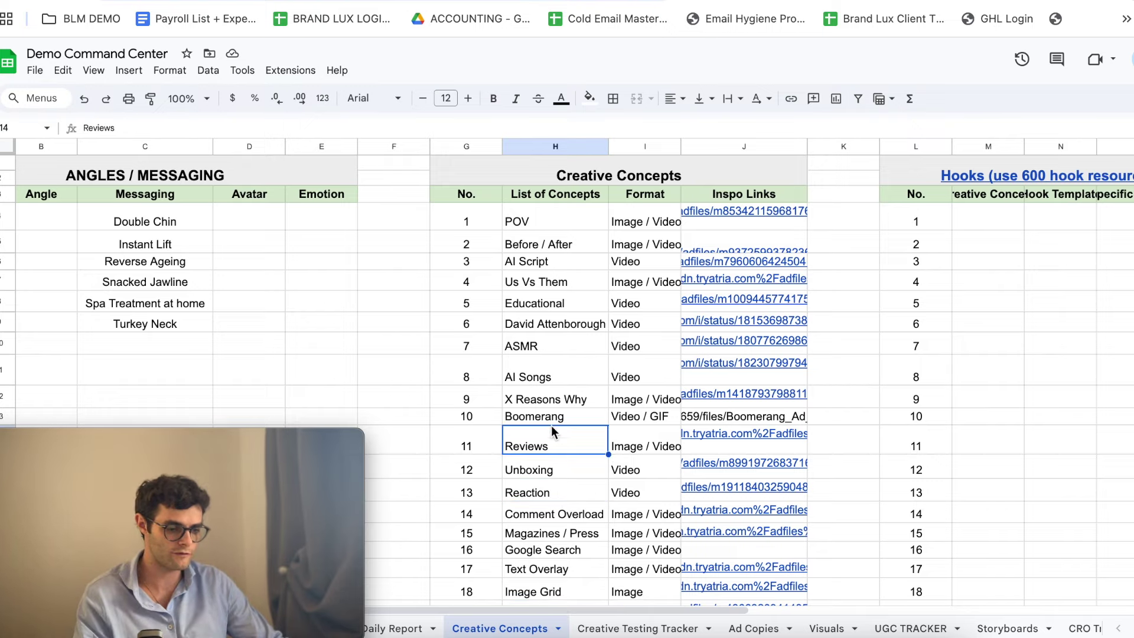
click(548, 417)
click(553, 402)
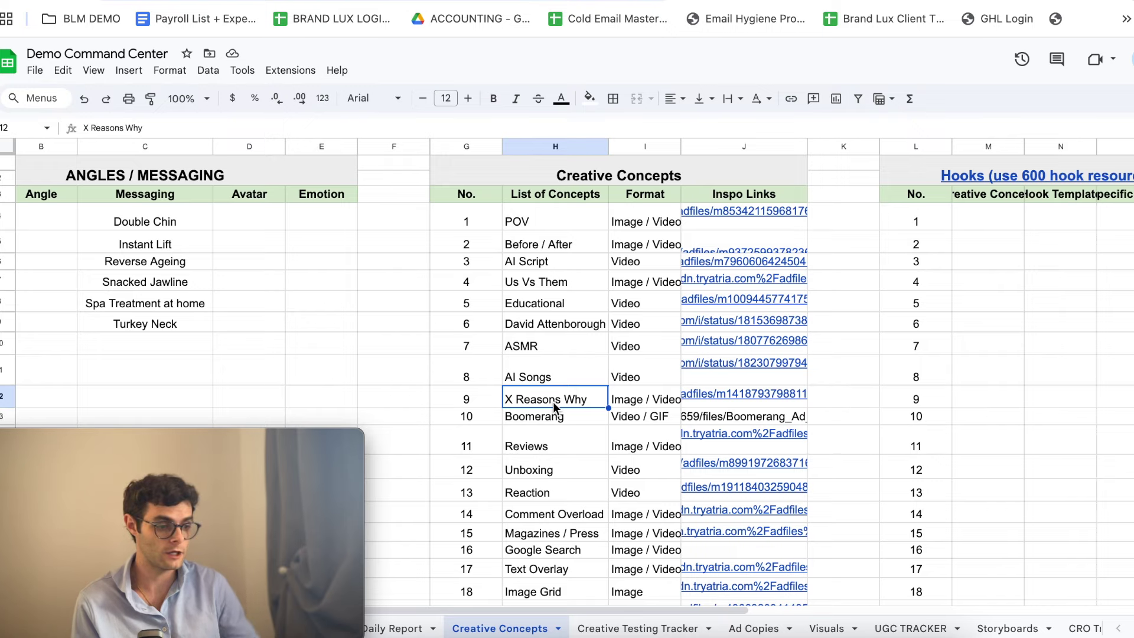
click(983, 281)
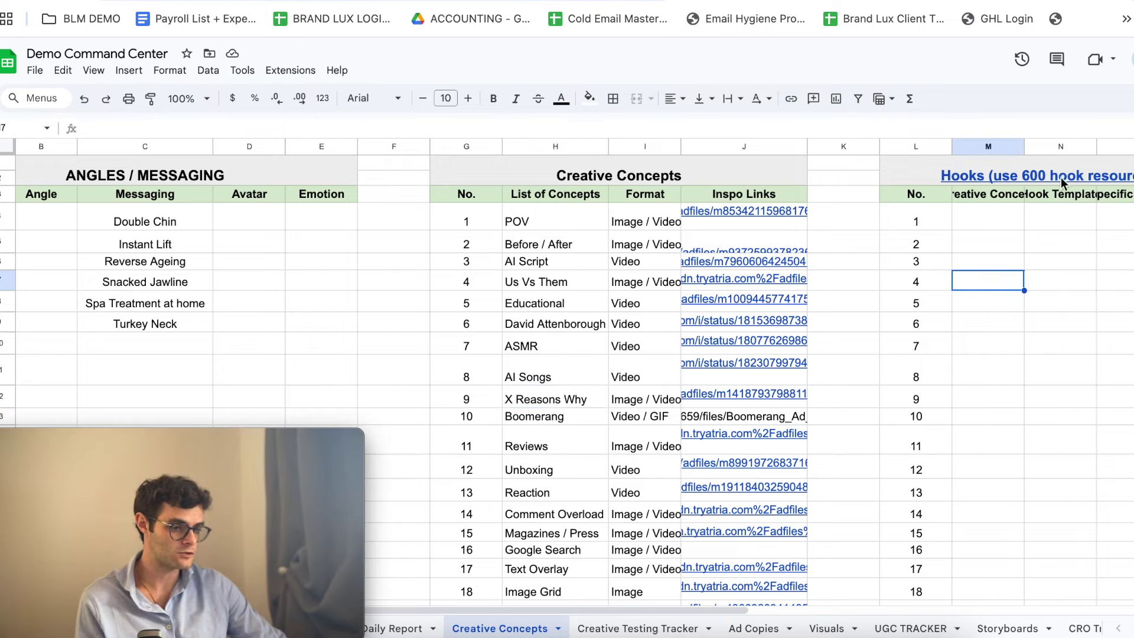
click(1116, 301)
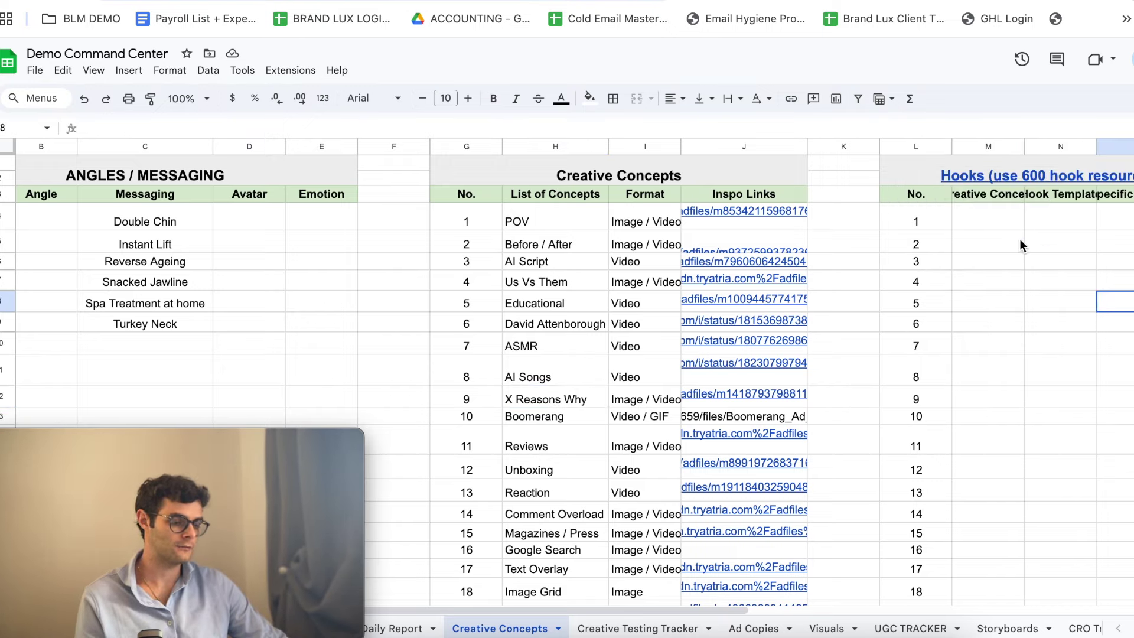
drag(976, 209, 1005, 620)
scroll(1045, 416, up, 3)
click(155, 220)
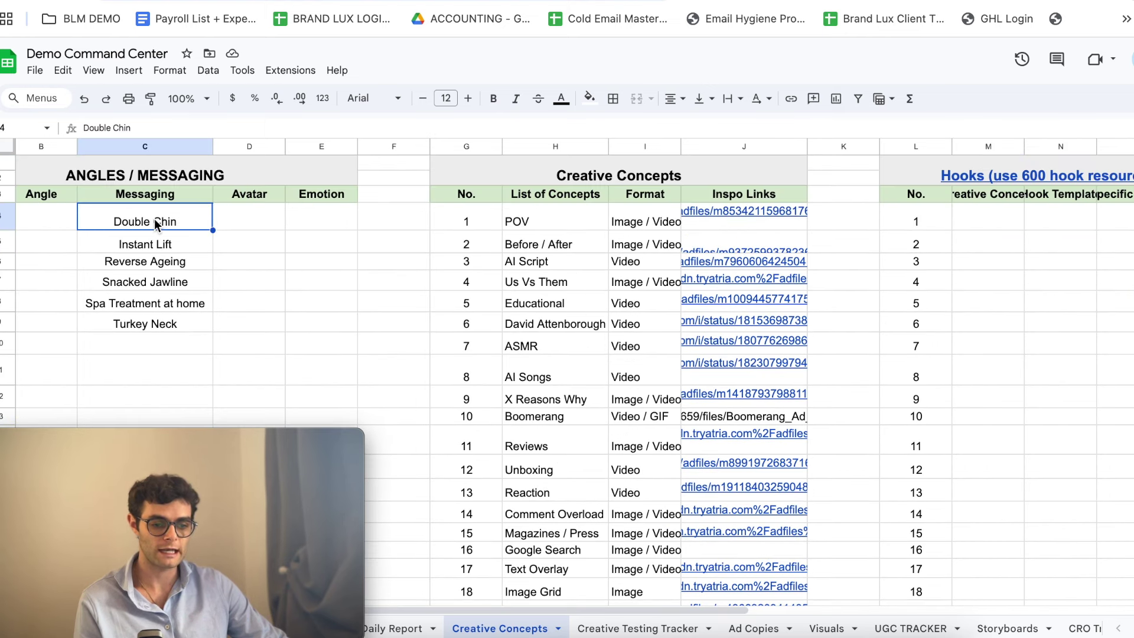
drag(531, 230, 531, 588)
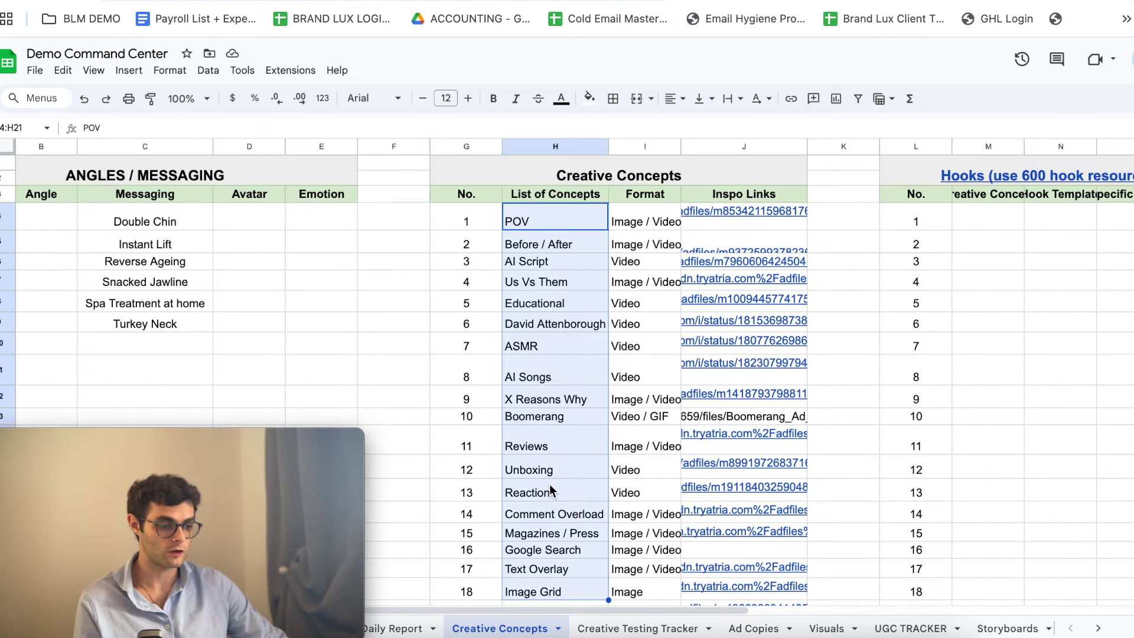
click(982, 282)
drag(983, 228, 968, 544)
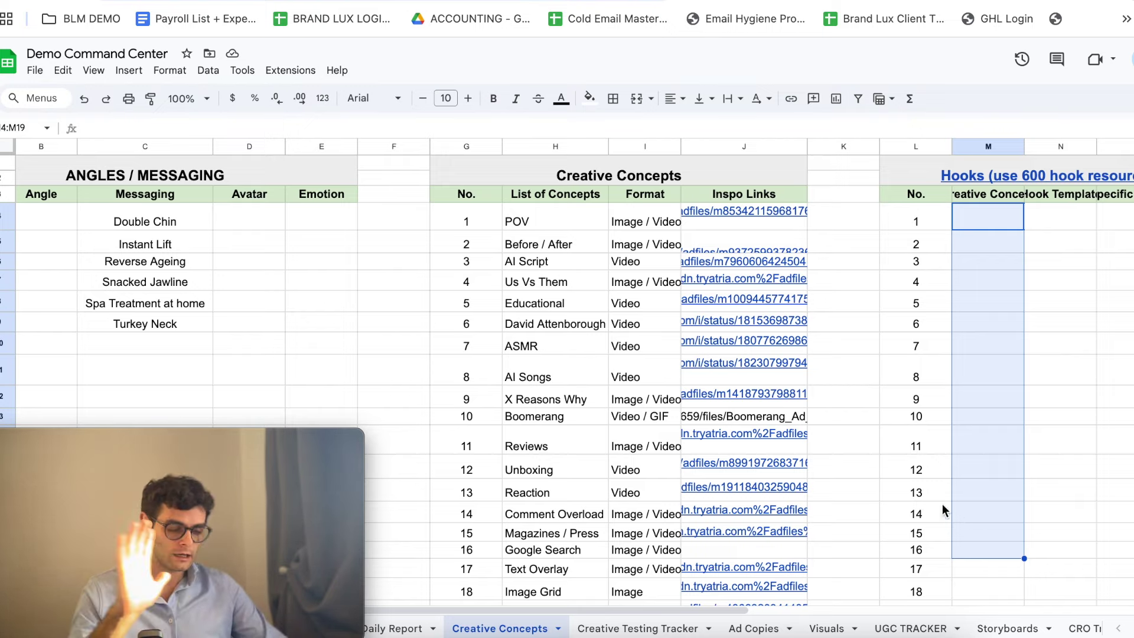
Point out the Snacked Jawline Avatar and Turkey Neck Emotion entries, selecting the angles from Double Chin down
click(273, 287)
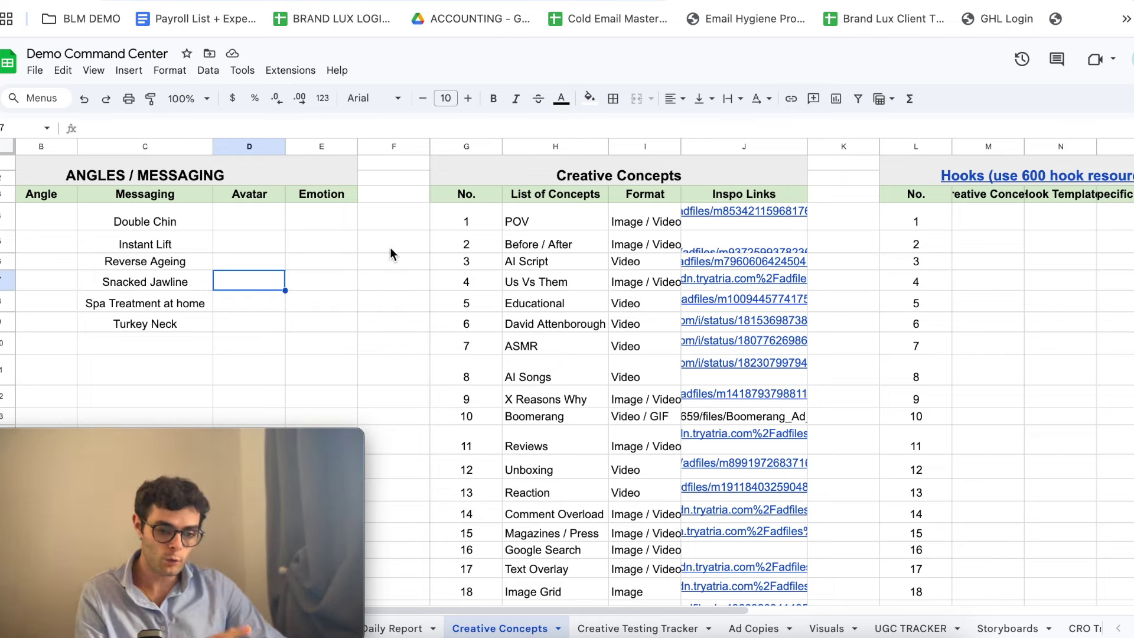
drag(139, 220, 151, 279)
scroll(370, 331, up, 5)
click(348, 320)
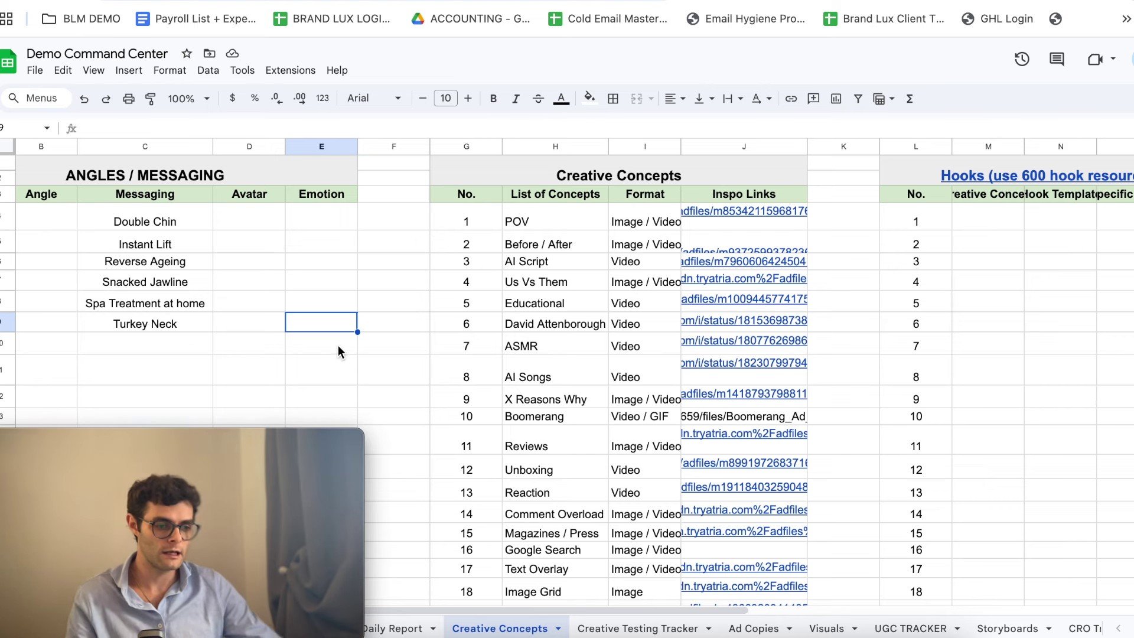
scroll(341, 352, down, 3)
scroll(256, 302, up, 3)
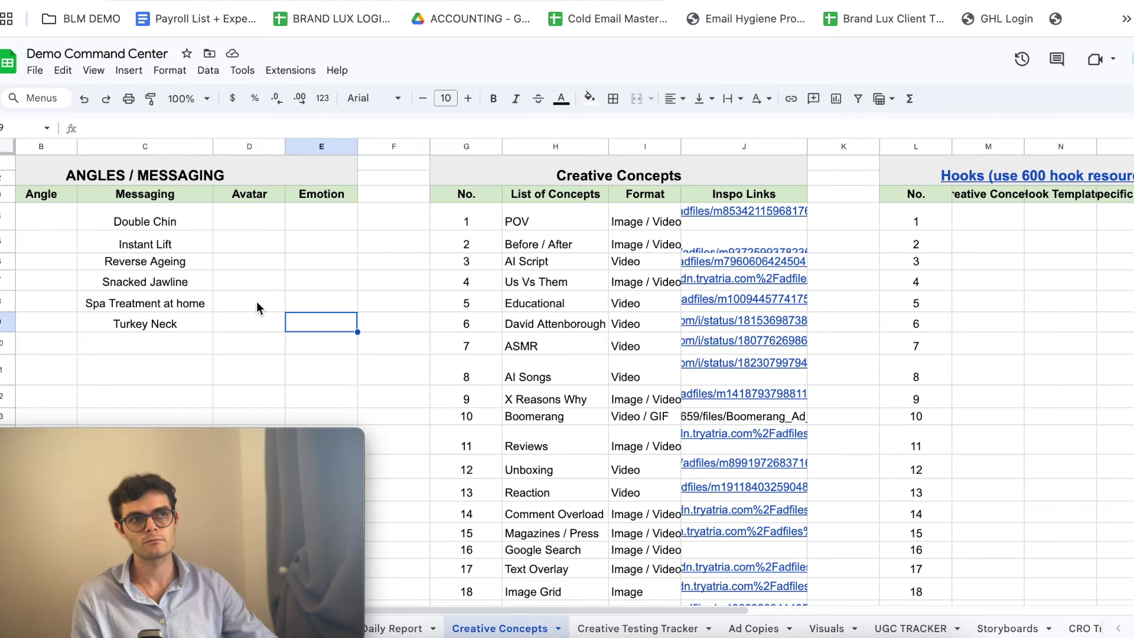
drag(132, 210, 137, 504)
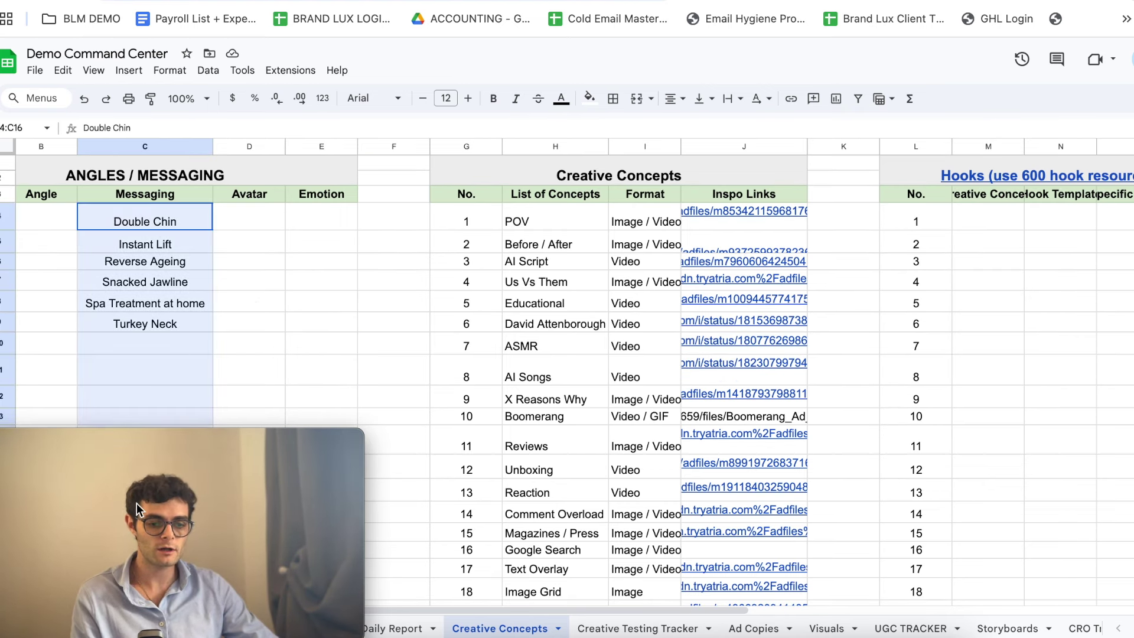
scroll(292, 352, down, 3)
scroll(296, 322, up, 3)
click(297, 322)
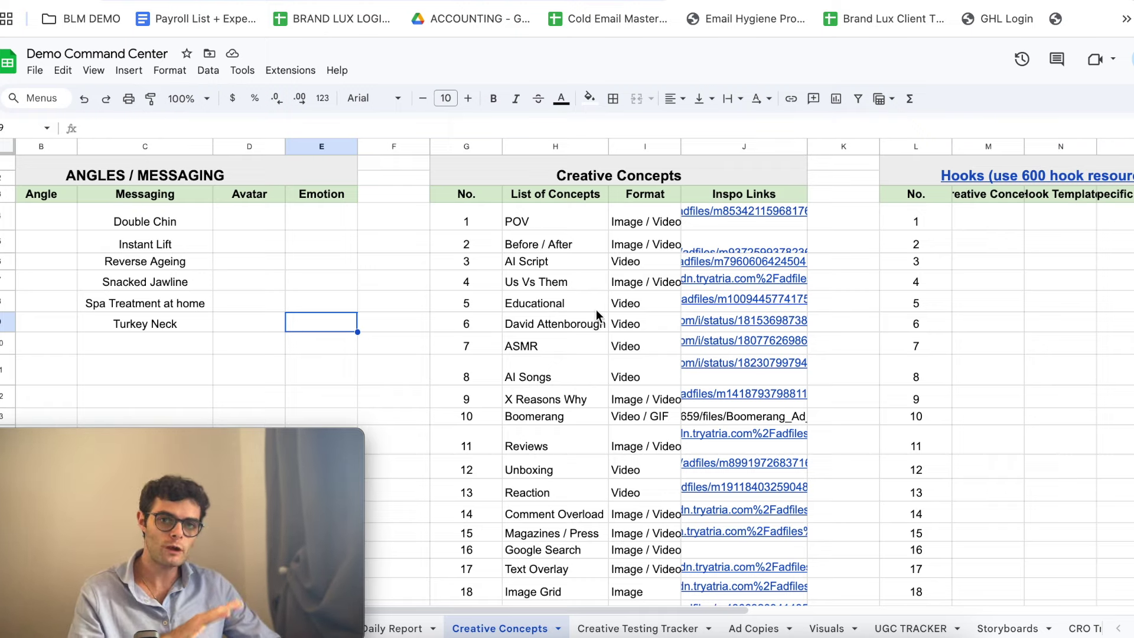
Point out Instant Lift and Unboxing, select the concepts and Angles table, then go to Customer Review Insights
click(173, 243)
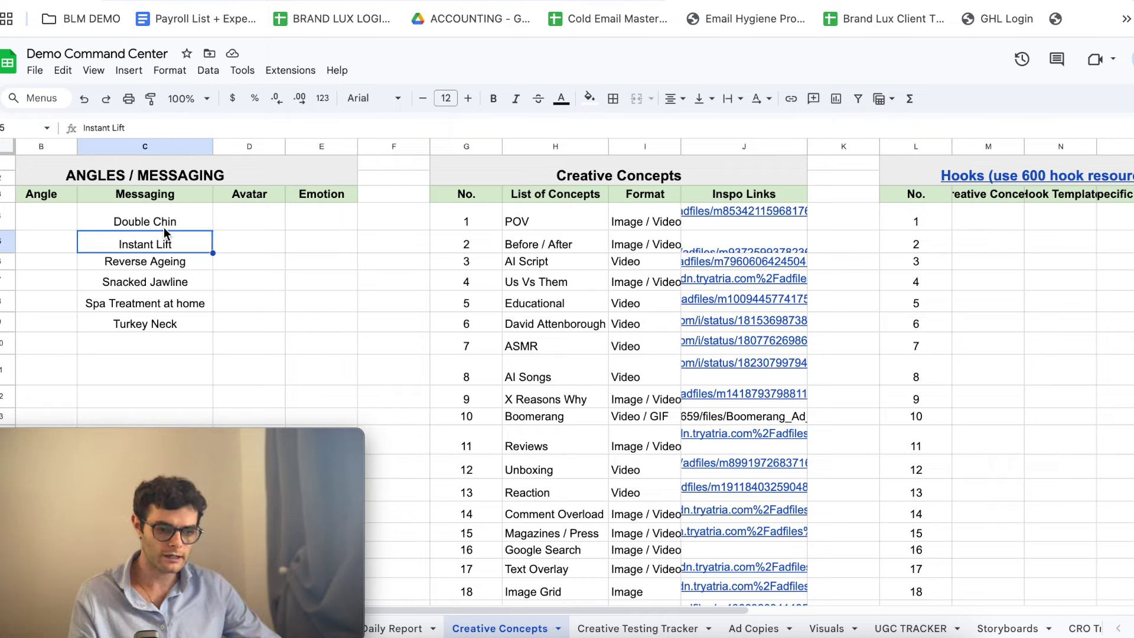
drag(573, 215, 709, 569)
click(517, 467)
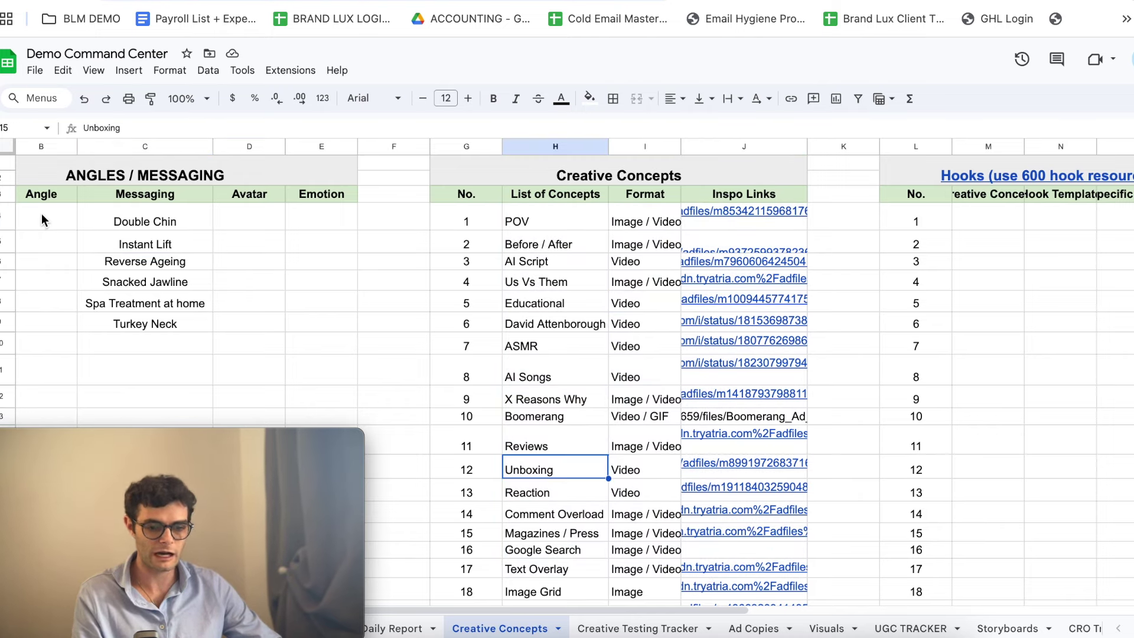
drag(42, 214, 337, 350)
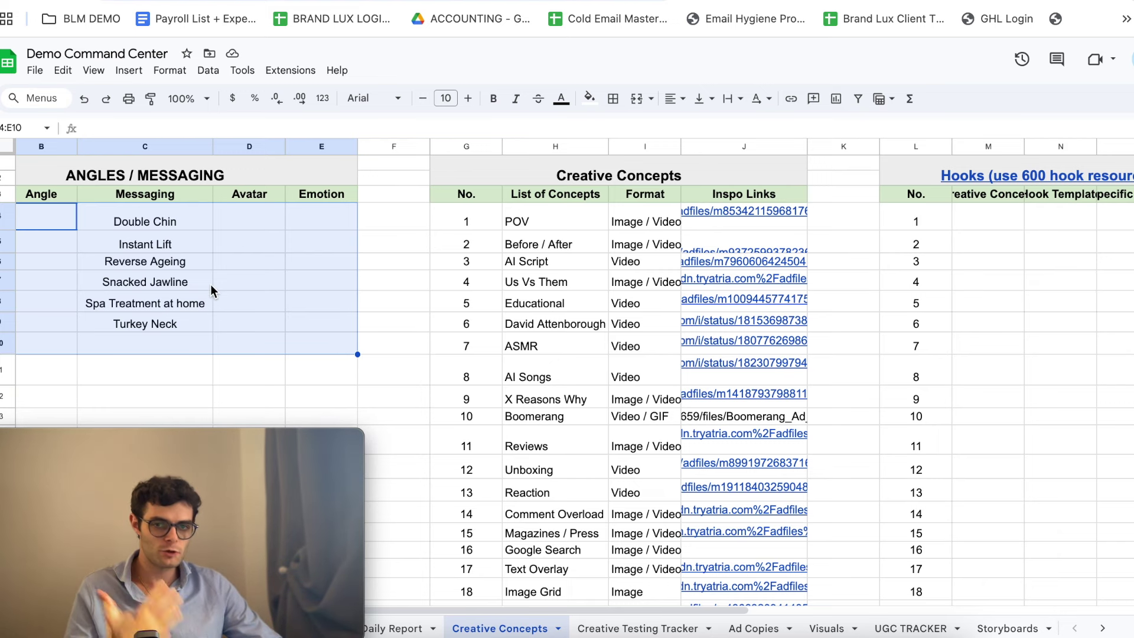
key(ctrl+Tab)
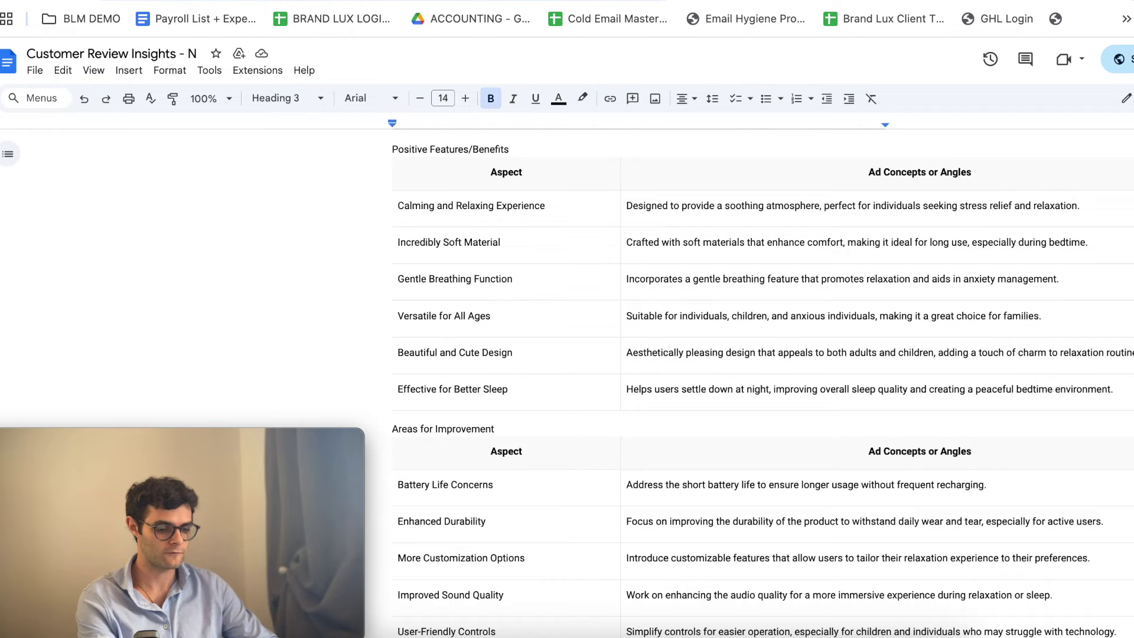
key(ctrl+t)
text(amaz)
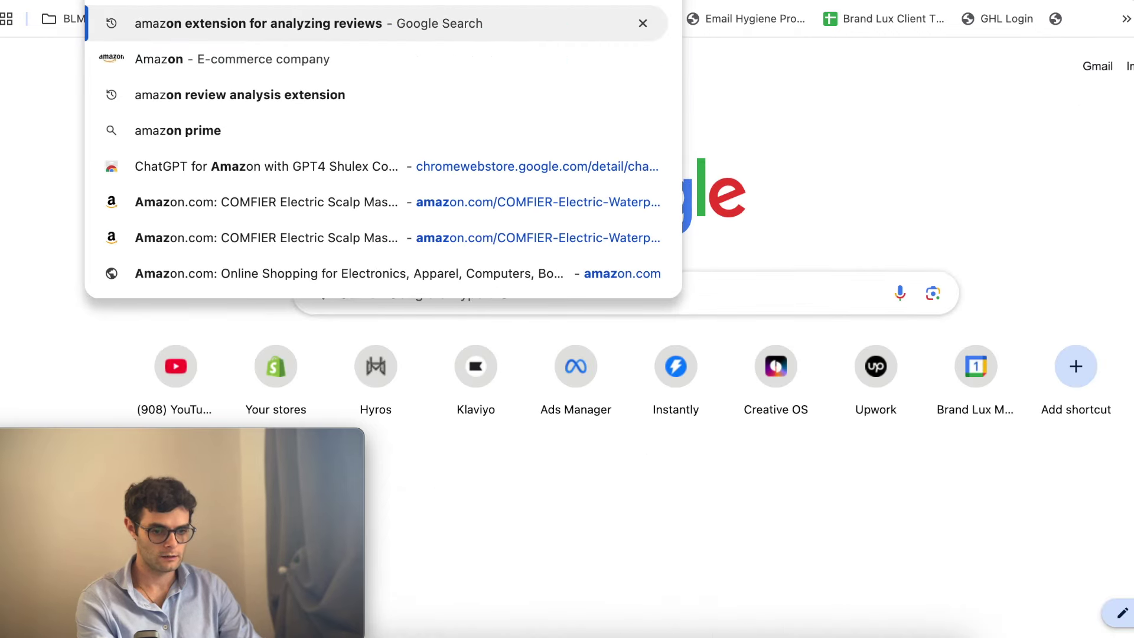
key(Escape)
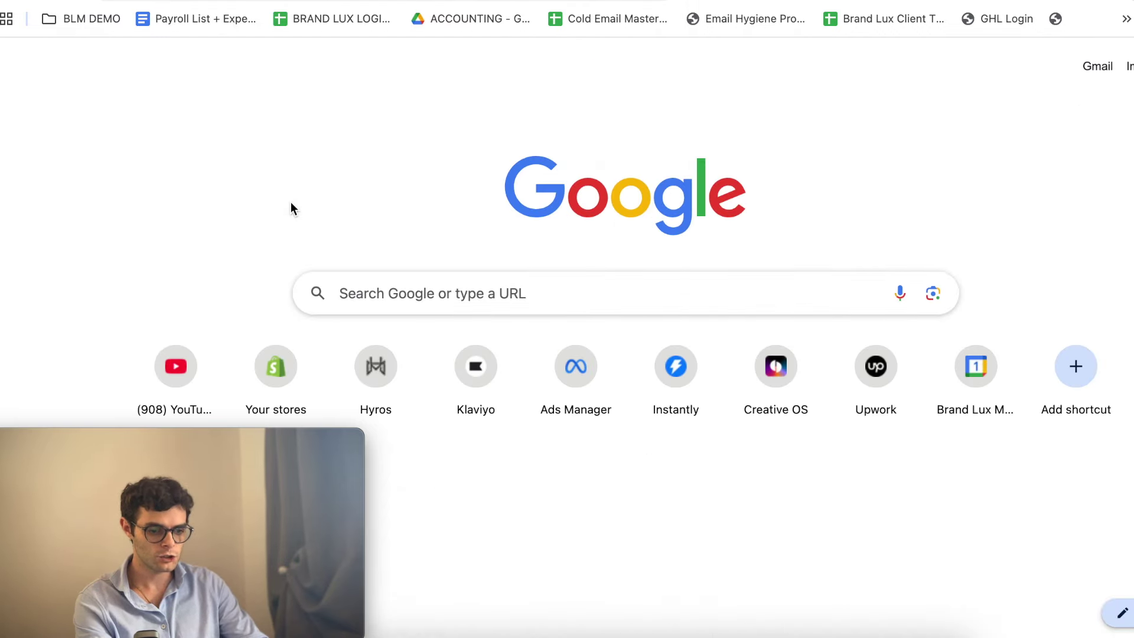
key(ctrl+w)
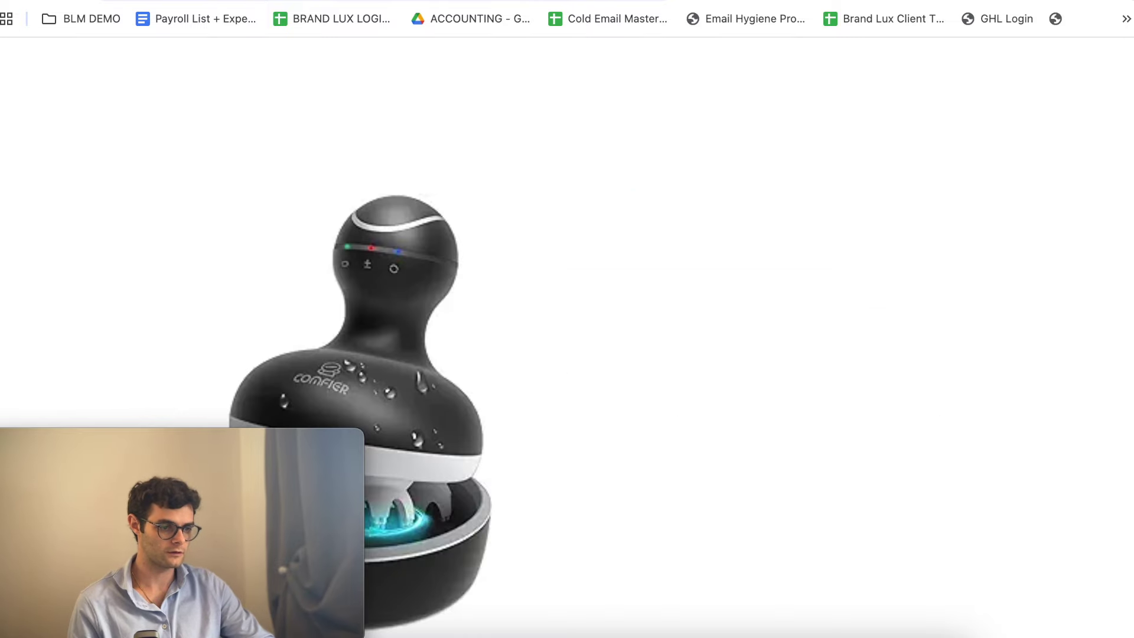
key(ctrl+w)
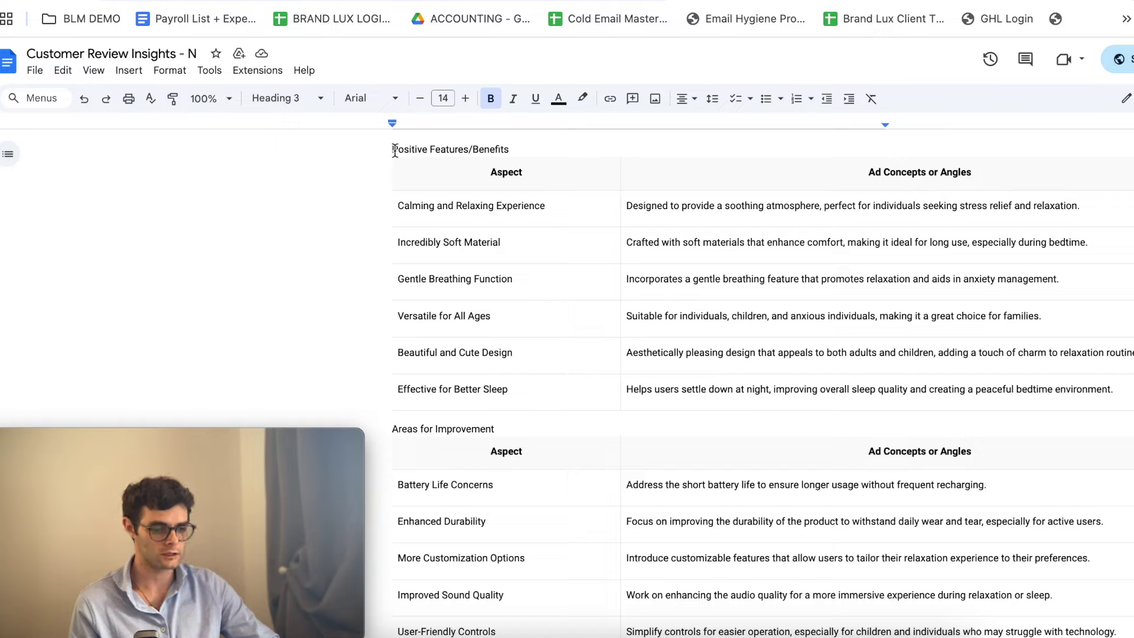
Highlight the Positive Features/Benefits heading and neighbouring table text
drag(394, 150, 520, 150)
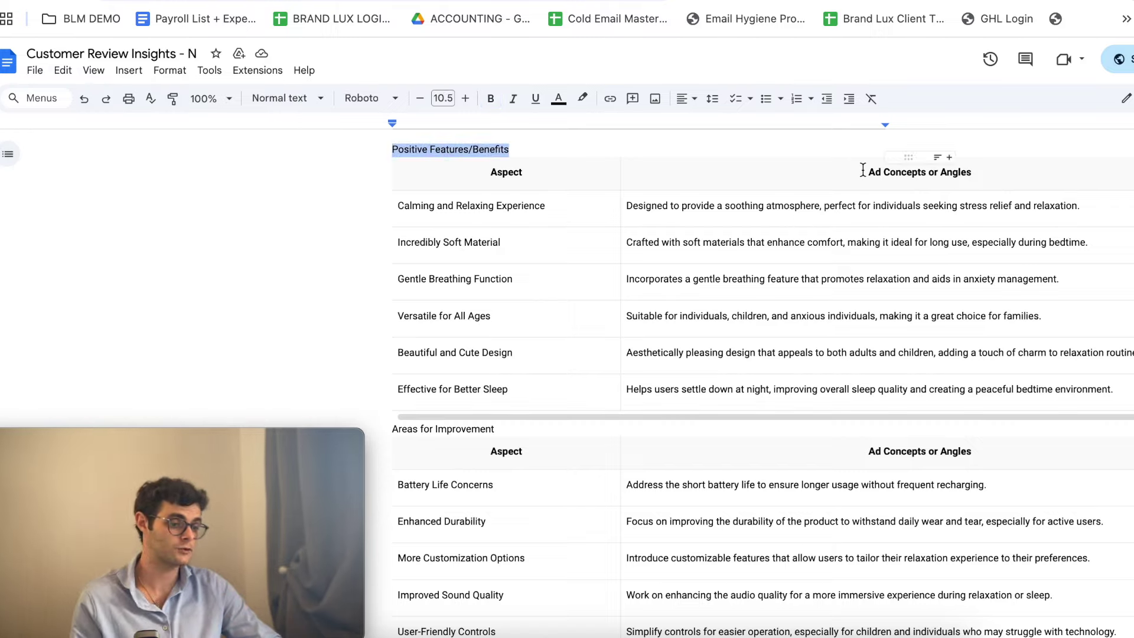
drag(863, 172, 973, 172)
scroll(787, 266, down, 10)
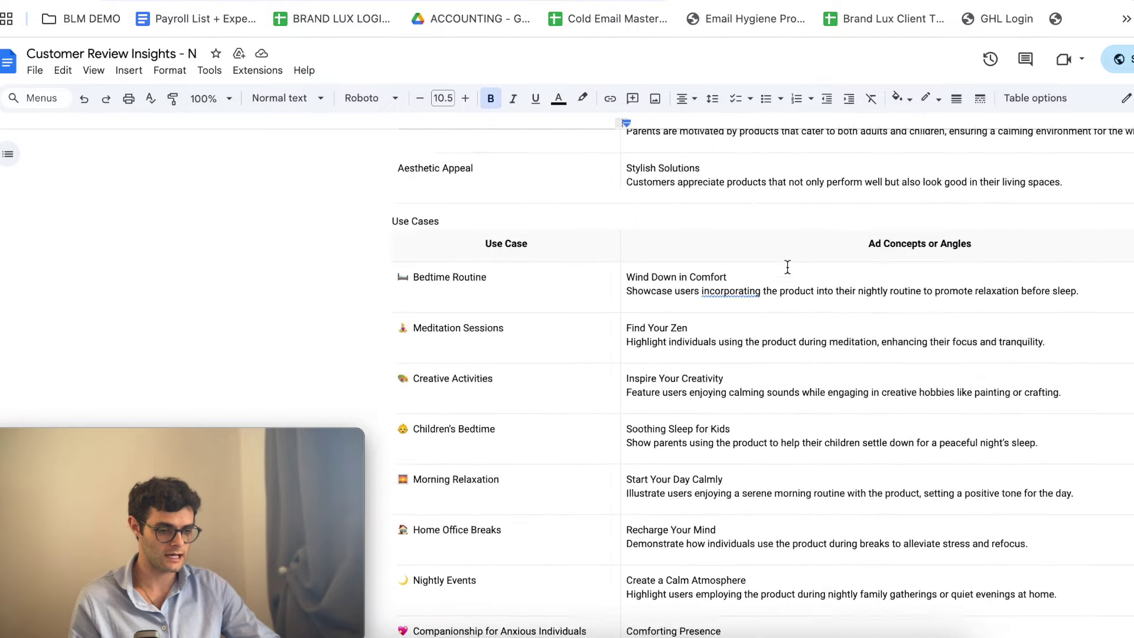
scroll(788, 267, up, 1)
drag(398, 253, 429, 253)
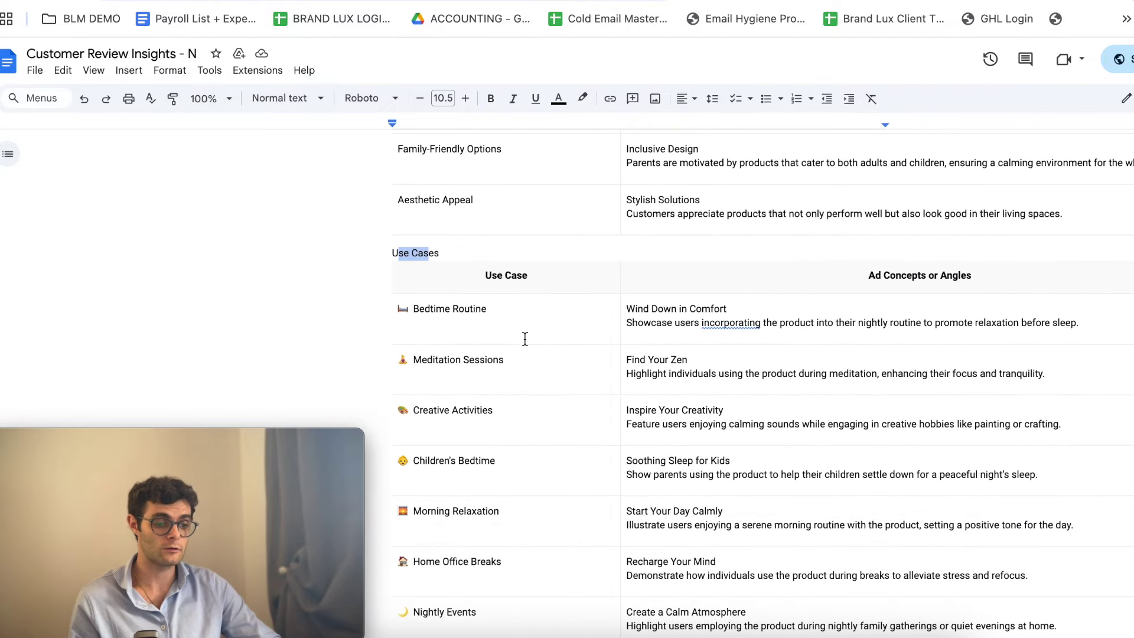
scroll(525, 339, down, 1)
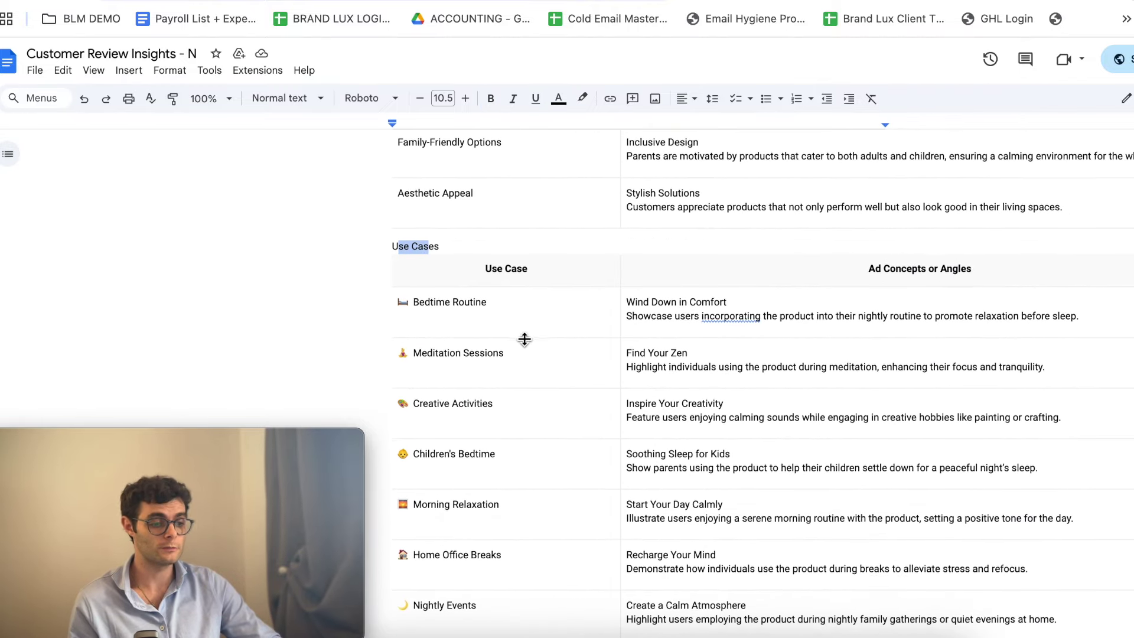
Highlight the Bedtime Routine, Meditation Sessions, Creative Activities, Children's Bedtime and Home Office Breaks use cases
double_click(439, 300)
scroll(441, 330, down, 1)
double_click(441, 352)
scroll(437, 366, down, 1)
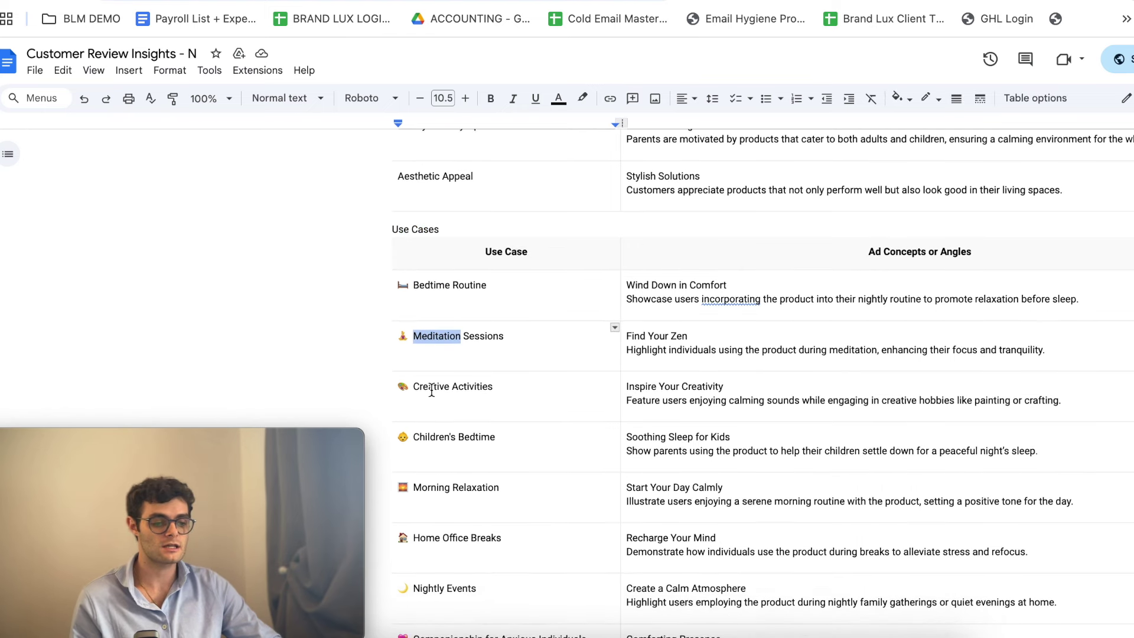
double_click(435, 387)
double_click(446, 437)
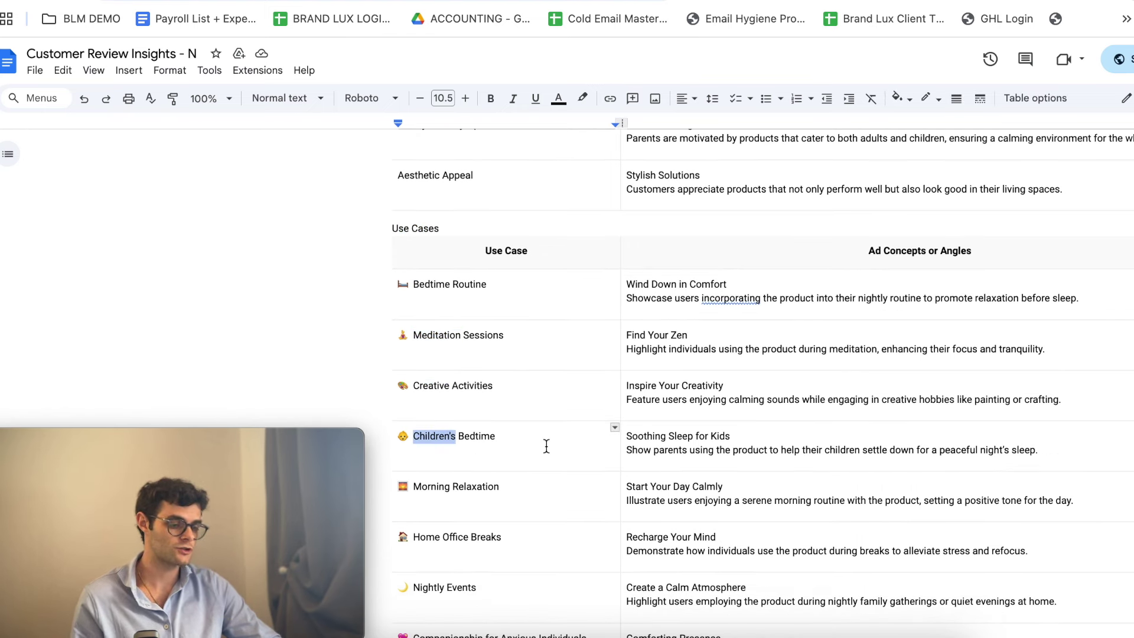
scroll(542, 445, down, 1)
triple_click(456, 533)
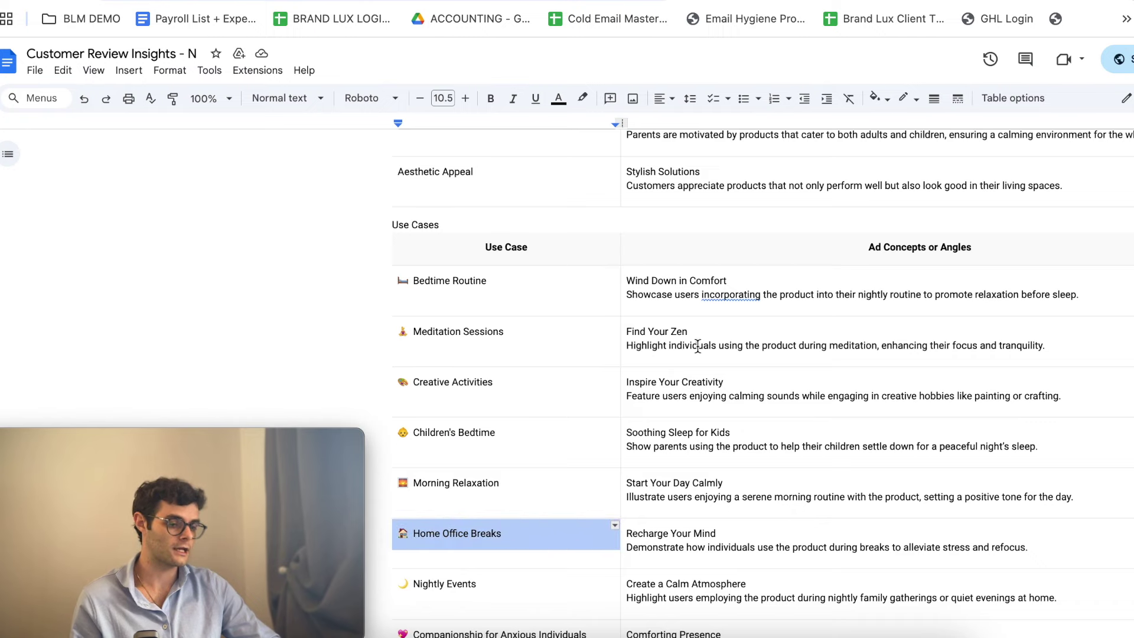
drag(628, 295, 926, 295)
Highlight sentiment keywords short battery life (100.0%) and calming and relaxing, then return to the spreadsheet
scroll(827, 456, down, 8)
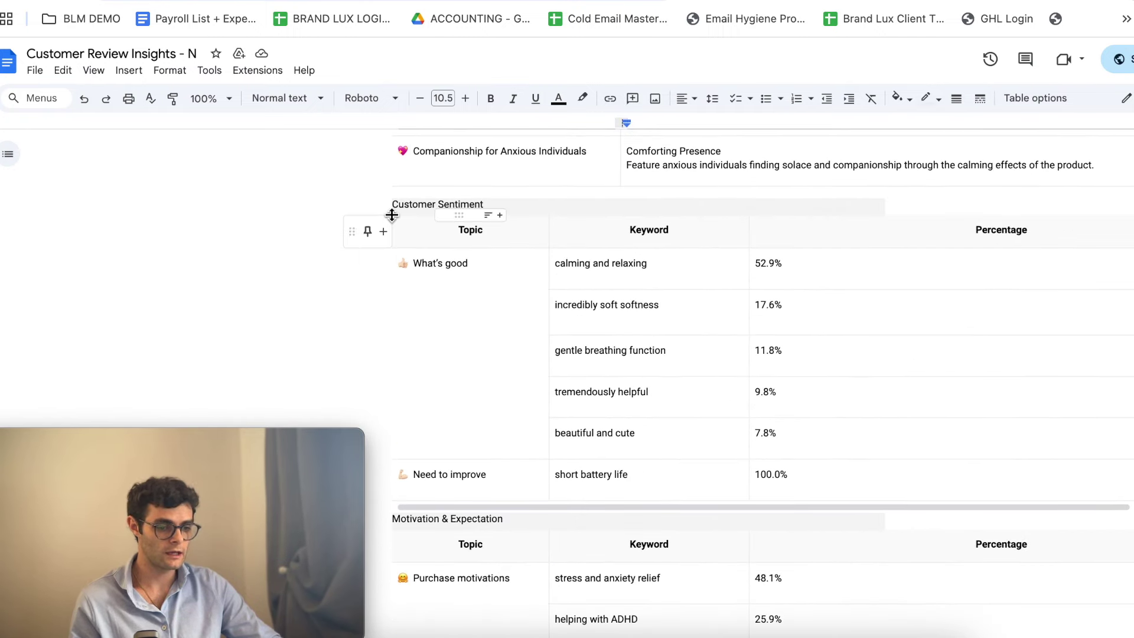
drag(397, 204, 488, 206)
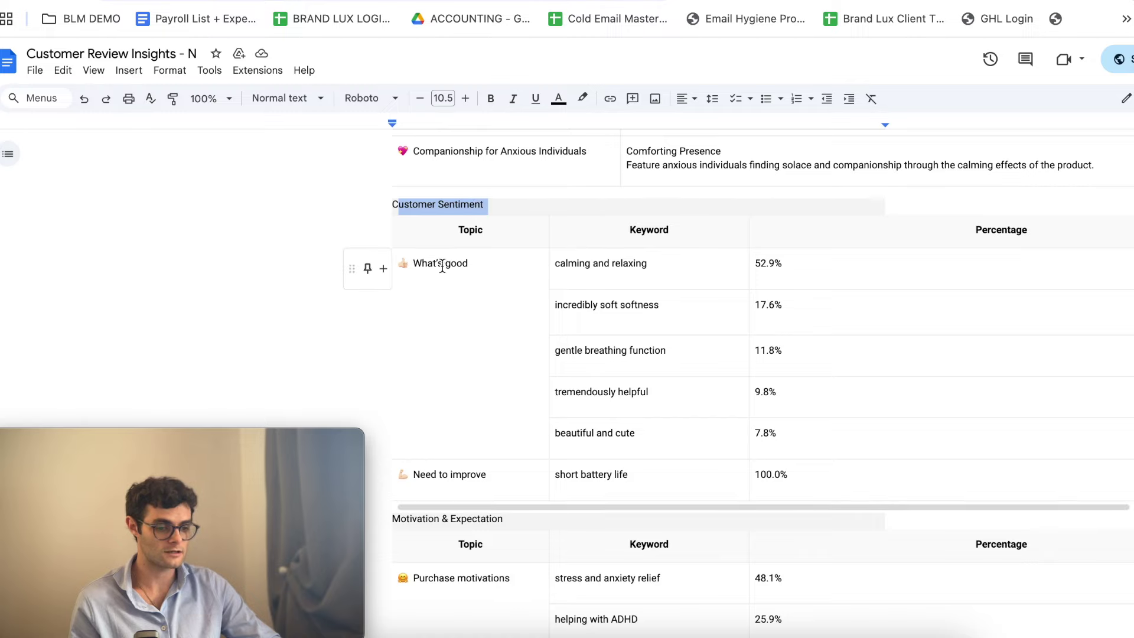
drag(443, 264, 468, 263)
drag(437, 475, 486, 476)
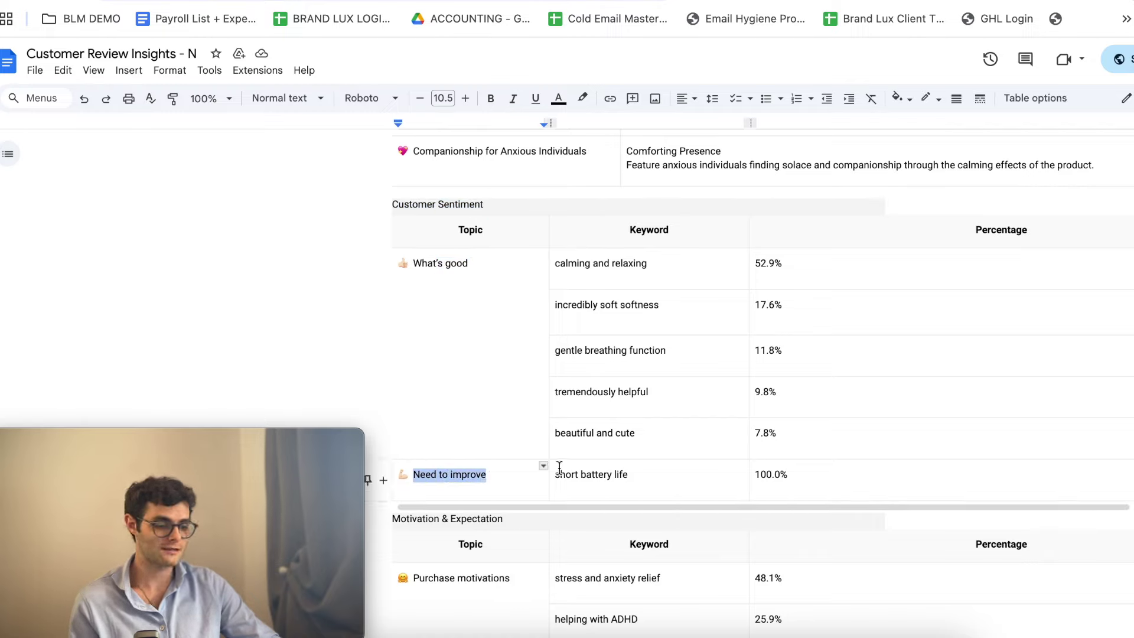
drag(560, 475, 621, 480)
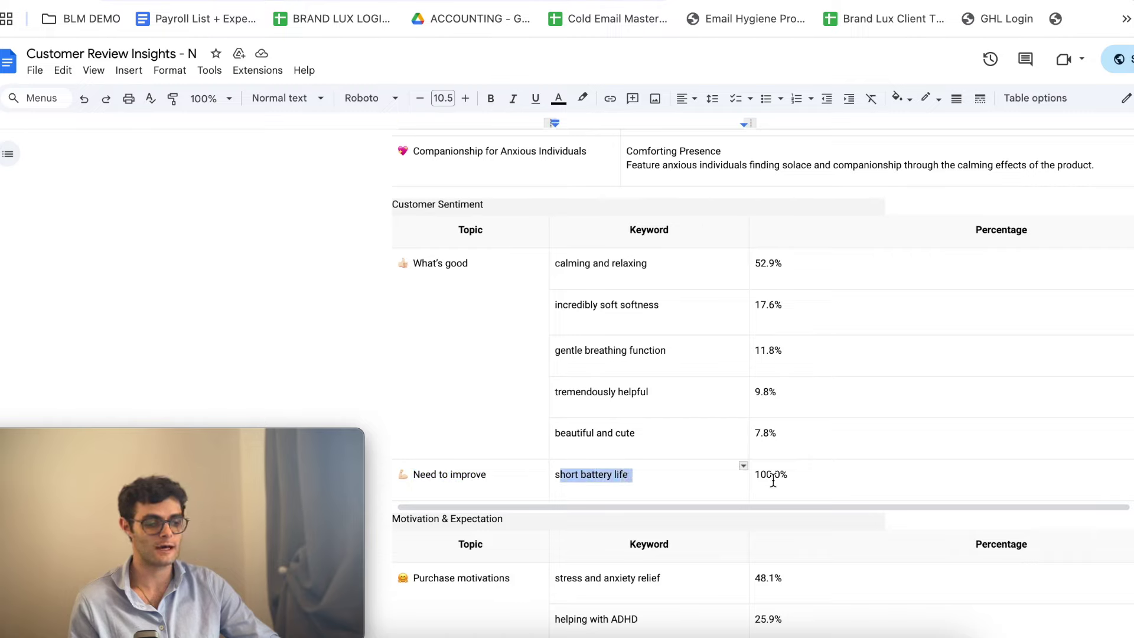
drag(773, 481, 814, 492)
drag(422, 264, 457, 264)
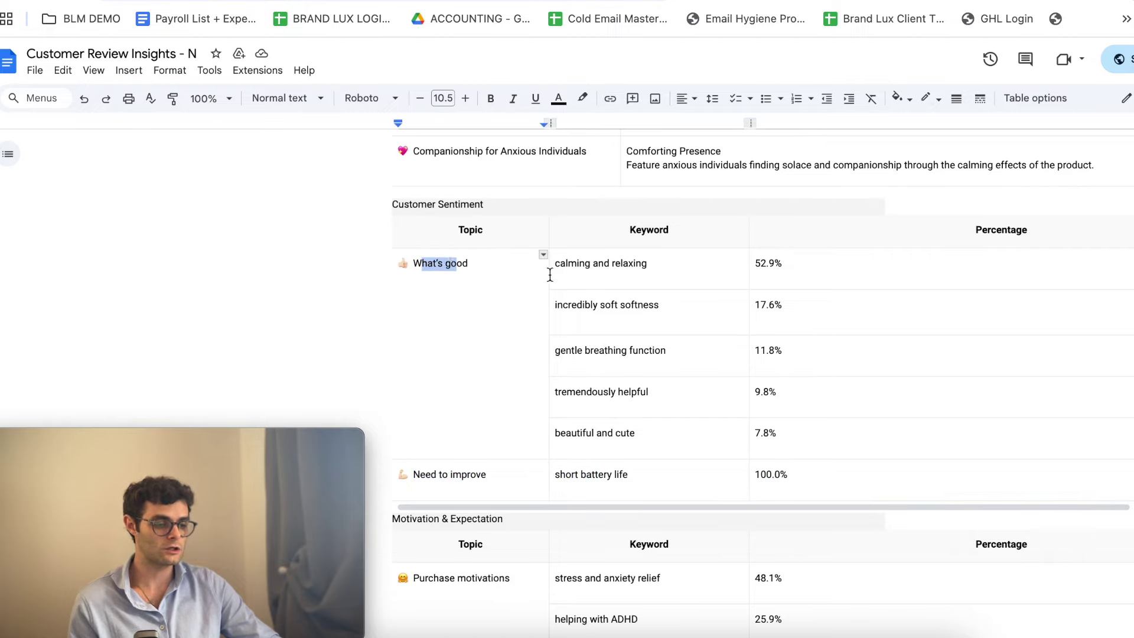
drag(566, 264, 624, 271)
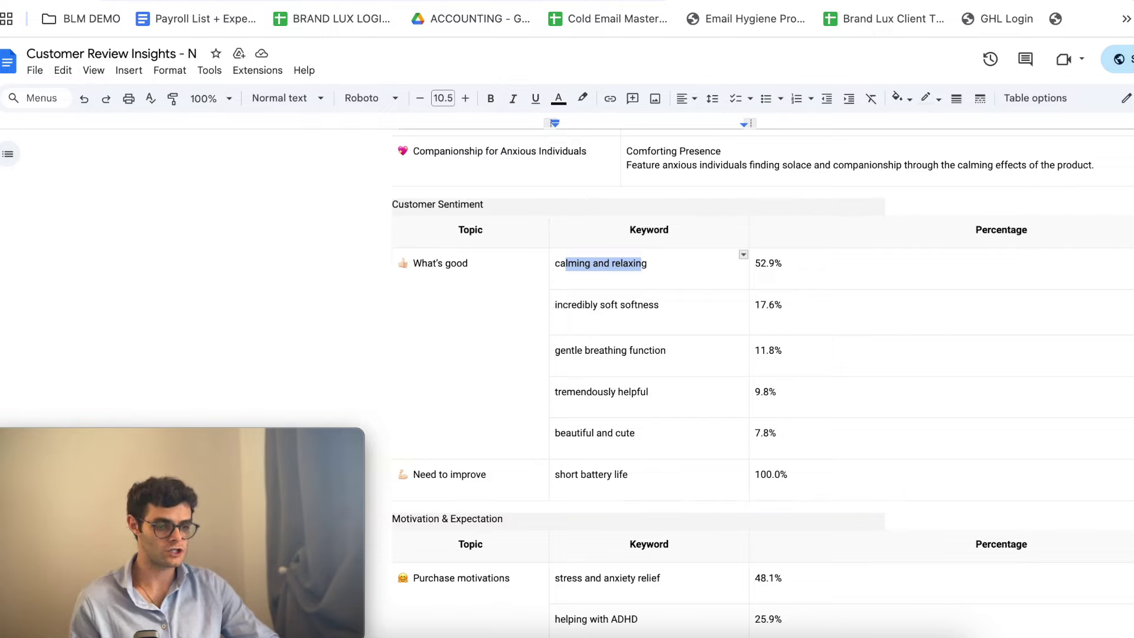
click(531, 2)
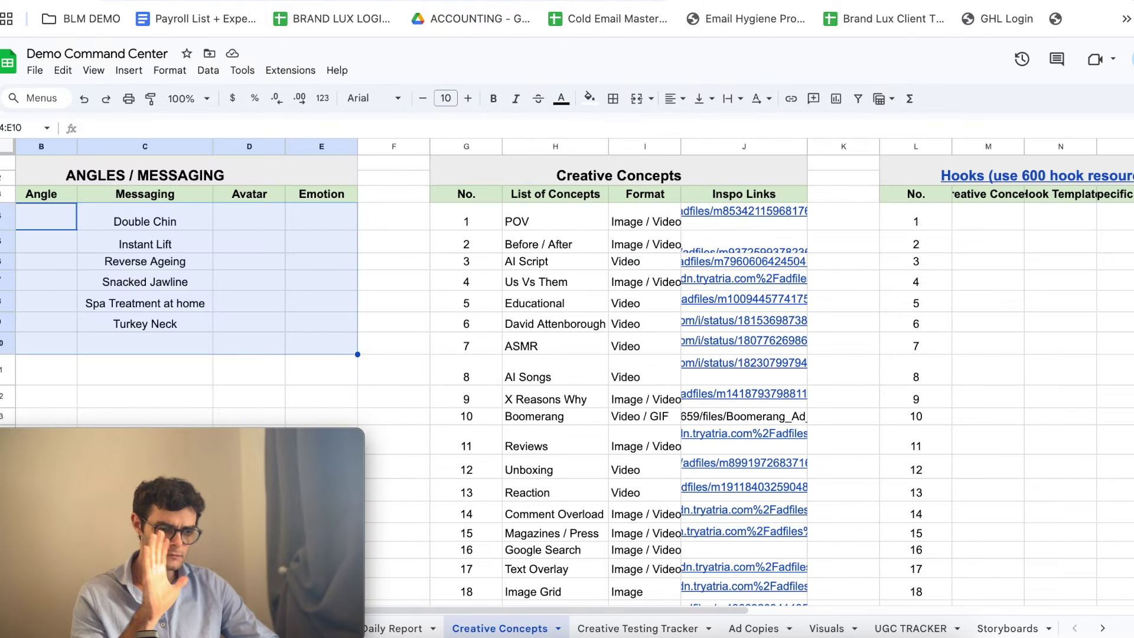
Clear the Angles/Messaging table selection, then move to the Customer Review Insights doc
click(377, 281)
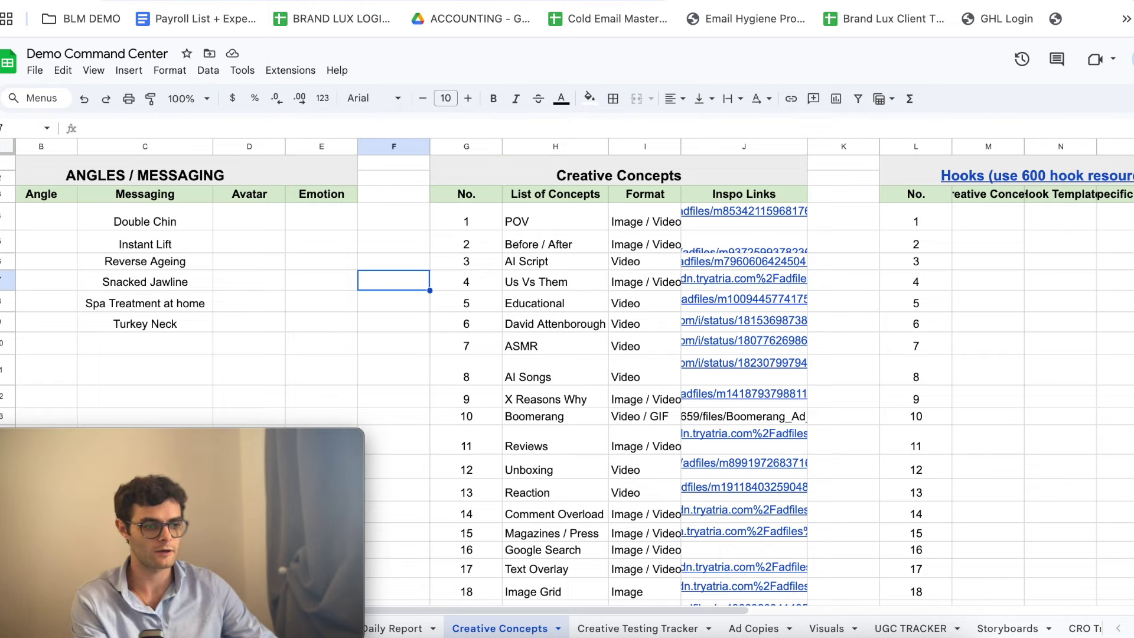
key(ctrl+Tab)
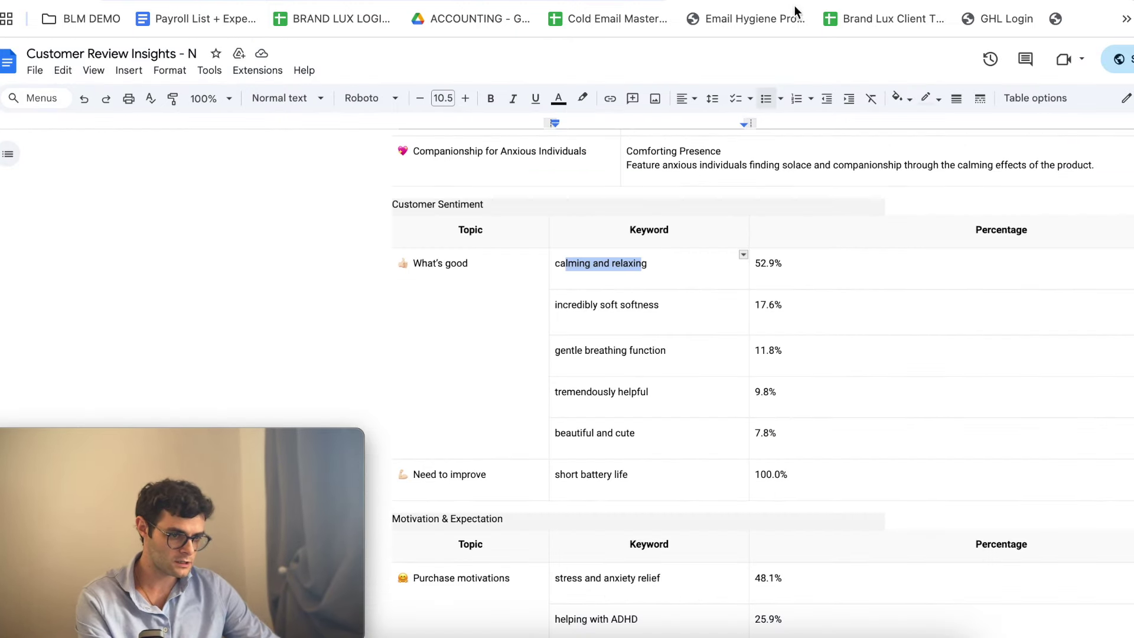
Highlight the purchase-motivation percentages, keywords and topic label, then move to the Amazon listing
scroll(552, 413, down, 6)
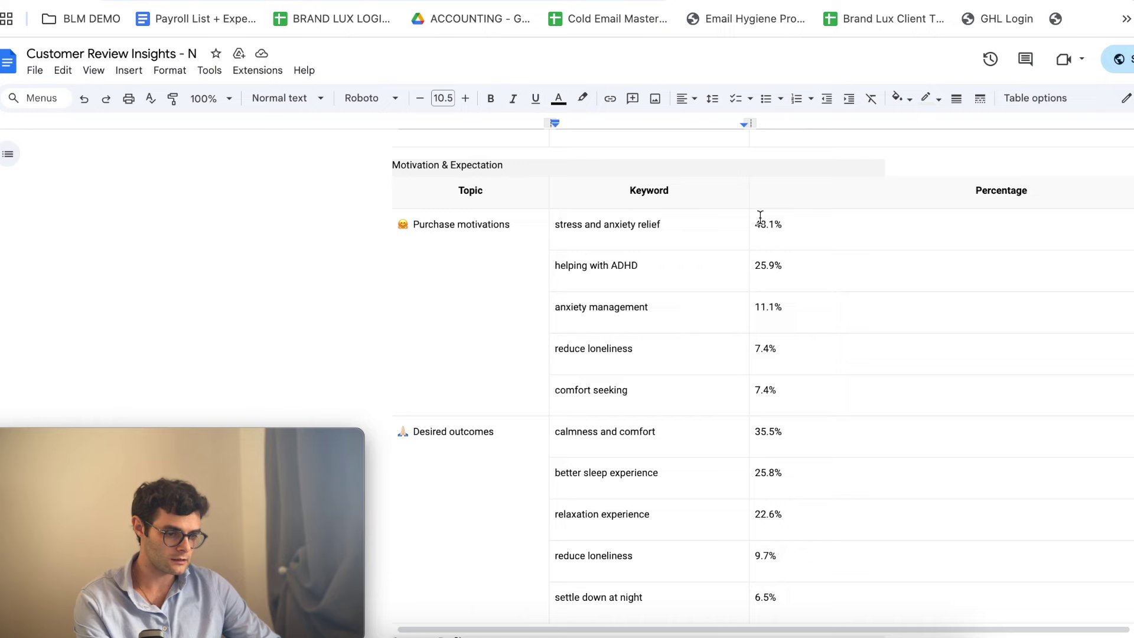
drag(756, 221, 909, 488)
drag(573, 240, 567, 389)
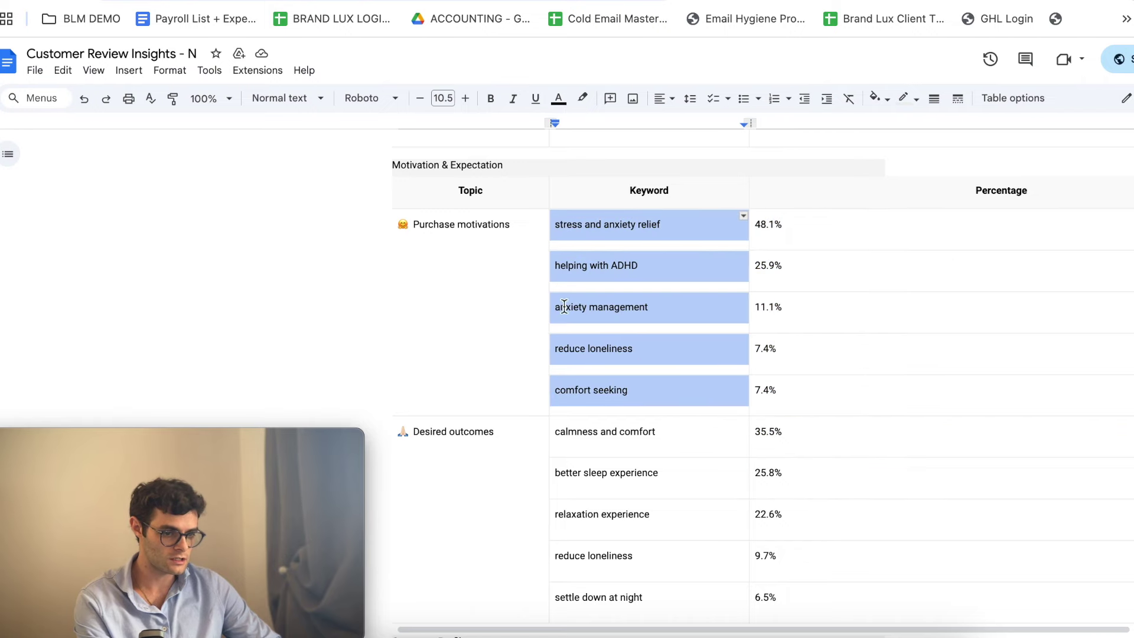
drag(439, 224, 499, 345)
key(ctrl+Tab)
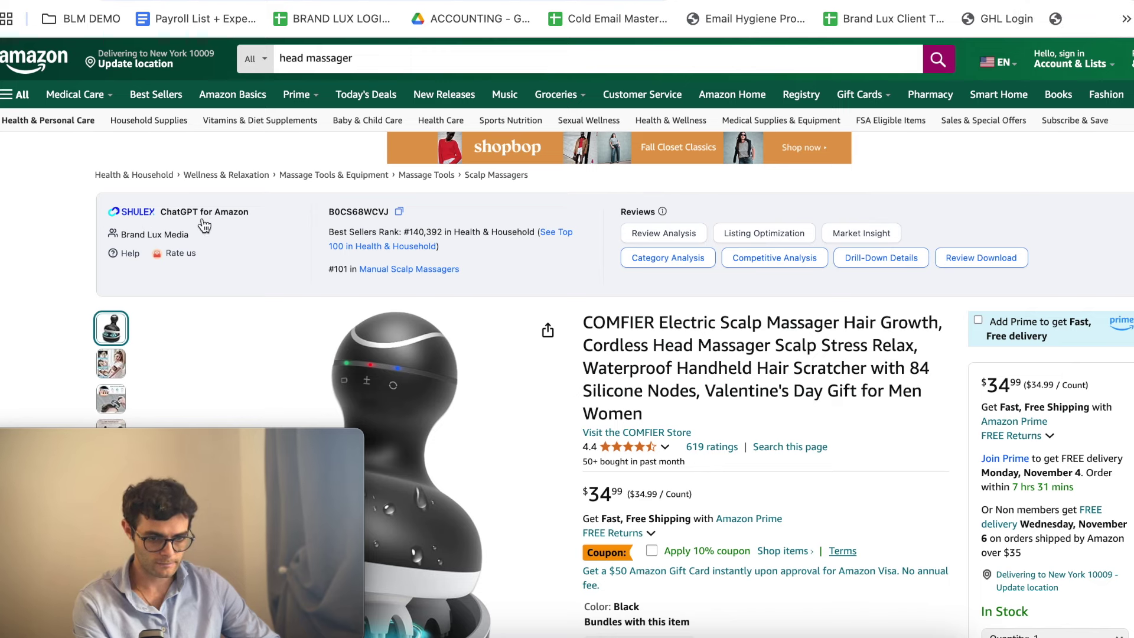
Run Review Analysis for the COMFIER scalp massager, regenerate Pros, and scroll through the result cards
scroll(414, 414, down, 4)
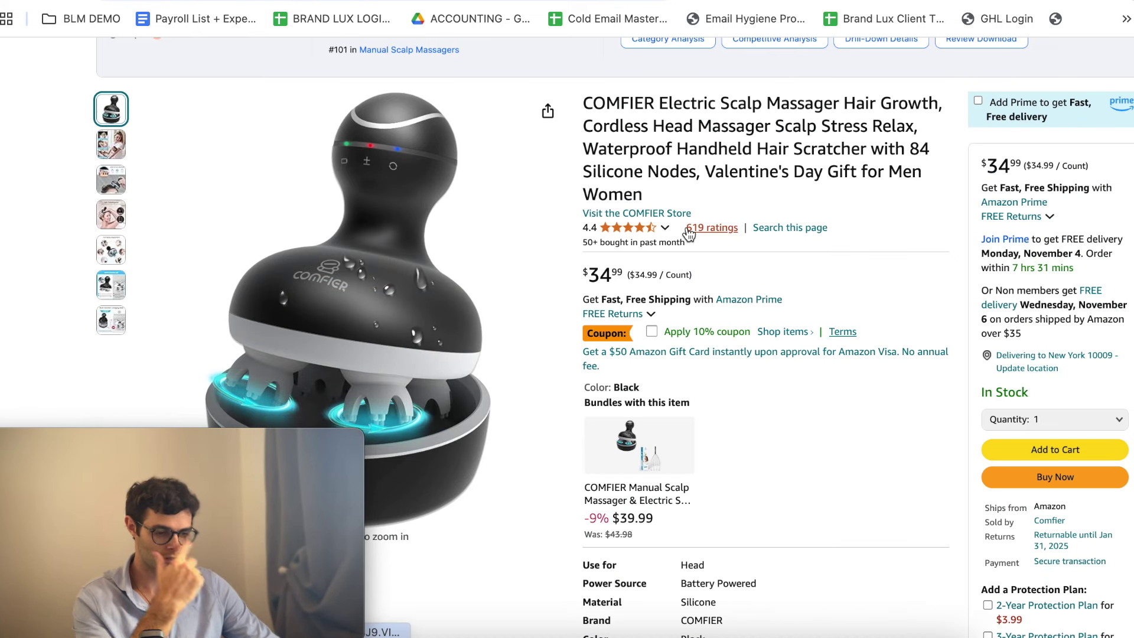
scroll(715, 298, up, 3)
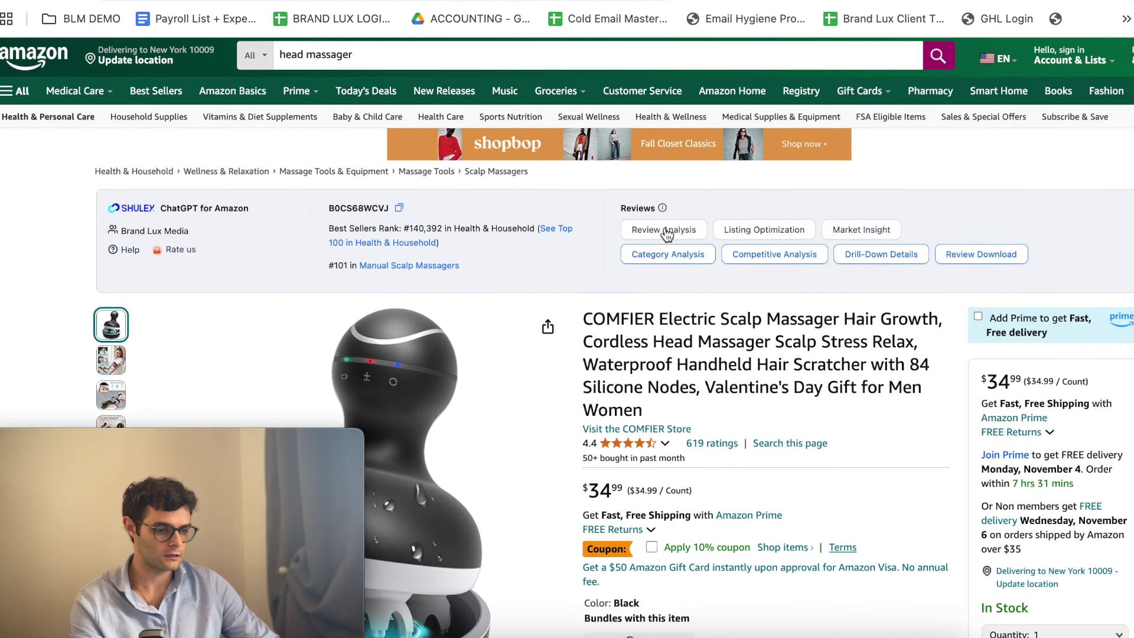
click(667, 235)
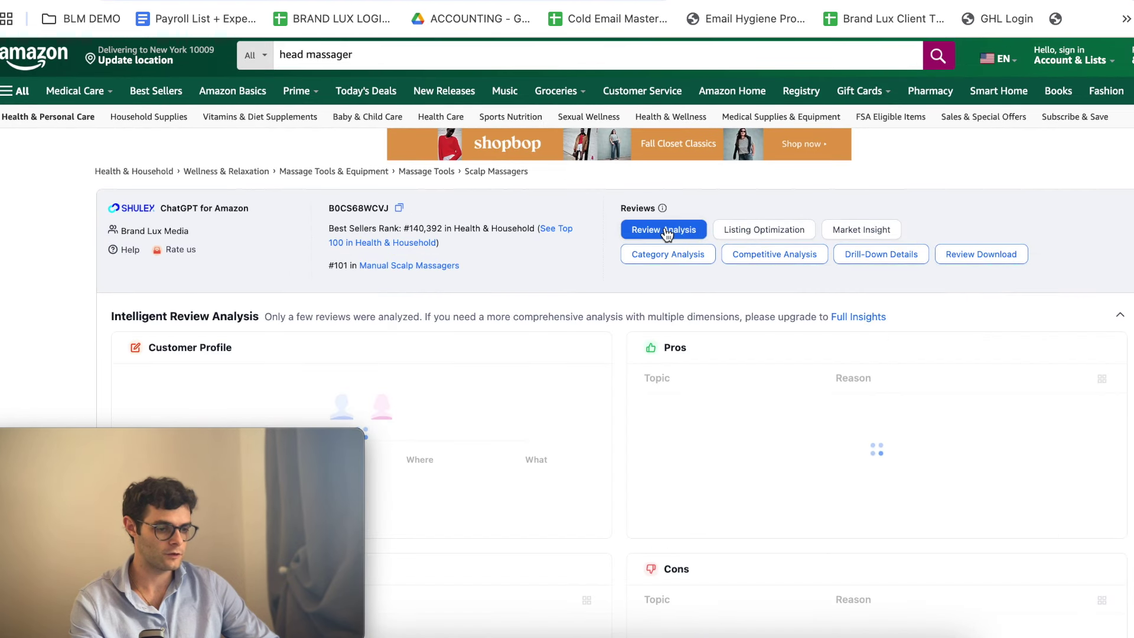
scroll(700, 331, down, 3)
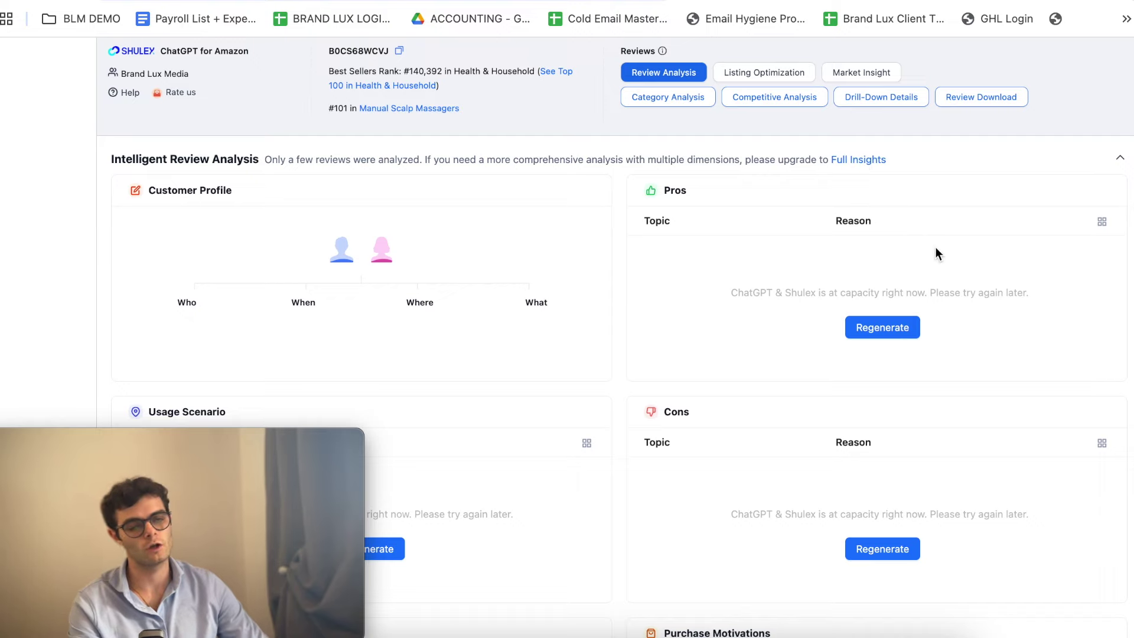
scroll(785, 481, down, 1)
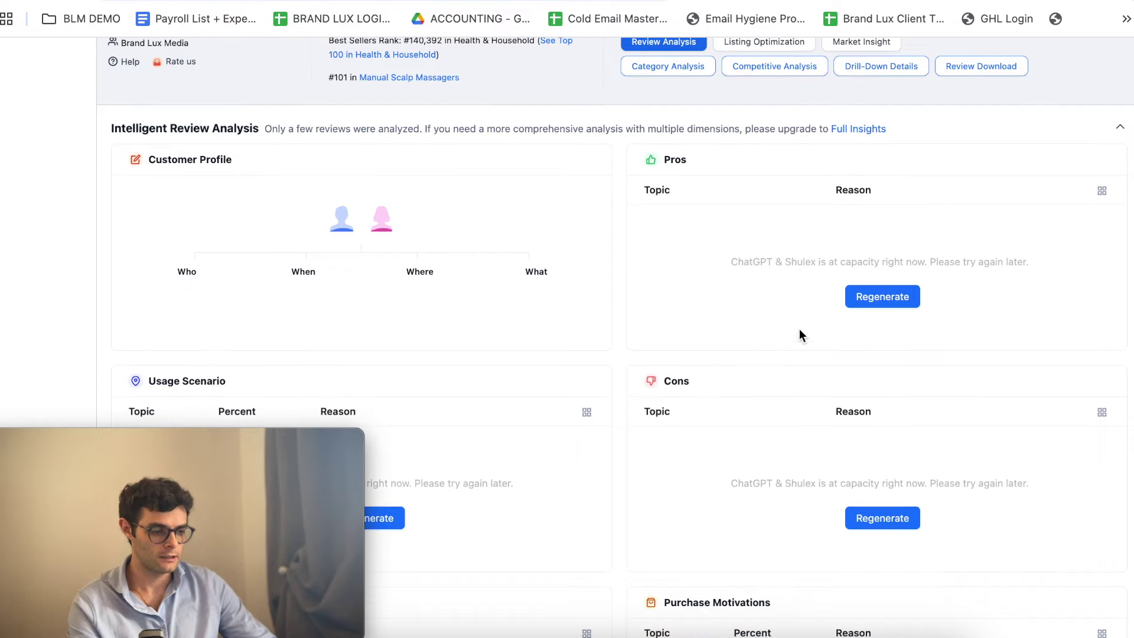
click(883, 297)
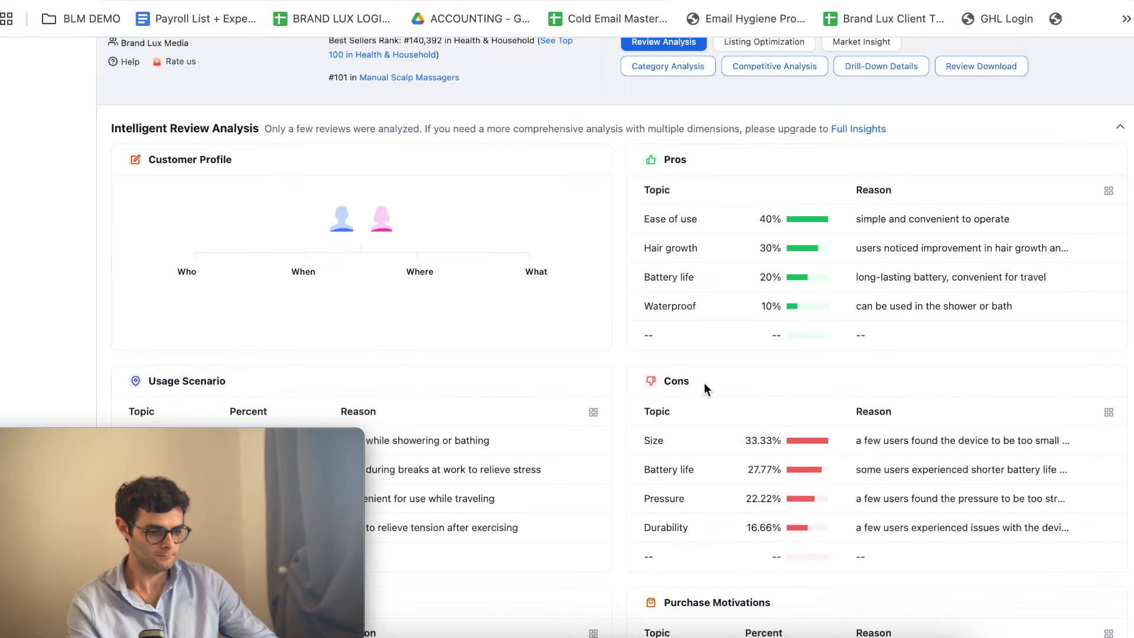
scroll(705, 382, down, 5)
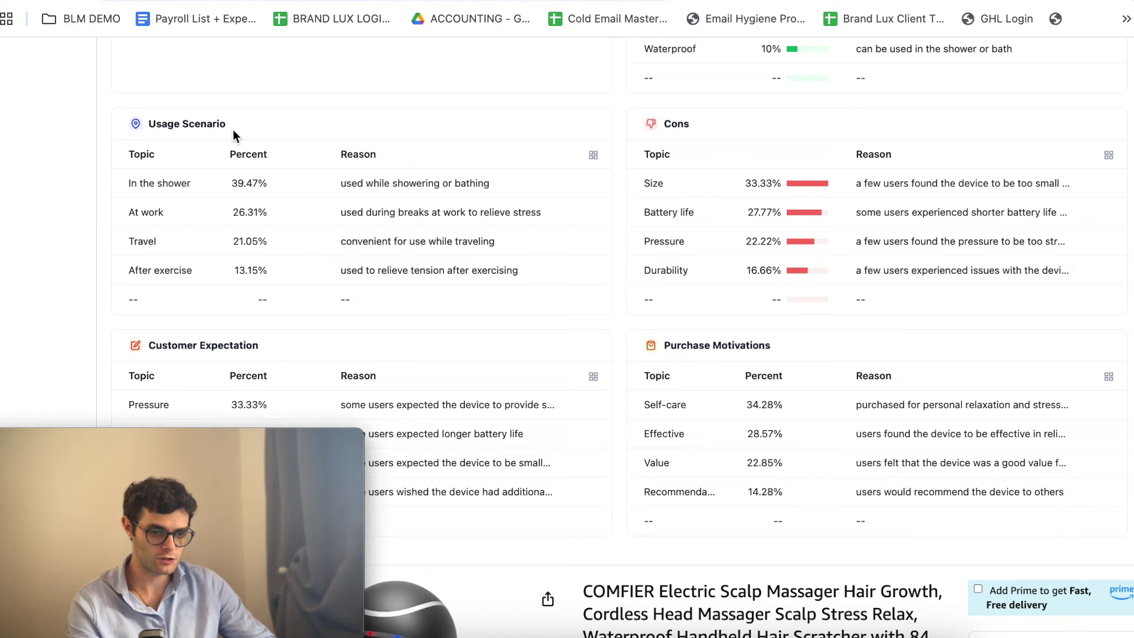
scroll(672, 392, down, 2)
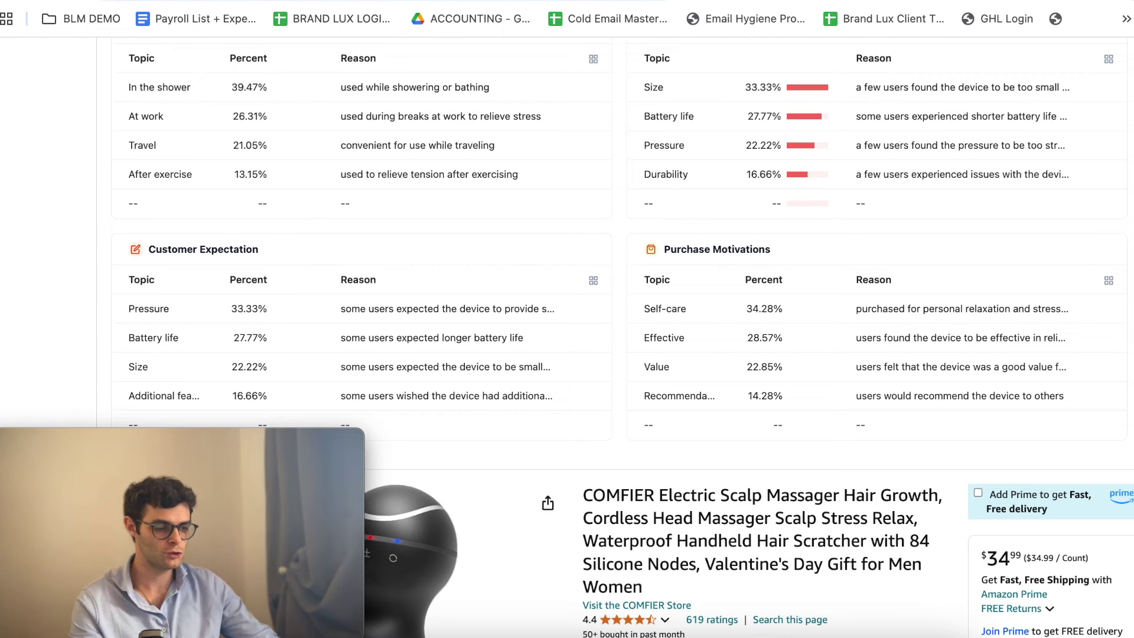
click(649, 1)
Scroll the insights doc to Where and Usage, then select and clear the Double Chin-onward angles in Sheets
key(ctrl+Tab)
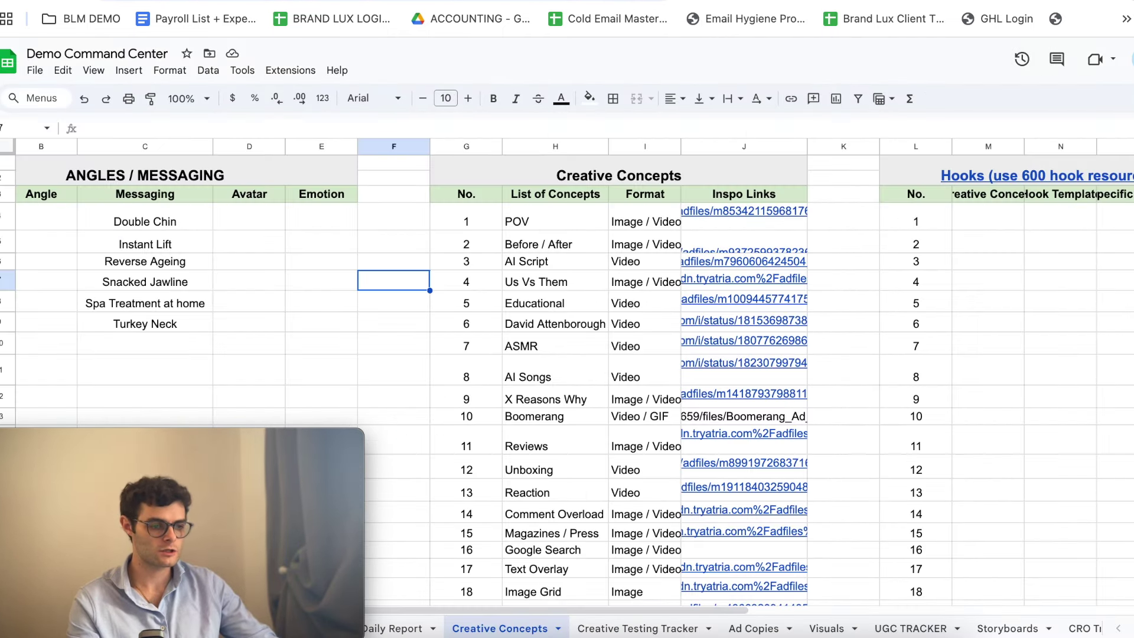
key(ctrl+shift+Tab)
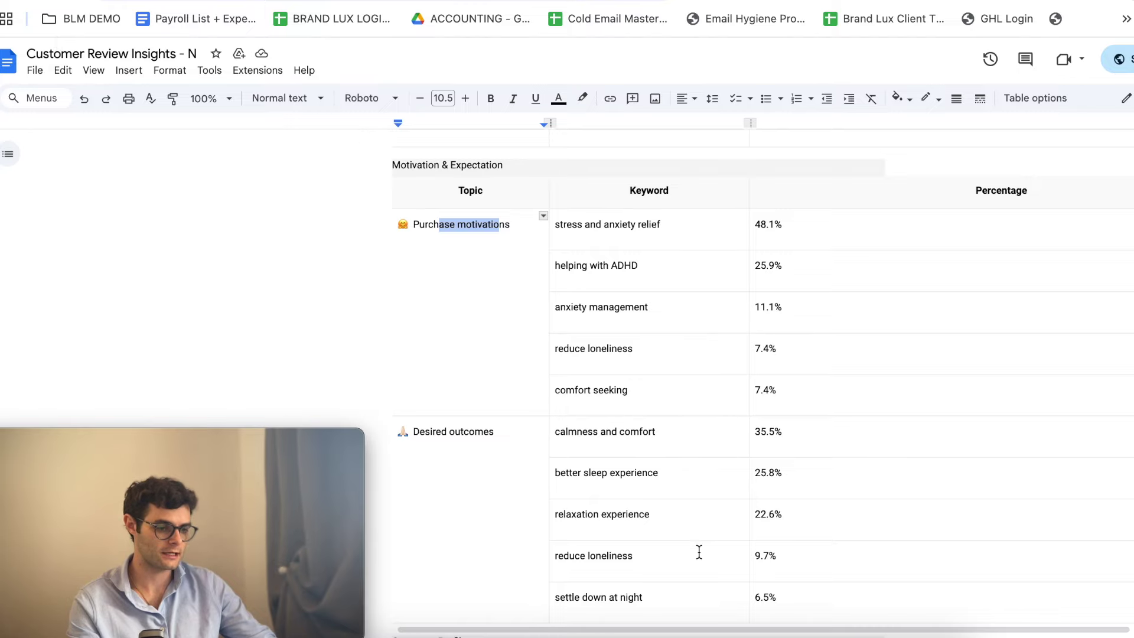
scroll(645, 615, down, 10)
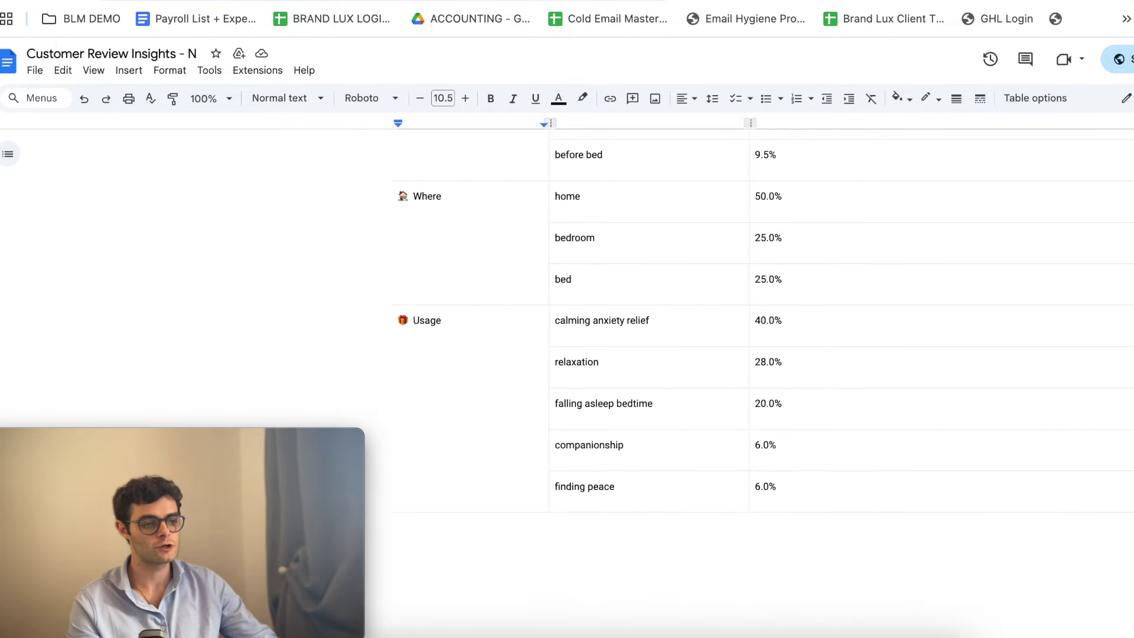
key(ctrl+Tab)
drag(106, 221, 264, 462)
scroll(257, 316, up, 3)
click(265, 308)
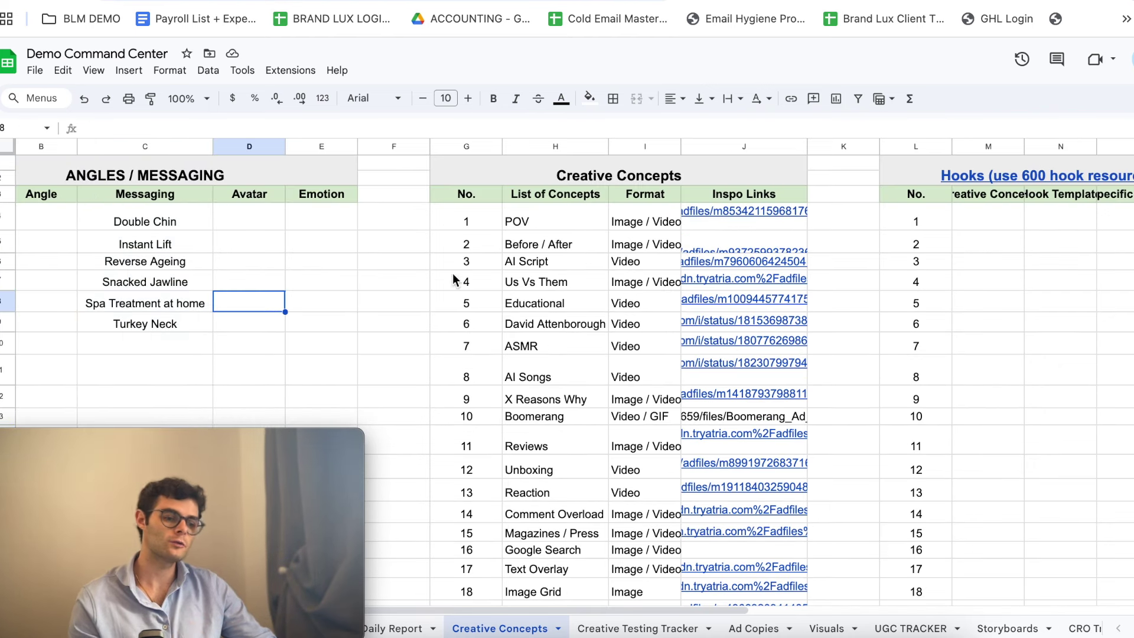
Select the concept list and David Attenborough, then open the first POV inspiration link
click(540, 448)
mouse_move(703, 235)
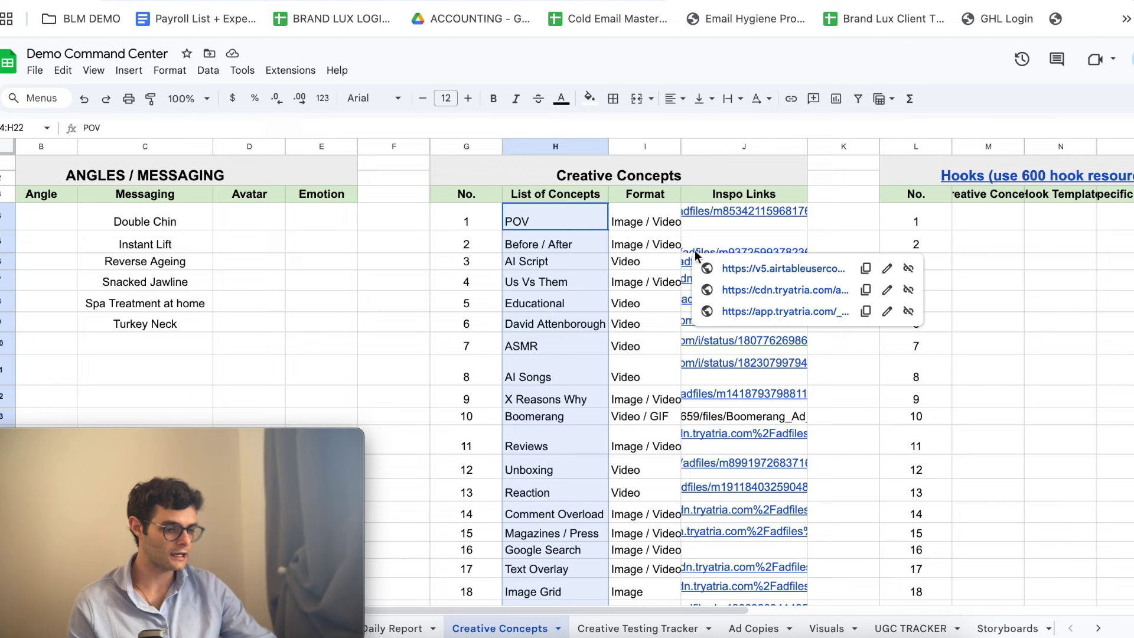
click(576, 323)
click(737, 212)
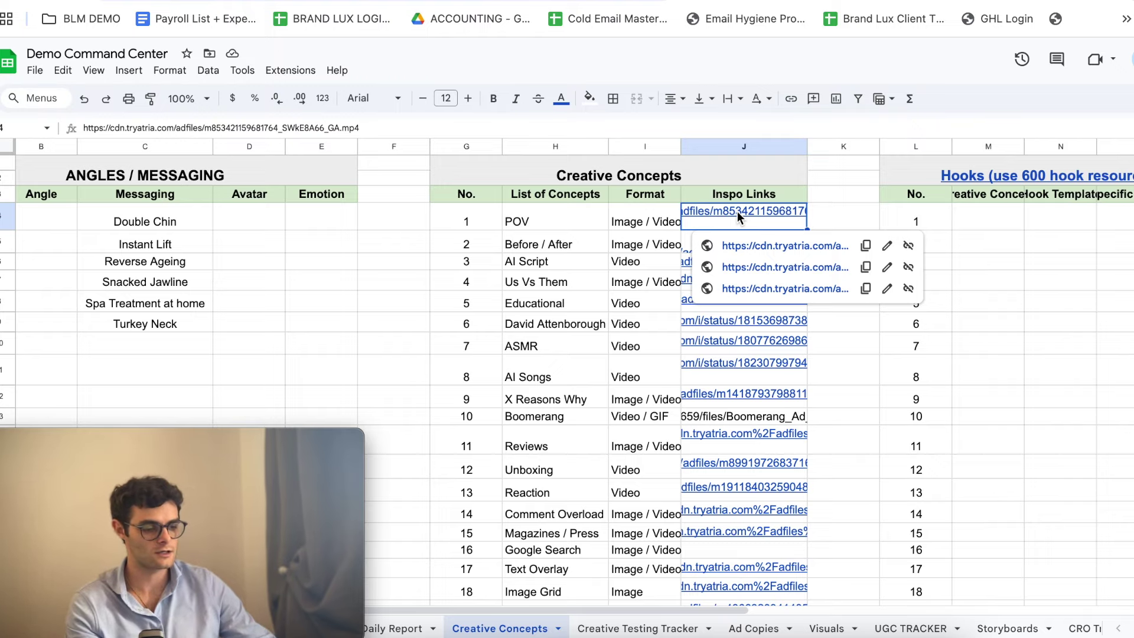
click(750, 211)
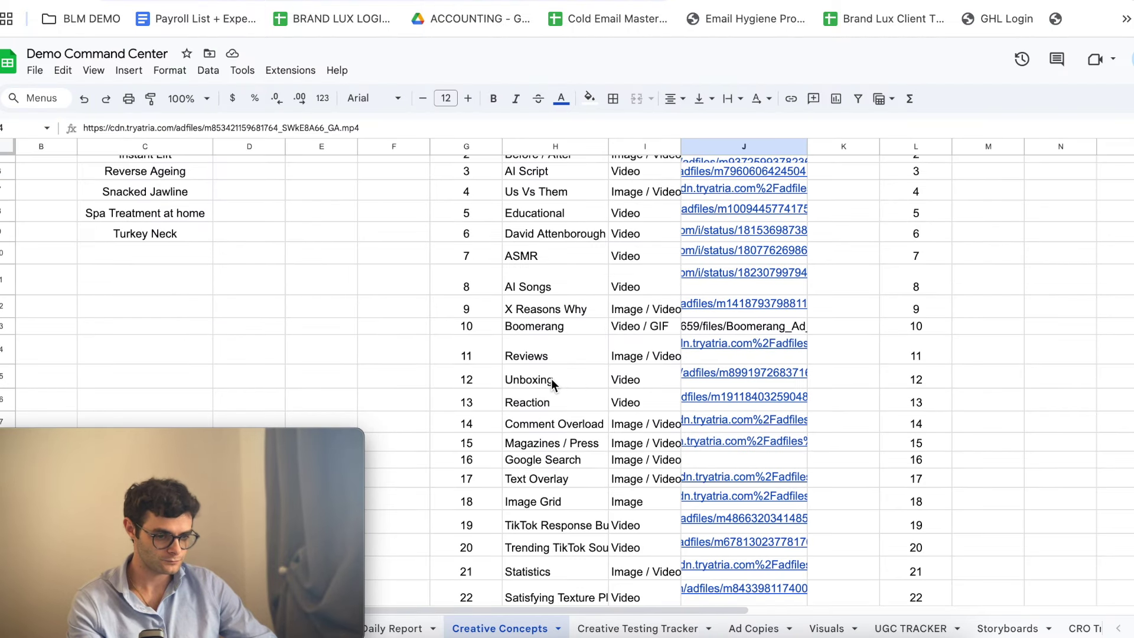
Select X Reasons Why and open the Reaction concept's inspiration video
click(542, 306)
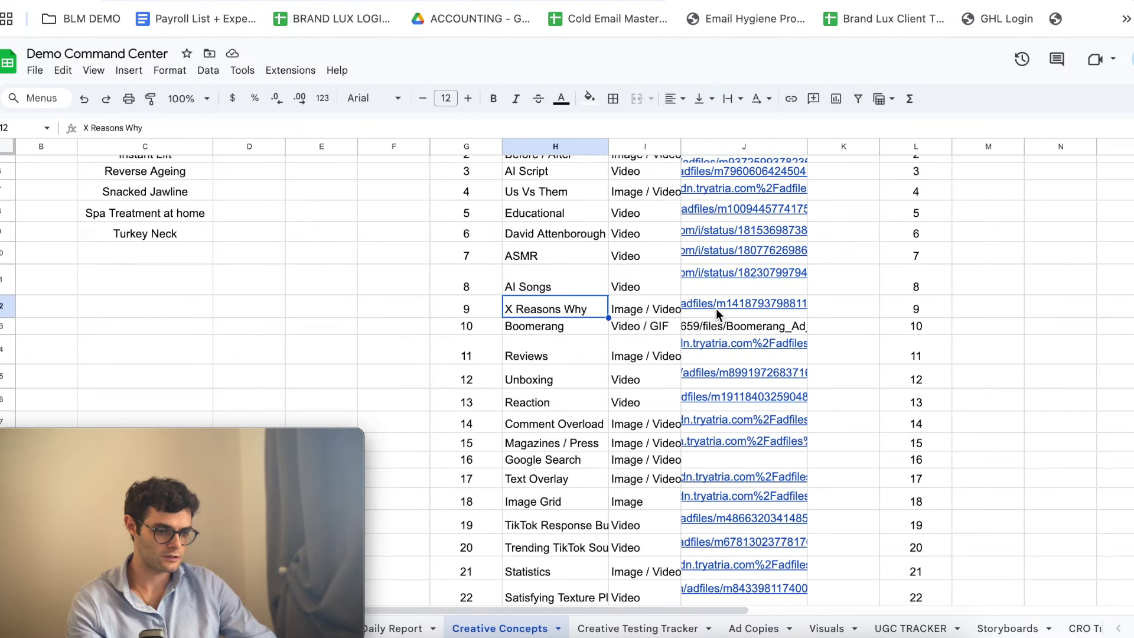
click(534, 402)
click(737, 399)
click(757, 424)
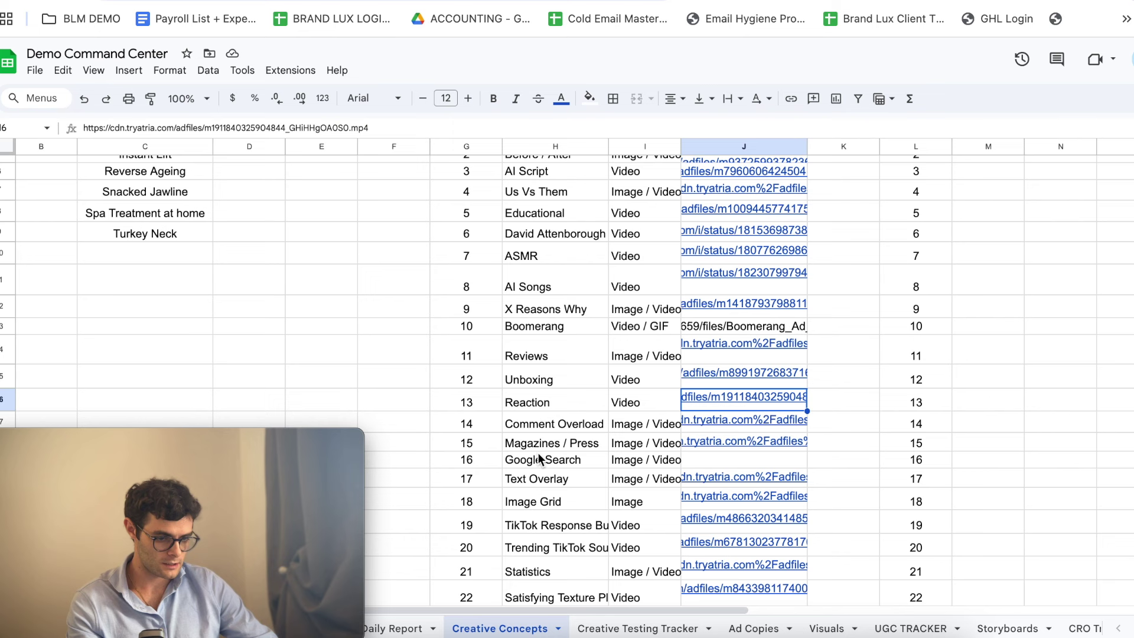
Select Statistics and Trending TikTok Sounds, then open the Podcast concept's inspiration video
scroll(538, 453, down, 8)
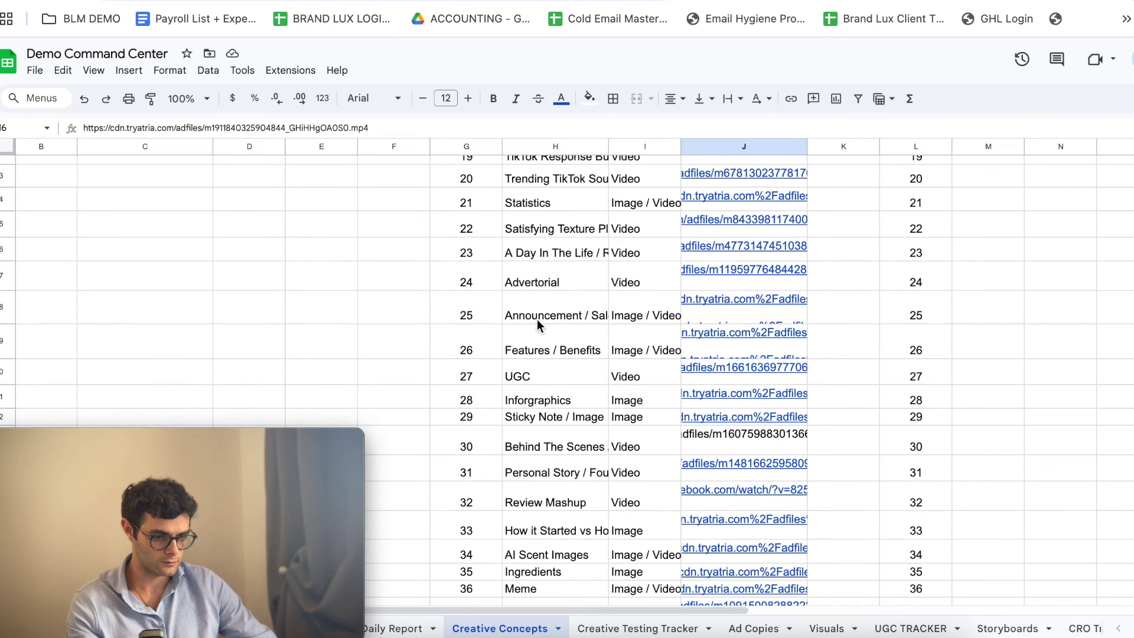
click(541, 200)
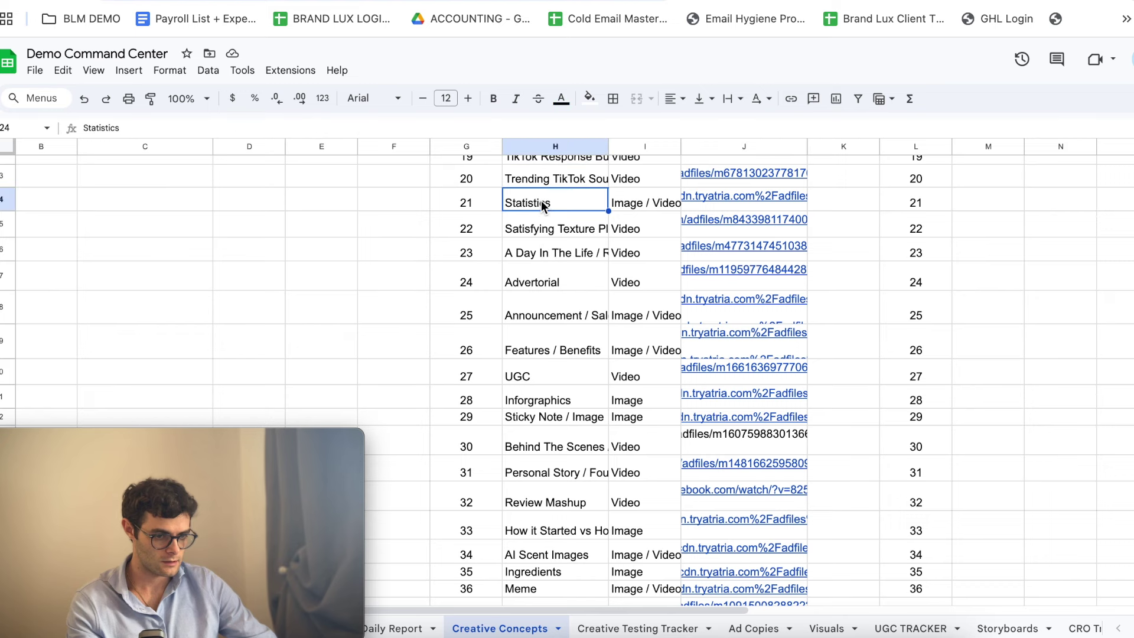
click(541, 180)
scroll(540, 225, down, 1)
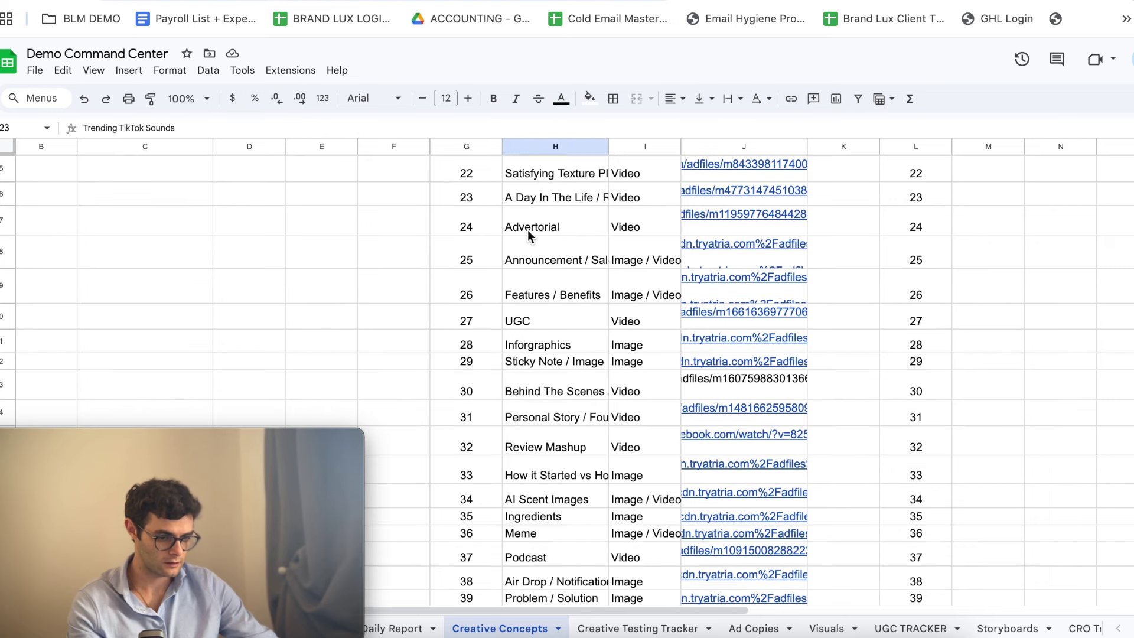
click(753, 547)
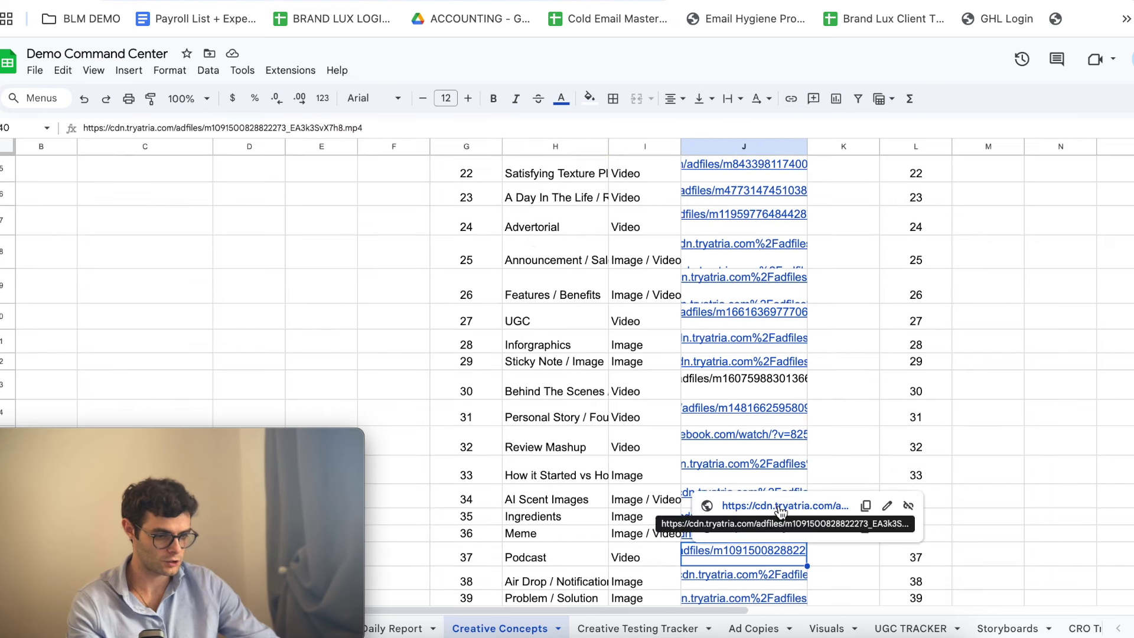
click(779, 506)
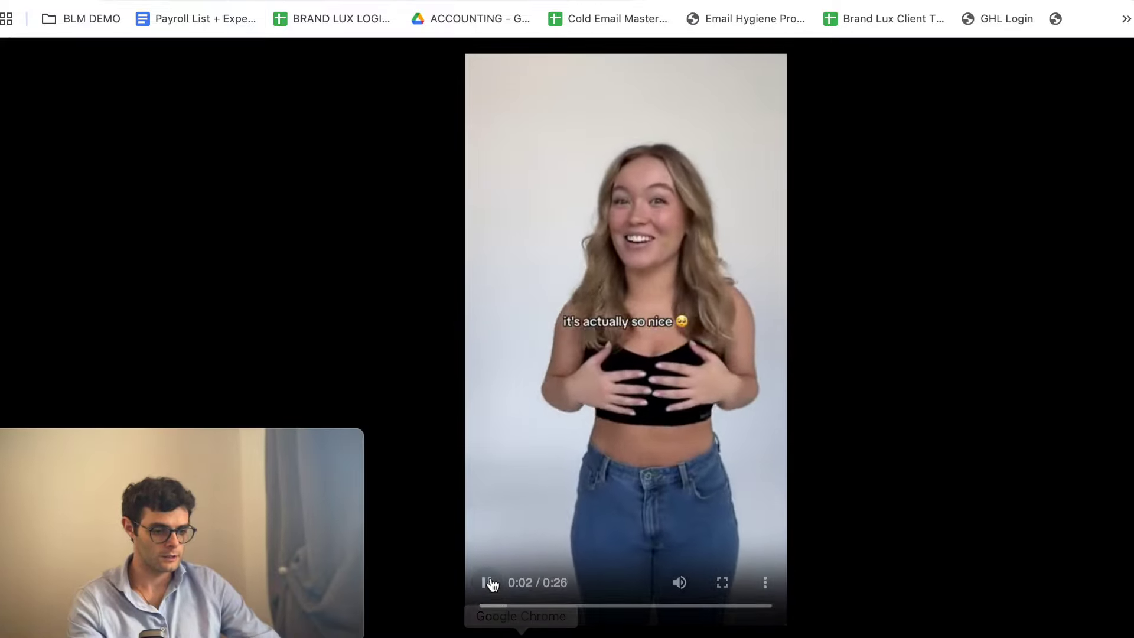
Pause each inspiration video, including the BOGO sale clip, then select the inspo links in rows 26–41
click(487, 583)
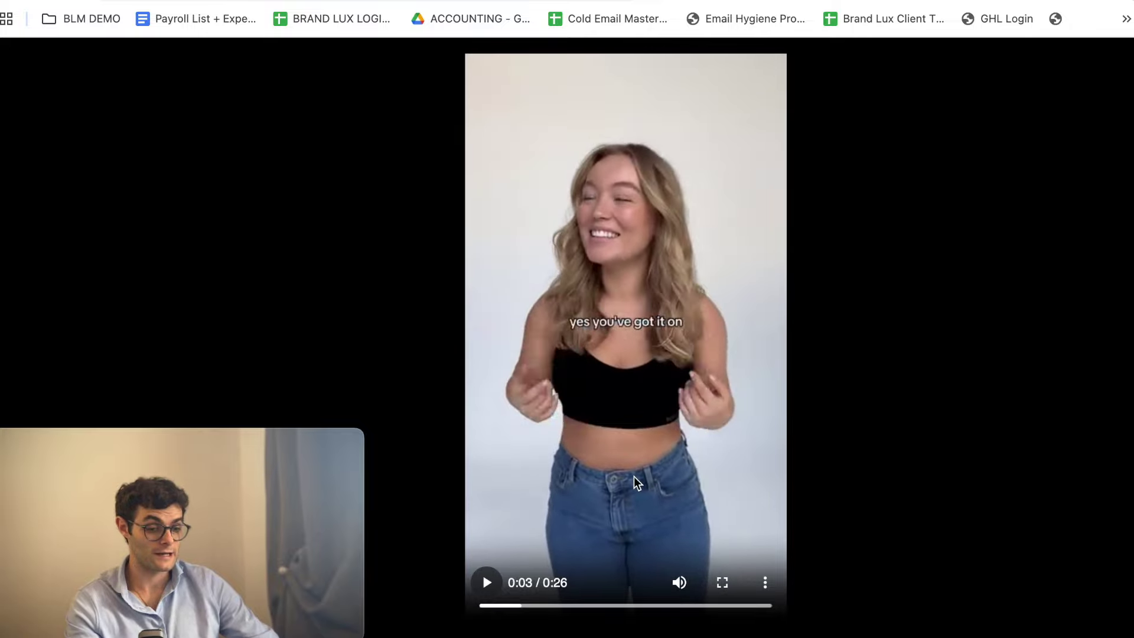
key(Right)
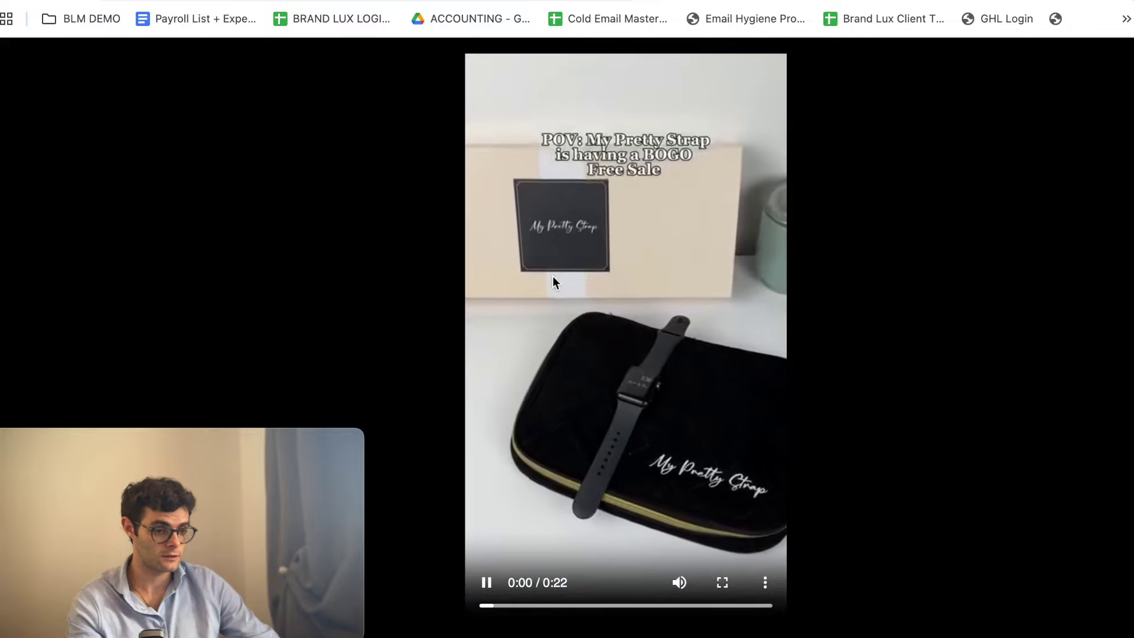
click(579, 178)
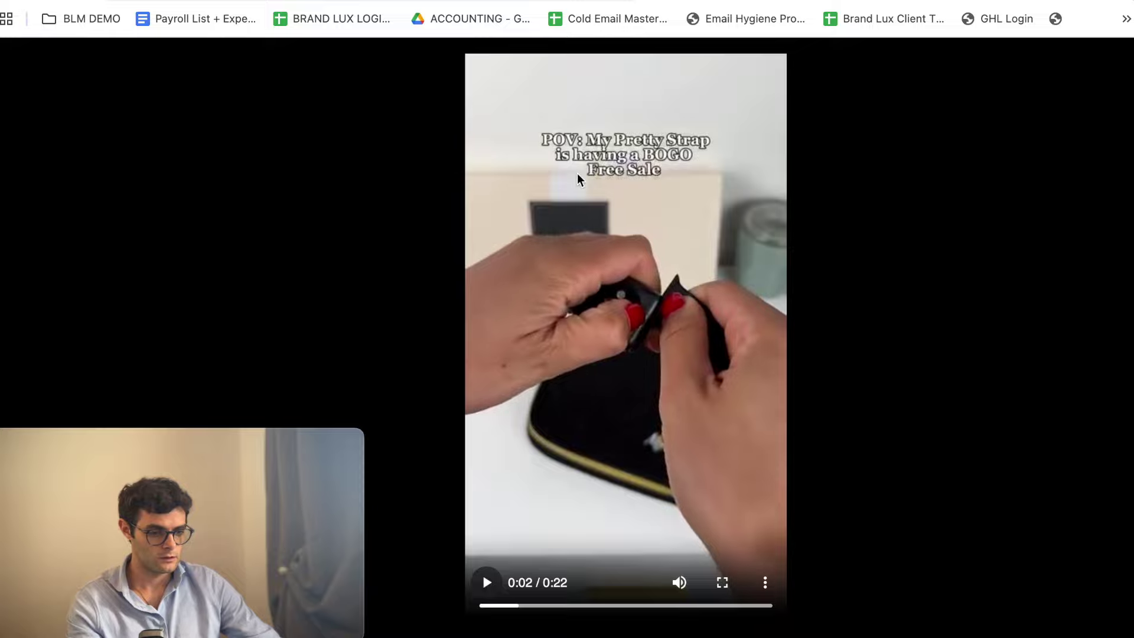
key(Right)
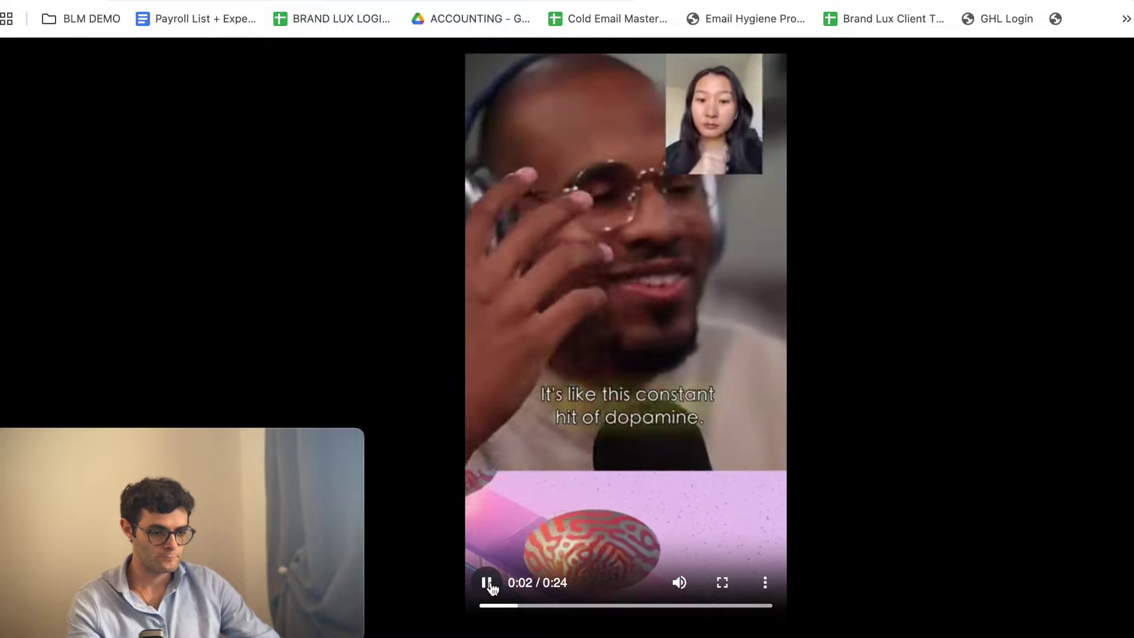
click(486, 582)
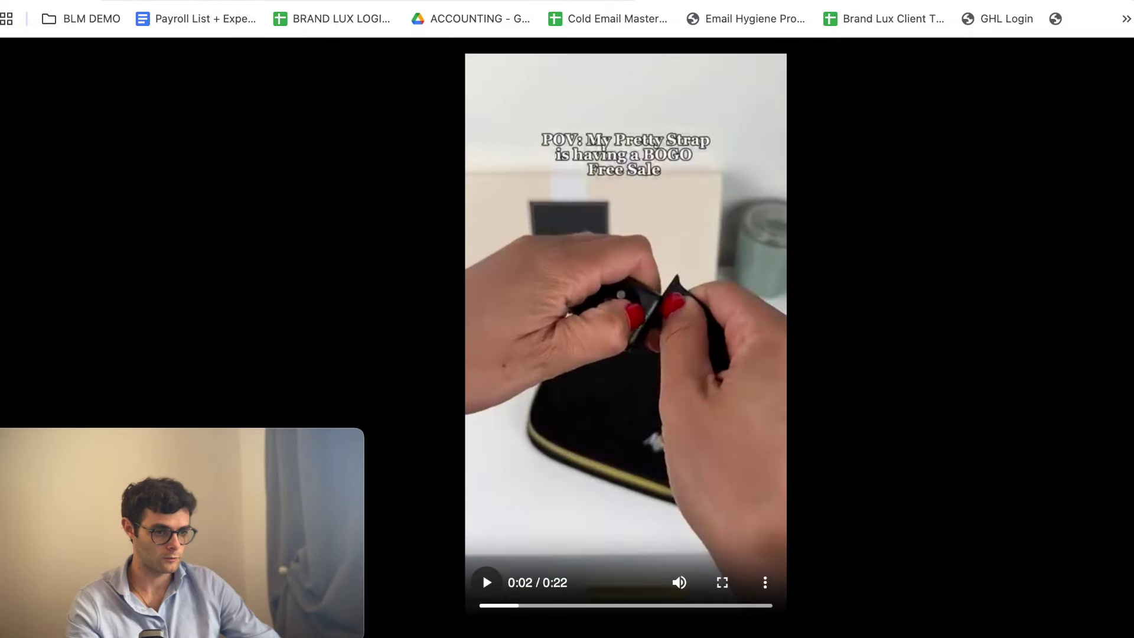
drag(779, 193, 764, 572)
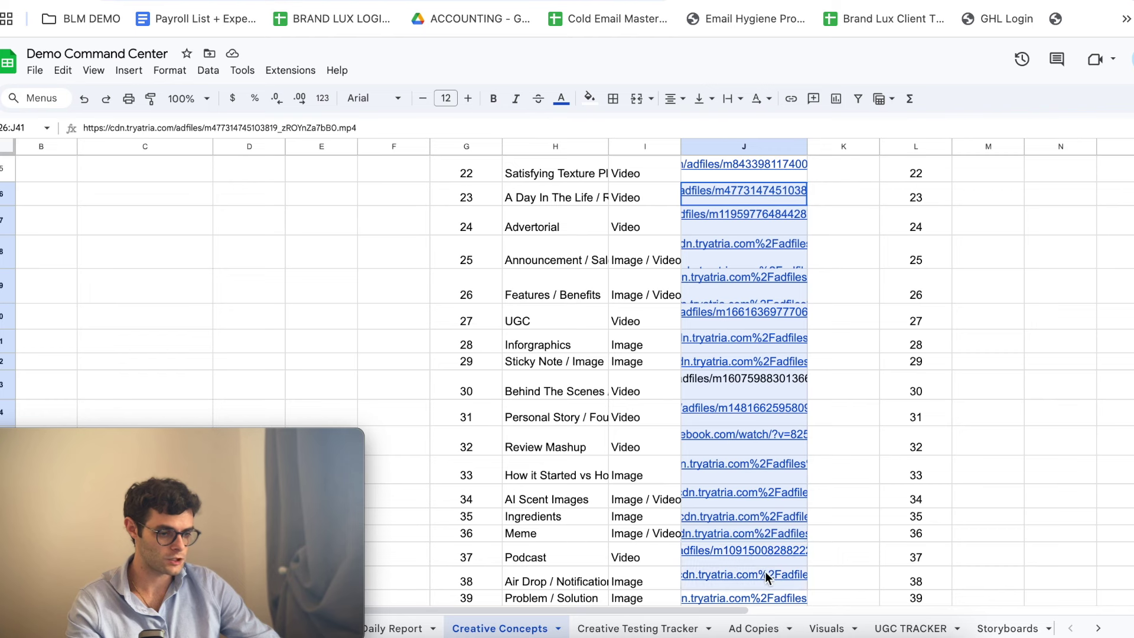
scroll(656, 468, down, 3)
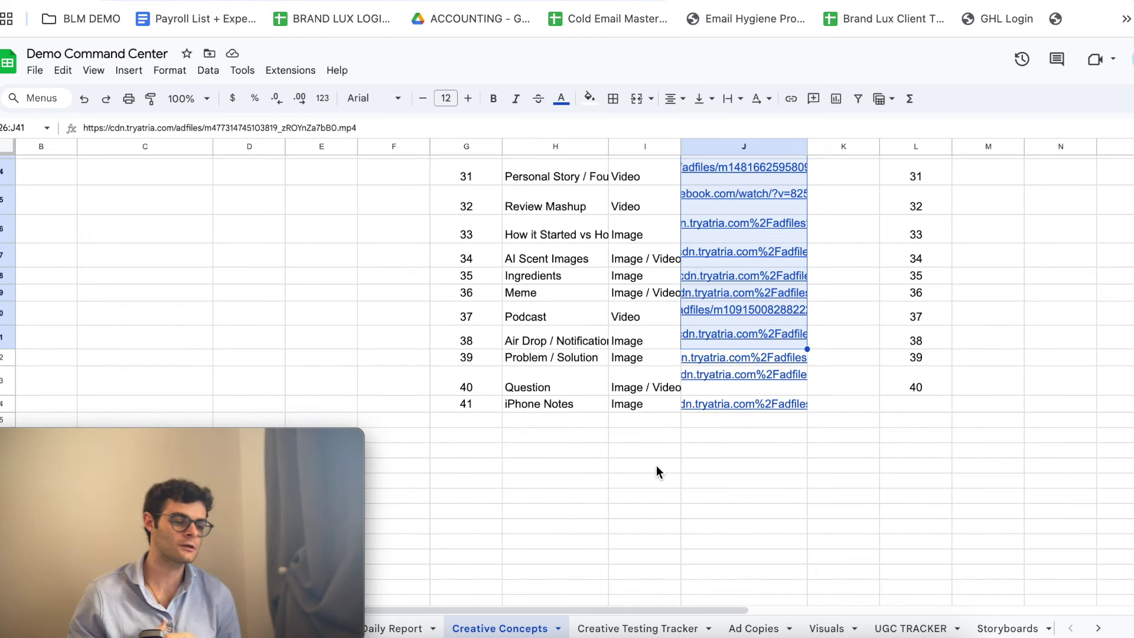
Select concepts POV through Text Overlay and inspo links 1–16, then bring up Abbott Lyon's ads in Atria
scroll(651, 463, up, 10)
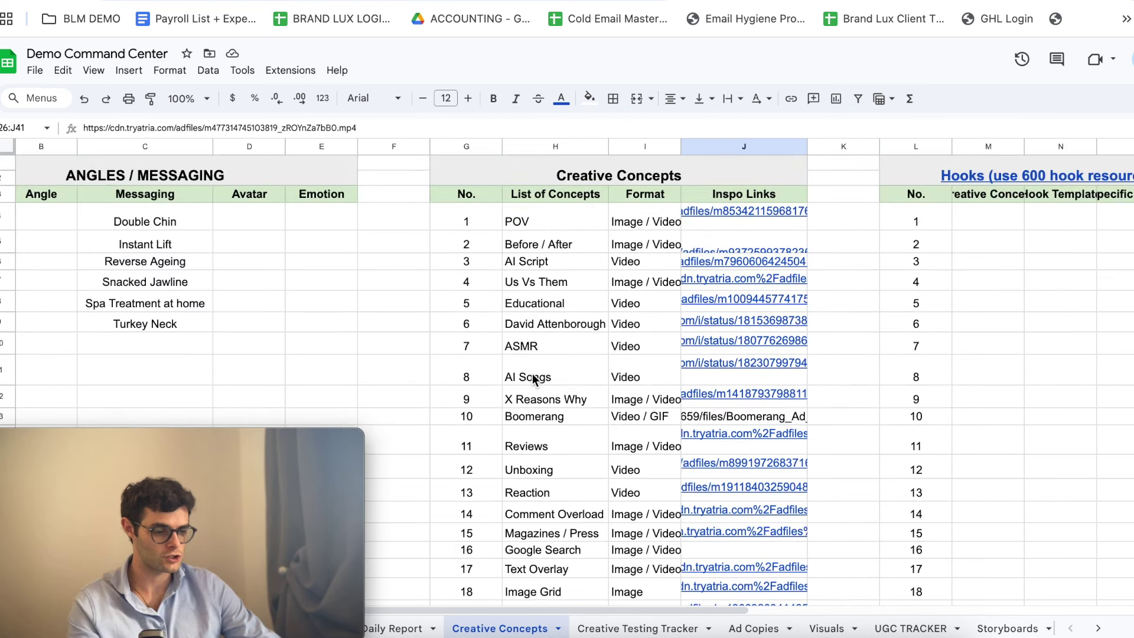
drag(561, 224, 567, 569)
scroll(536, 328, down, 1)
scroll(614, 277, up, 1)
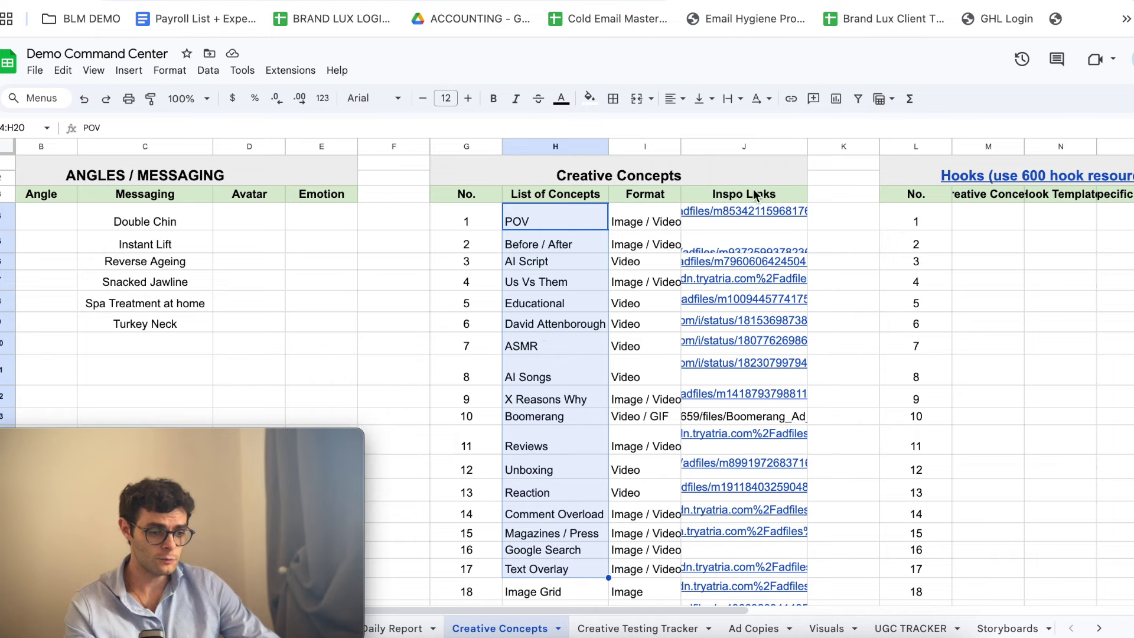
mouse_move(751, 213)
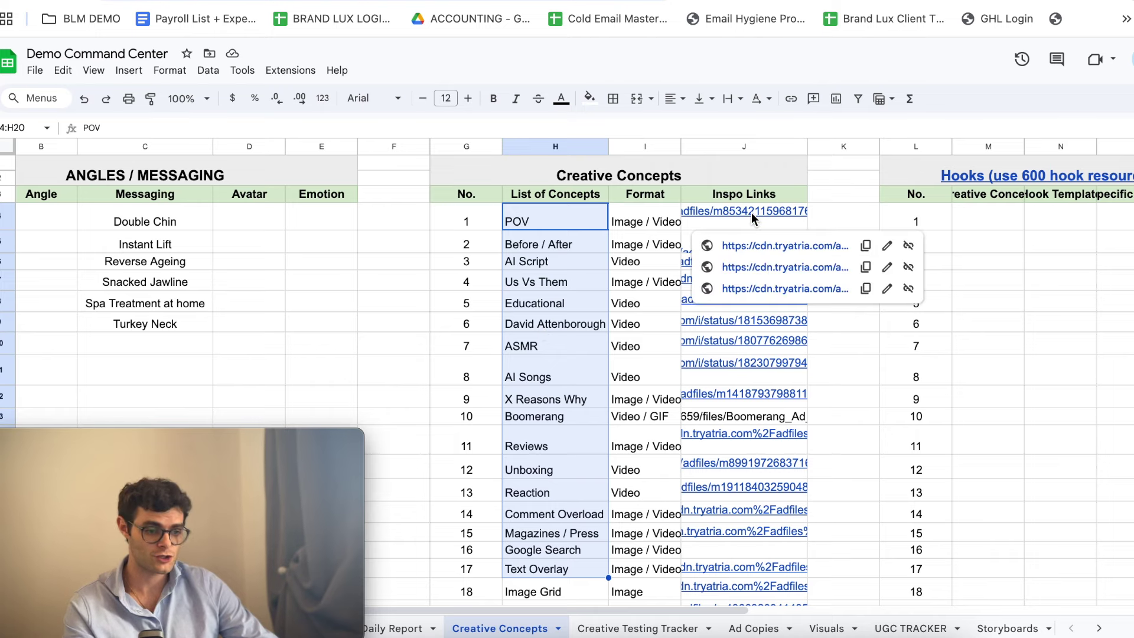
drag(751, 213, 768, 553)
mouse_move(748, 463)
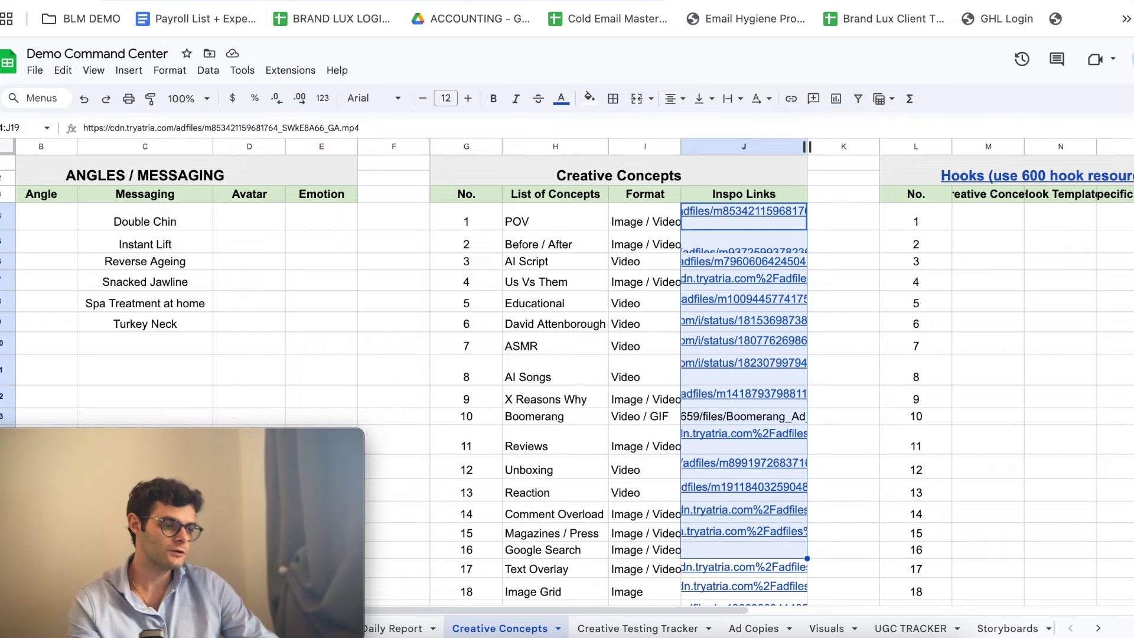
key(ctrl+Tab)
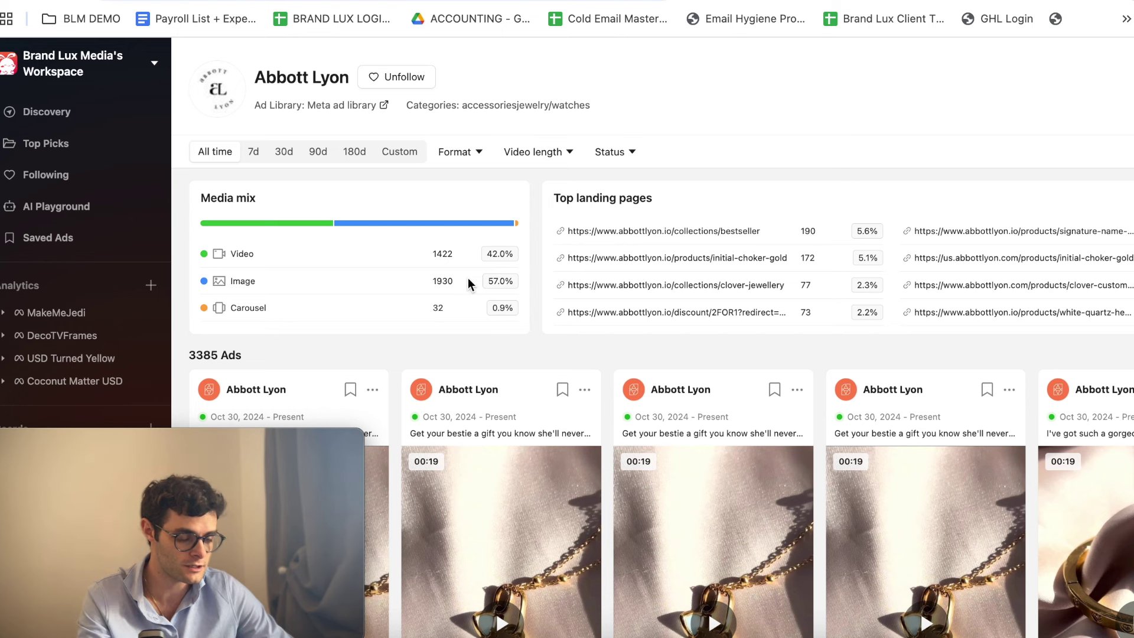
Filter Abbott Lyon's Atria ads to Format Image and Status Active, leaving 1568 ads
scroll(471, 284, down, 2)
scroll(355, 224, up, 2)
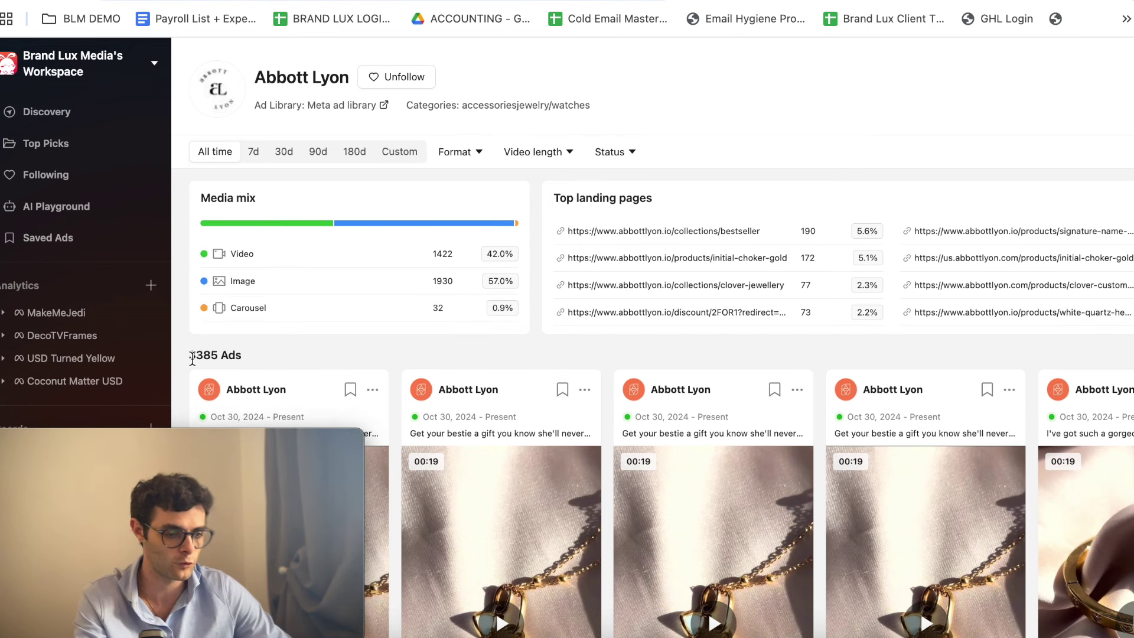
scroll(632, 413, down, 1)
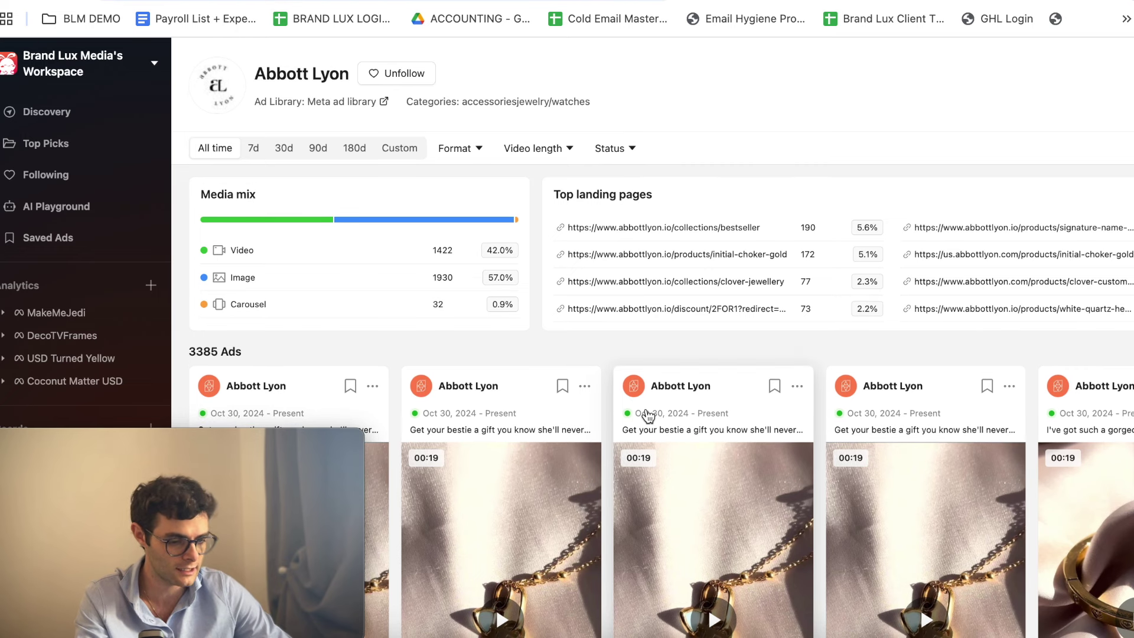
click(464, 152)
click(444, 187)
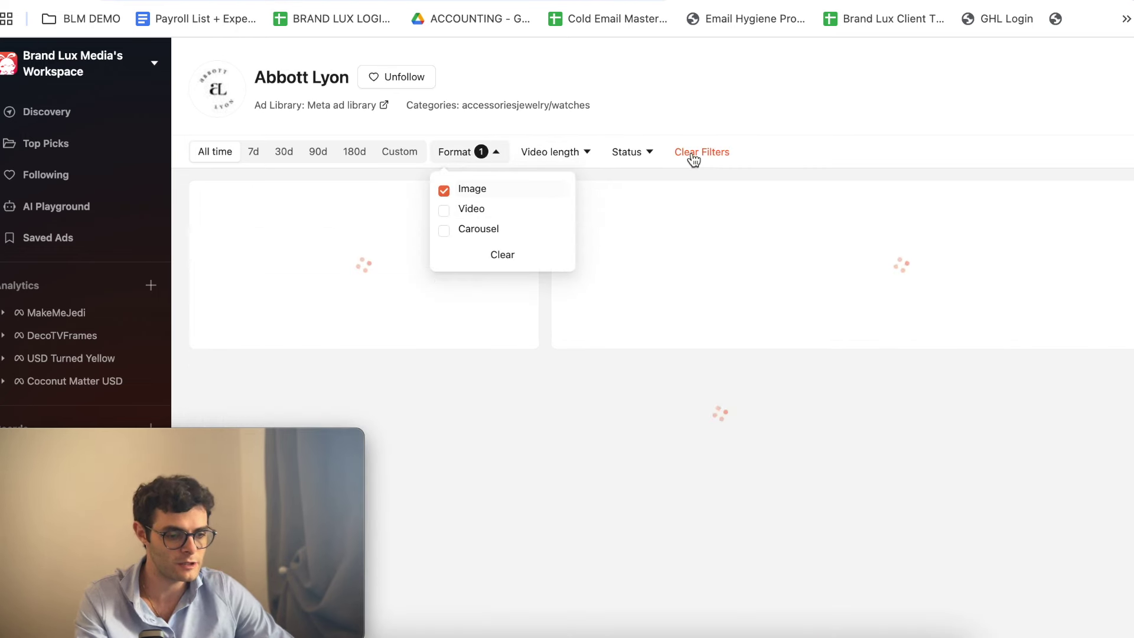
click(647, 155)
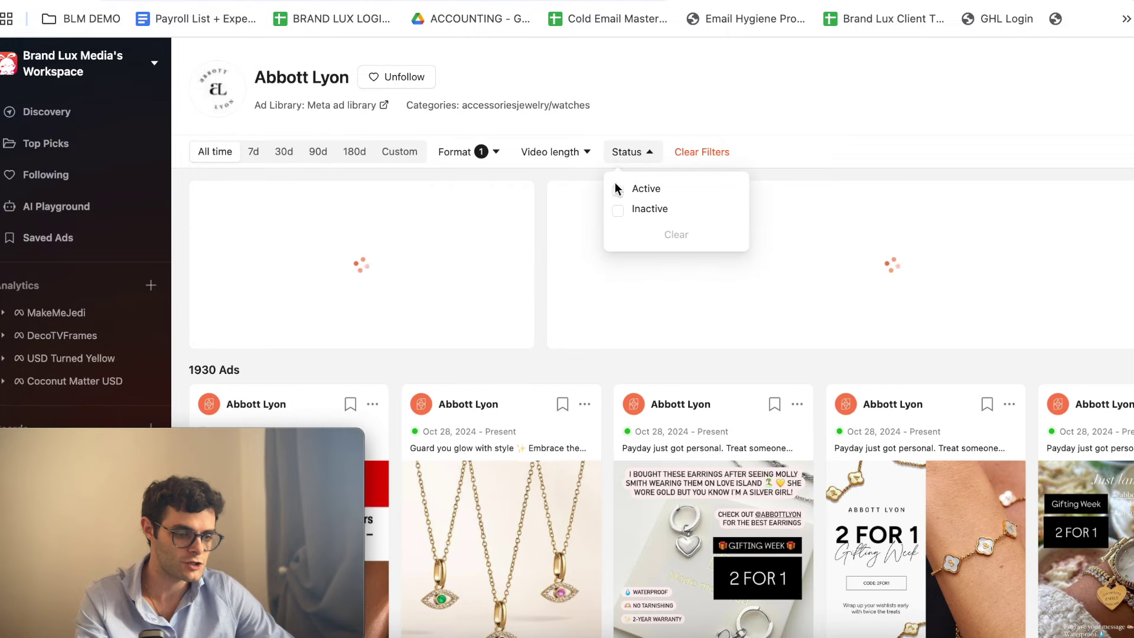
click(617, 191)
click(850, 73)
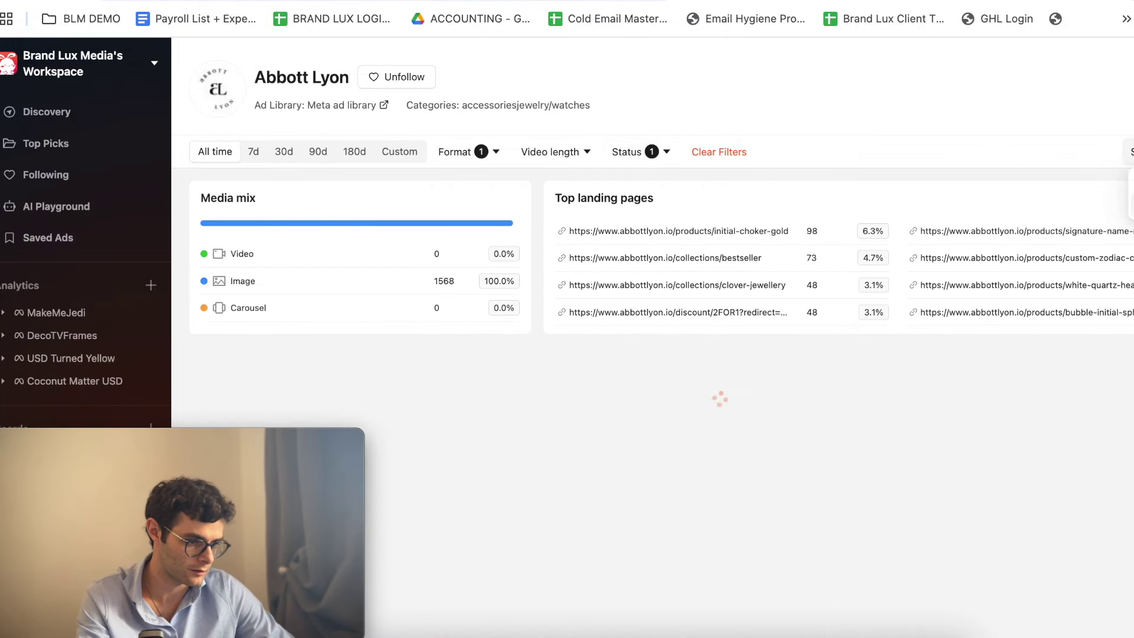
mouse_move(854, 284)
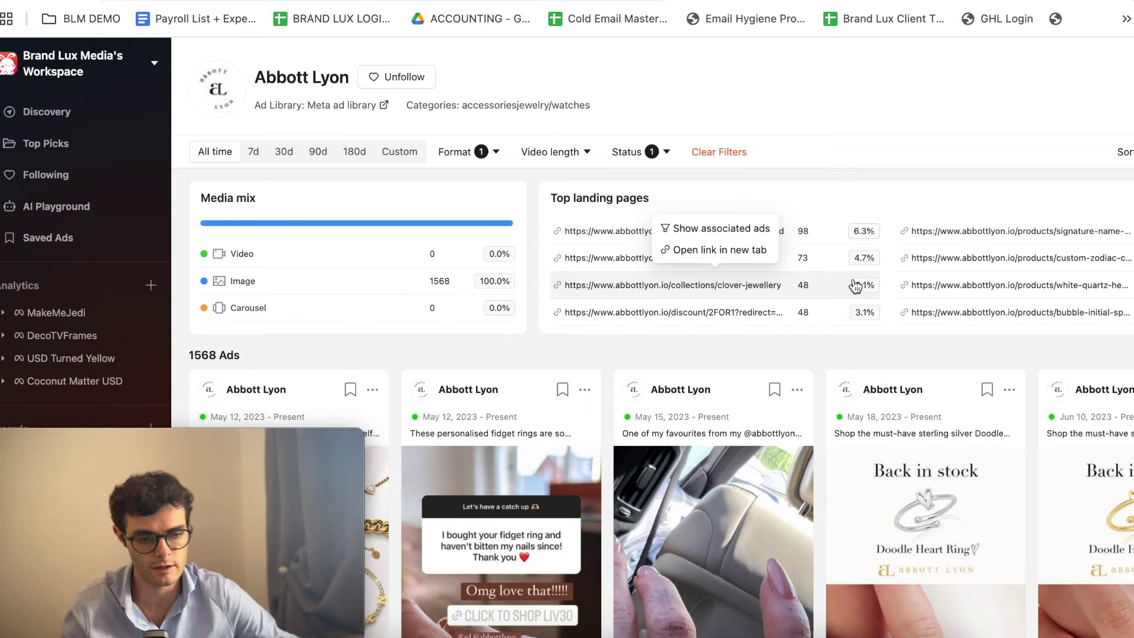
Scroll through Abbott Lyon's active image ads in Atria
scroll(701, 441, down, 3)
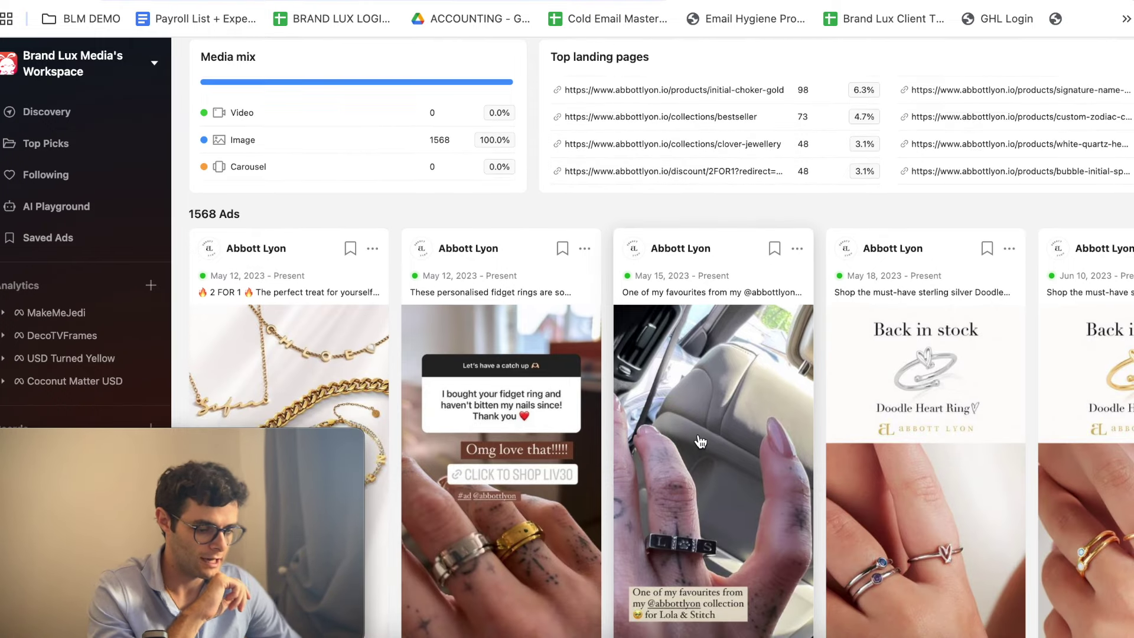
scroll(700, 442, down, 10)
scroll(643, 459, down, 20)
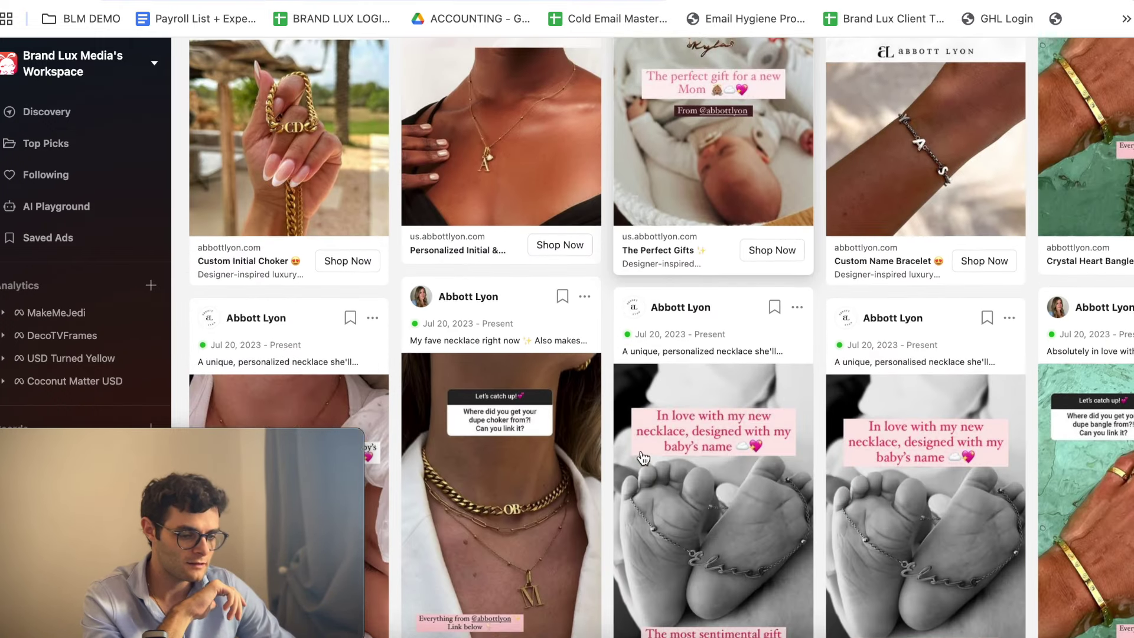
scroll(1043, 271, up, 4)
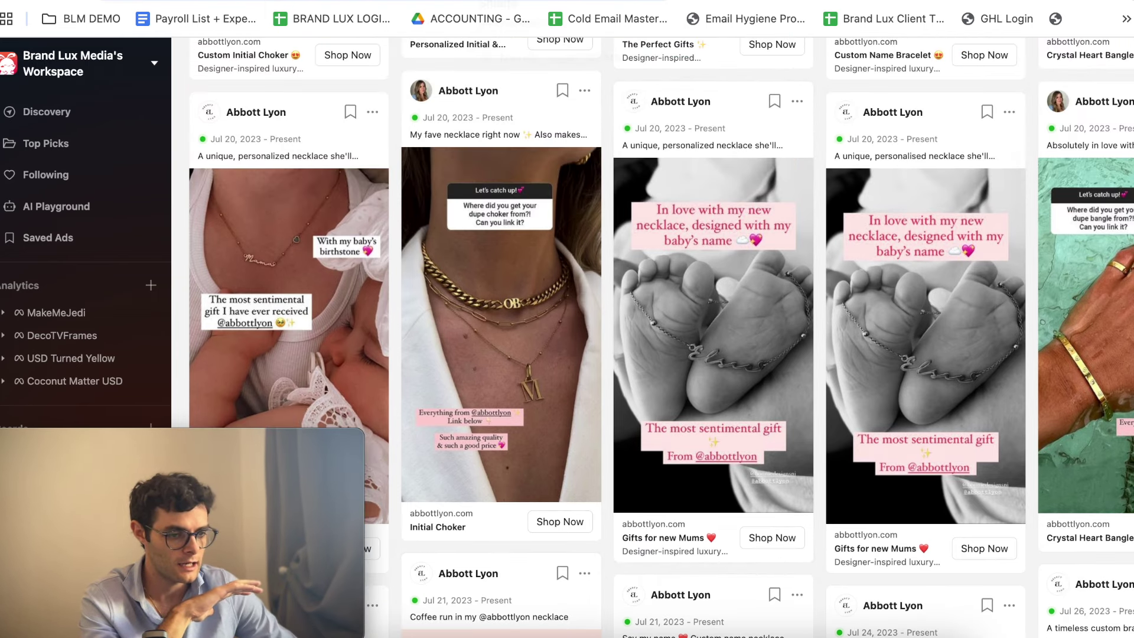
Compare the POV concept's inspo links in J4 with more Atria ads, ending on Creative Concepts
key(ctrl+Tab)
click(754, 222)
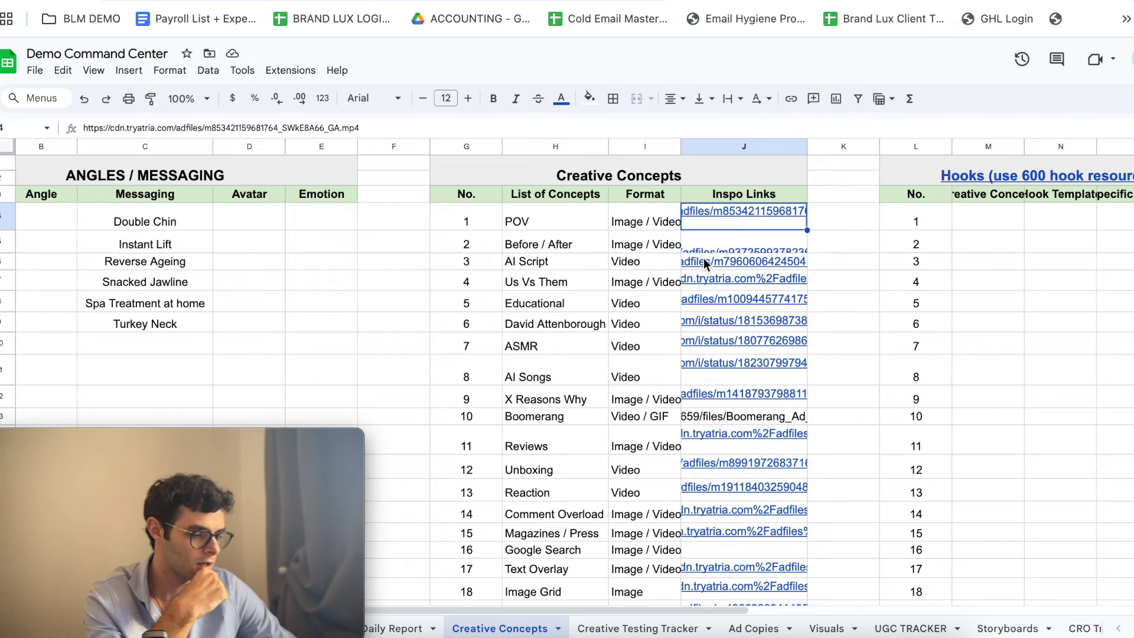
click(1052, 1)
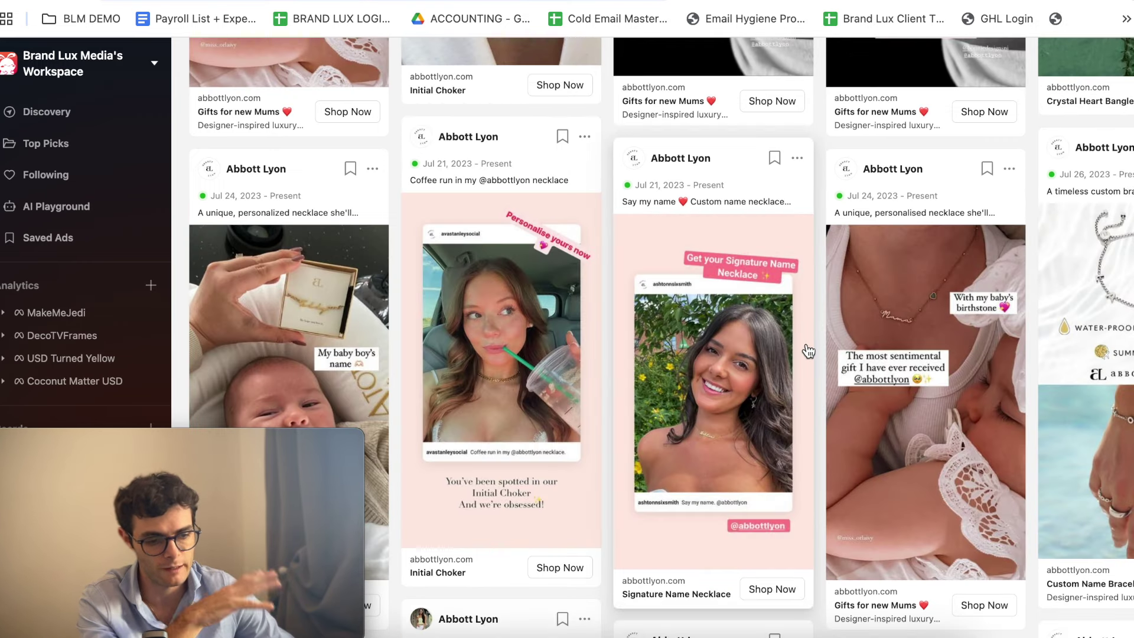
scroll(803, 378, down, 8)
scroll(804, 408, down, 10)
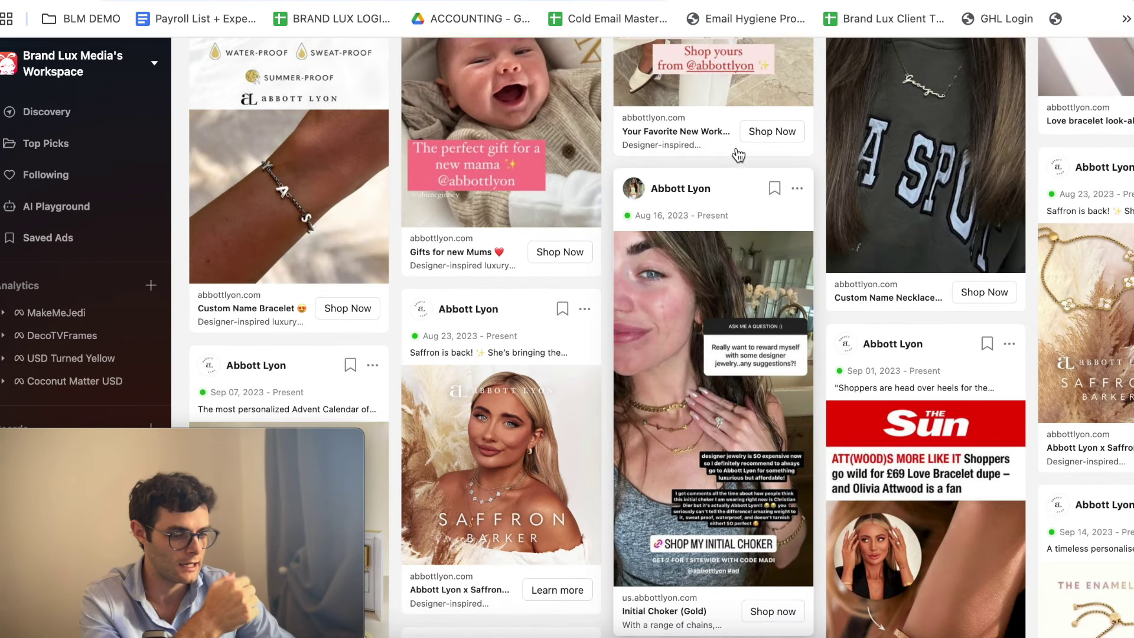
key(ctrl+shift+Tab)
Highlight ranges of the creative concepts column while scrolling the Creative Concepts sheet
scroll(616, 379, down, 8)
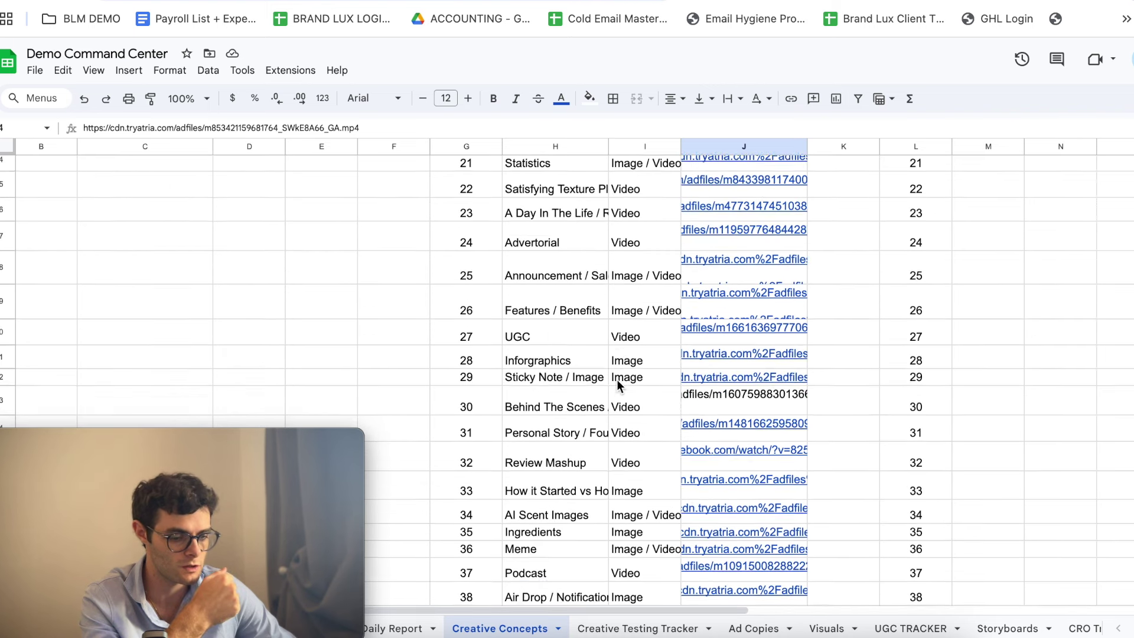
drag(556, 456, 559, 158)
scroll(560, 247, down, 3)
drag(580, 455, 596, 157)
scroll(594, 303, up, 10)
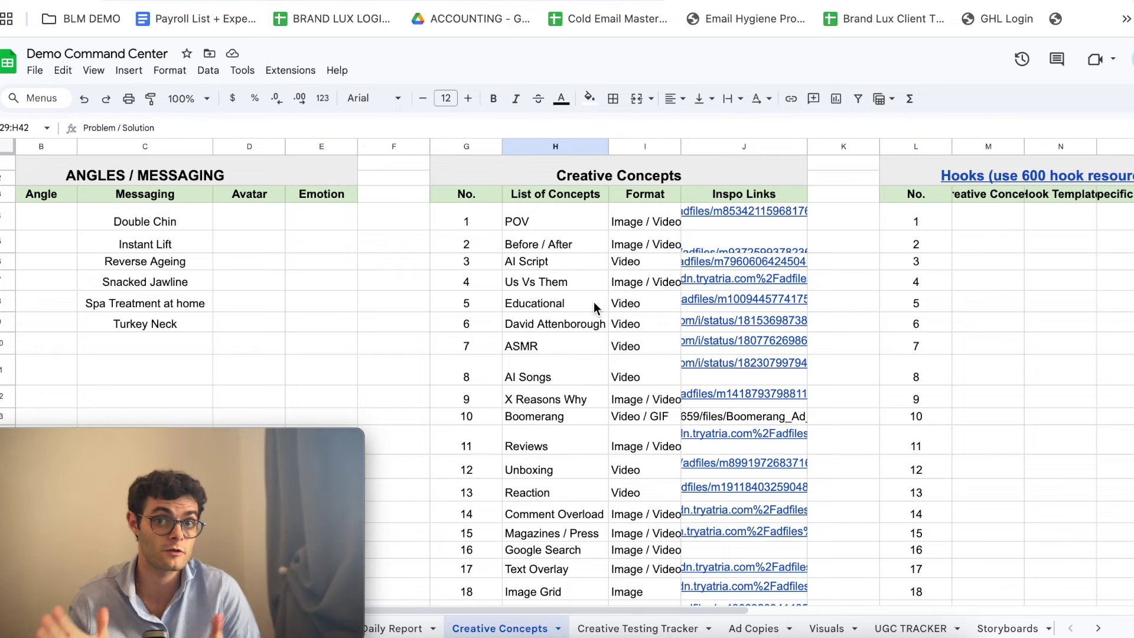
Select the Double Chin messaging entry, the AI Songs concept and Turkey Neck's Avatar cell
click(135, 224)
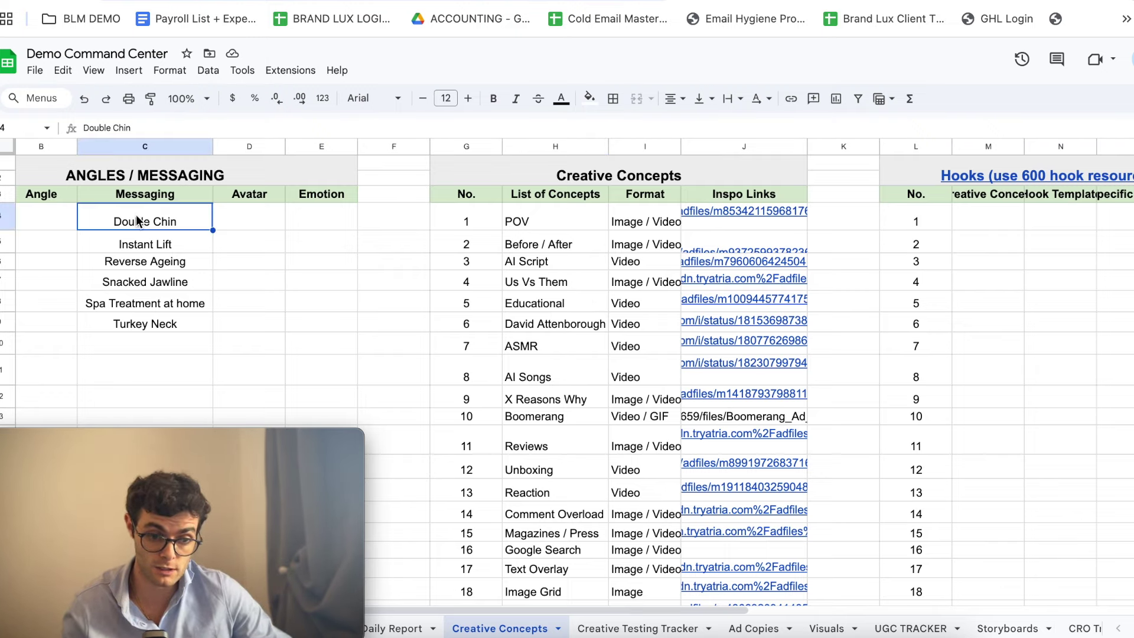
click(533, 371)
scroll(533, 371, down, 1)
scroll(533, 371, down, 5)
scroll(533, 371, up, 6)
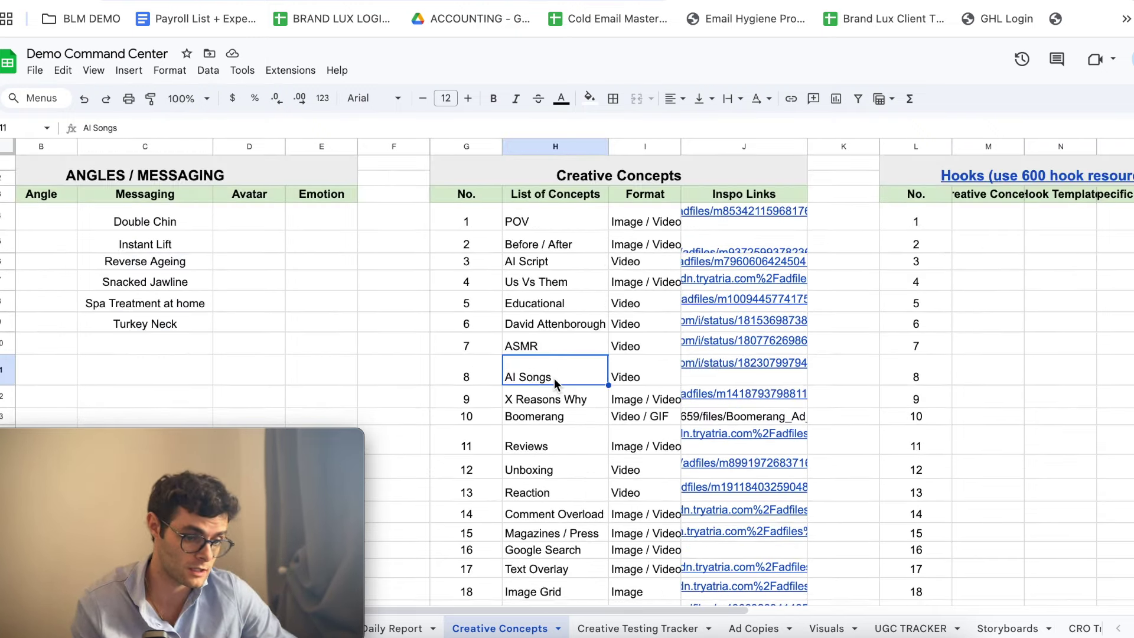
click(144, 215)
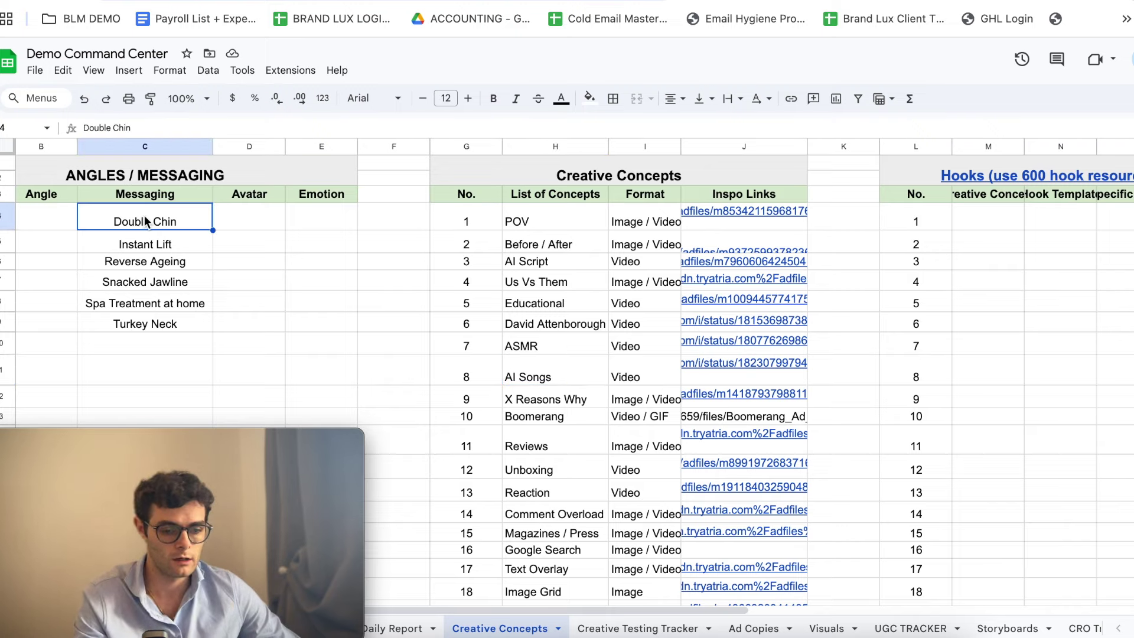
click(249, 323)
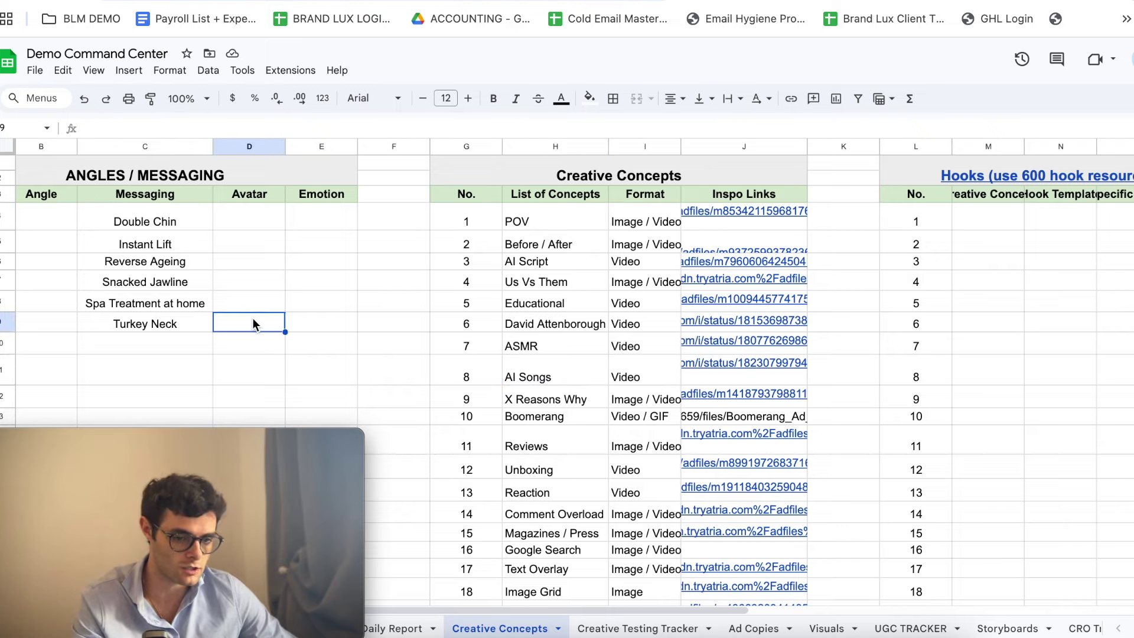
click(126, 217)
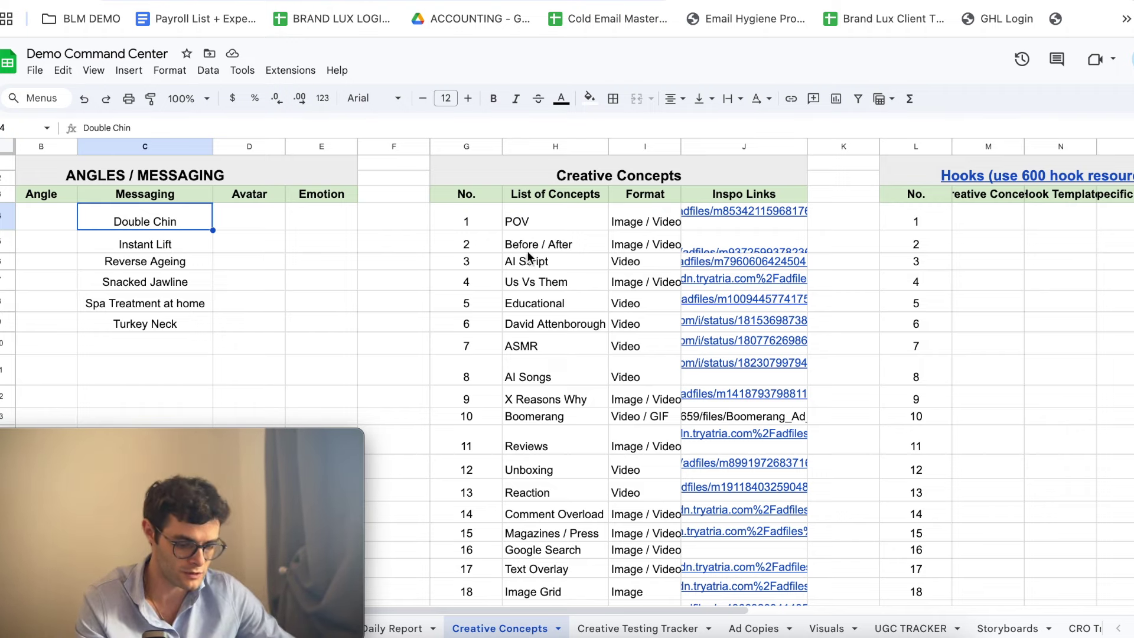
Add the POV, Us Vs Them, ASMR and AI Songs concepts to the Double Chin selection
ctrl+click(543, 218)
ctrl+click(557, 285)
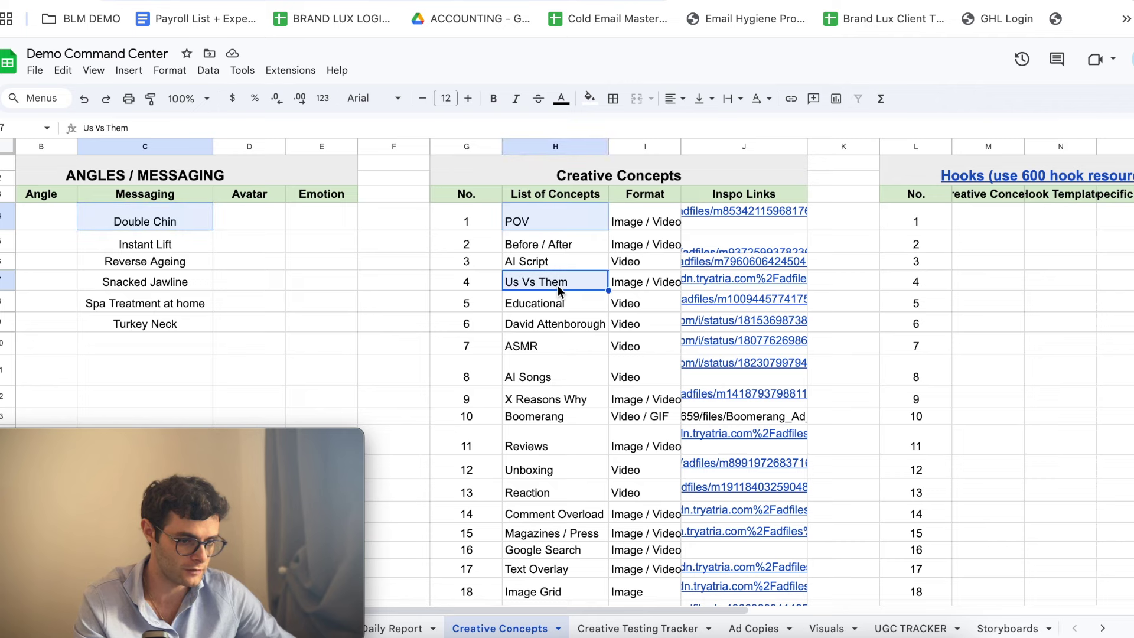
ctrl+click(545, 346)
ctrl+click(557, 377)
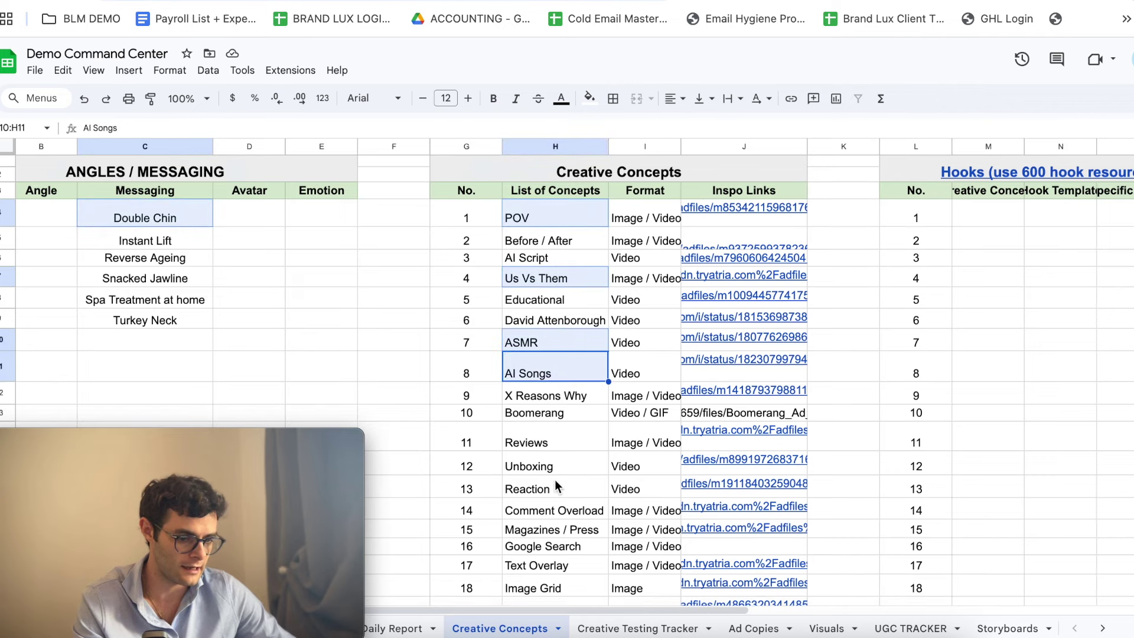
Highlight more concepts and the first Hooks concept slot, then go to the 600+ Video Ad Hook Ideas page
scroll(555, 479, down, 3)
drag(559, 334, 572, 556)
scroll(562, 480, up, 3)
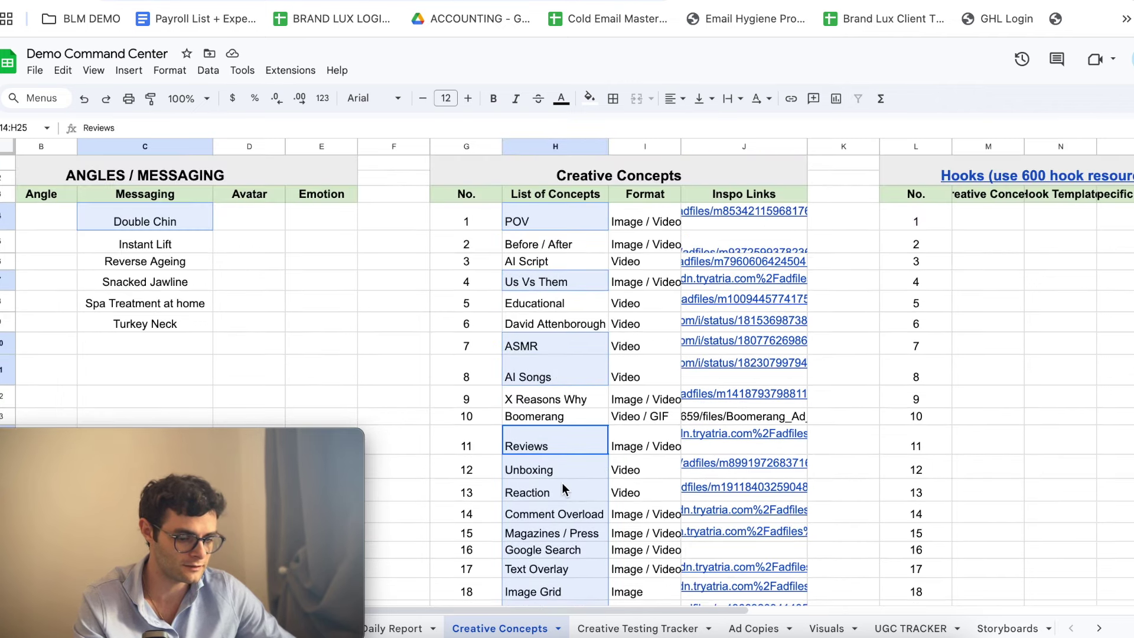
click(1071, 311)
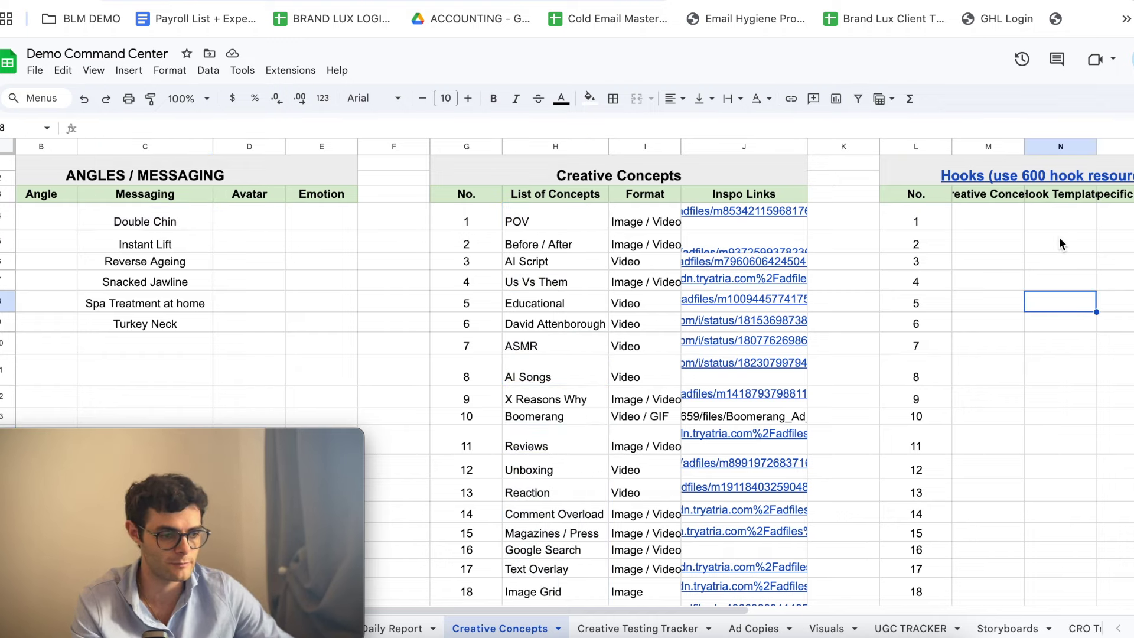
click(970, 219)
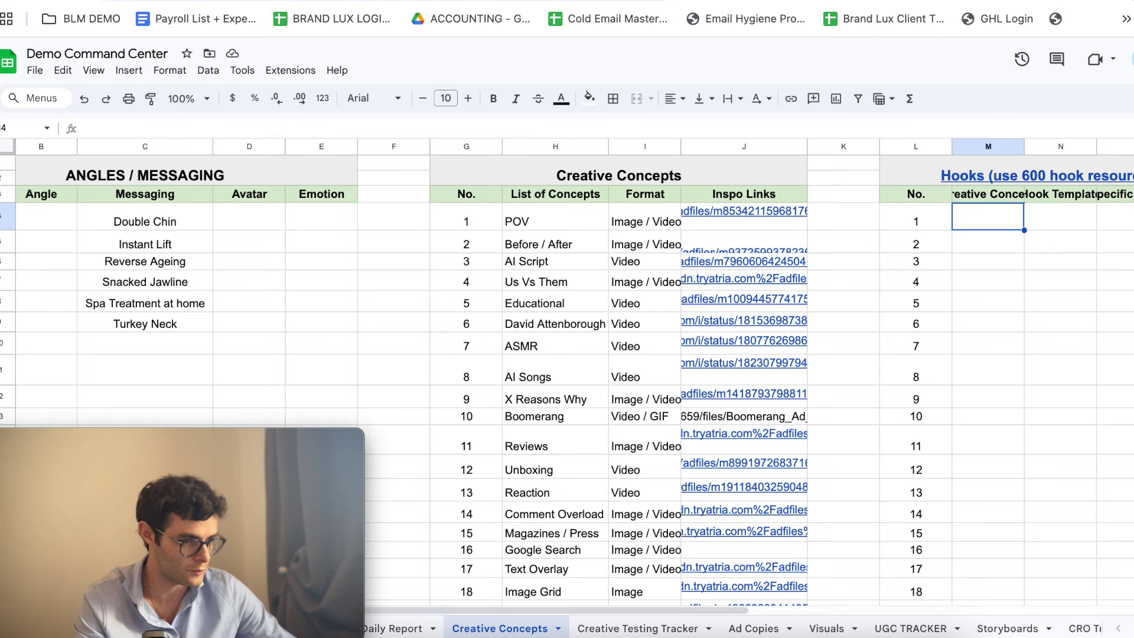
click(969, 2)
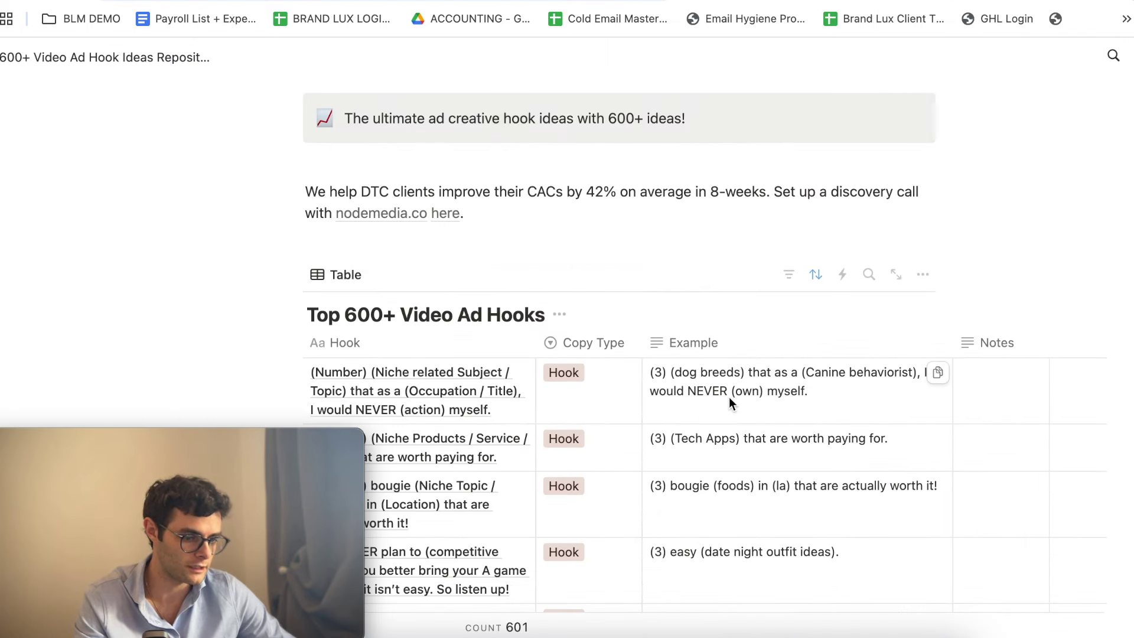
scroll(729, 397, down, 1)
scroll(730, 398, down, 3)
scroll(730, 398, up, 1)
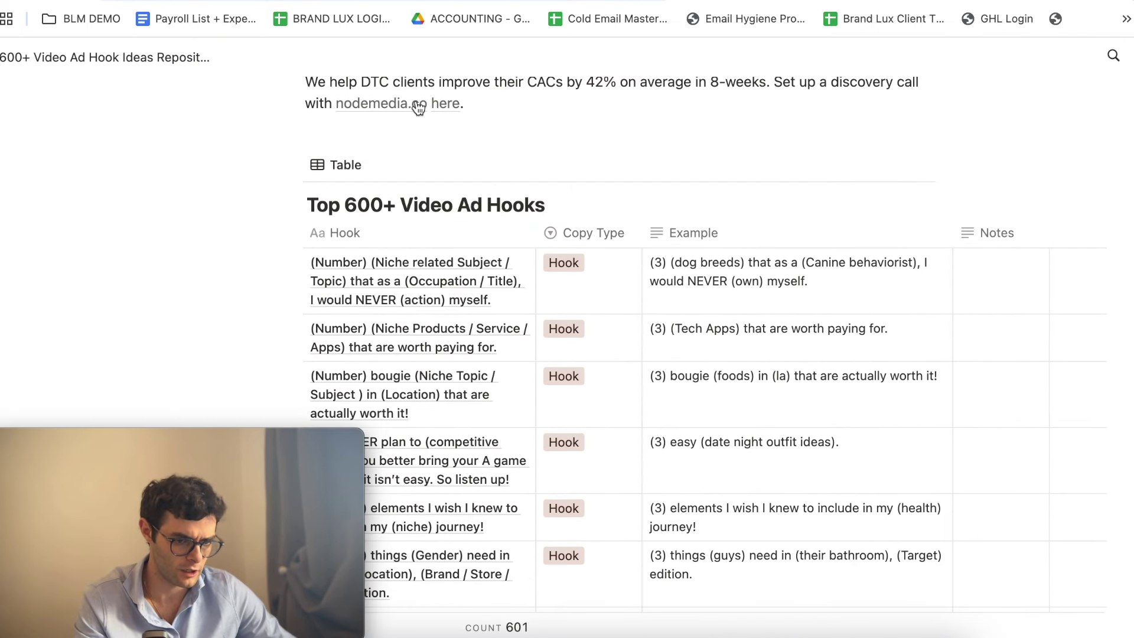
scroll(424, 325, down, 1)
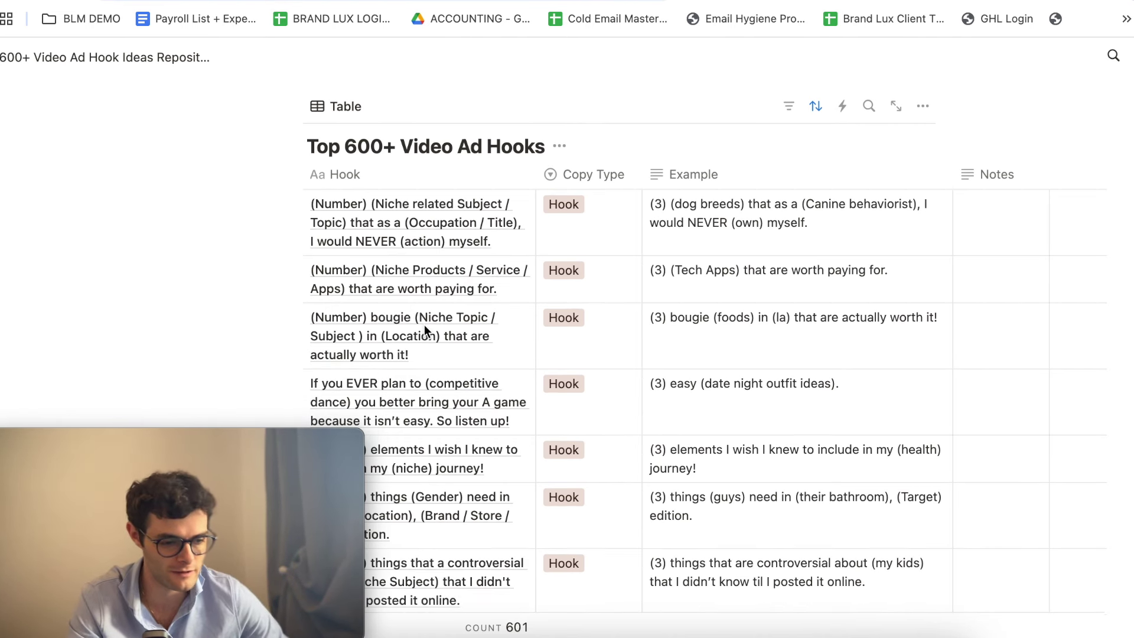
scroll(429, 325, down, 1)
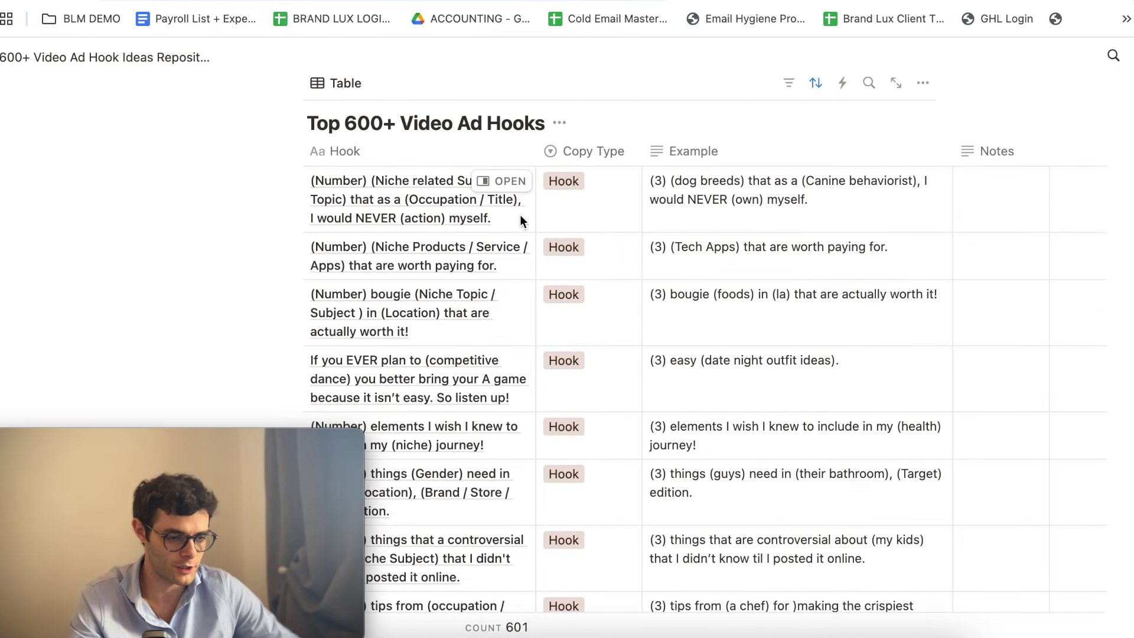
scroll(569, 232, down, 2)
scroll(590, 246, up, 1)
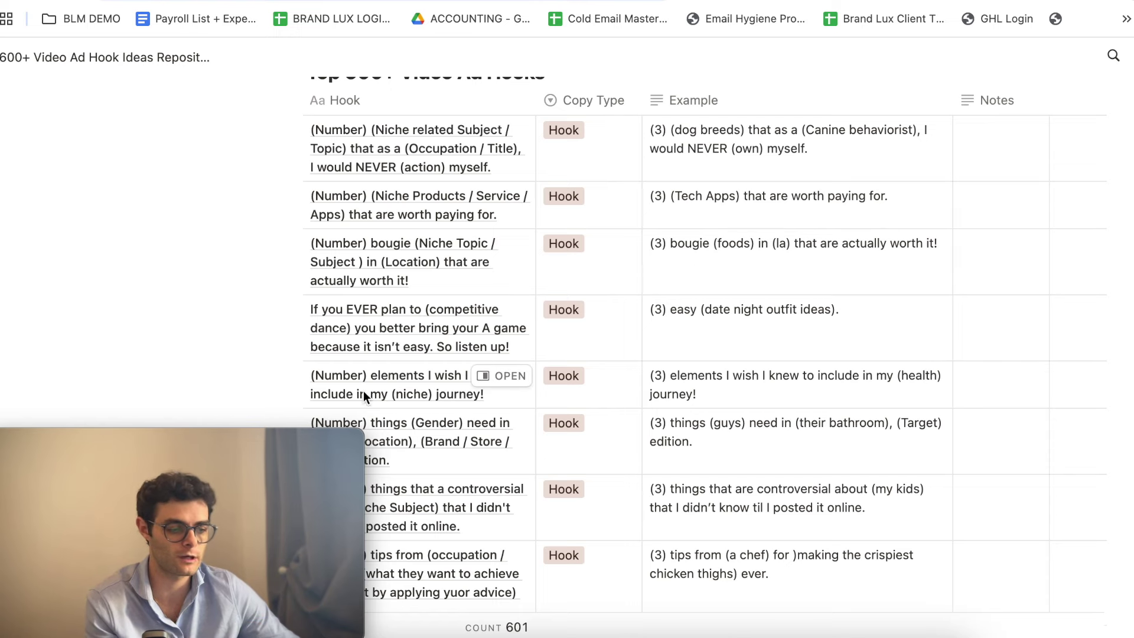
scroll(620, 502, down, 15)
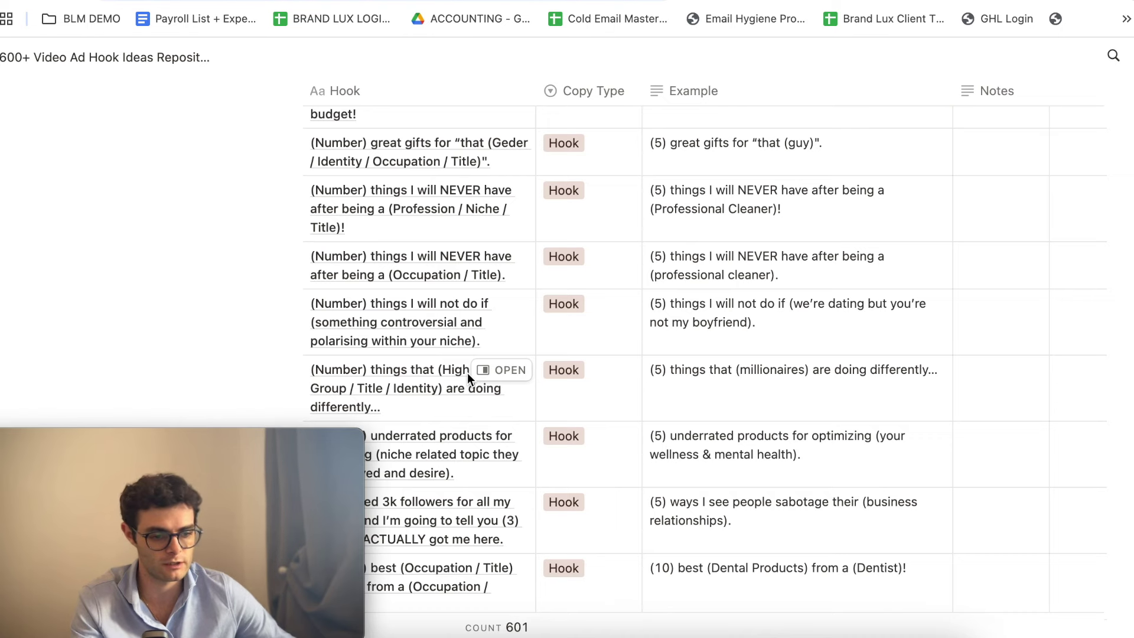
scroll(467, 374, down, 5)
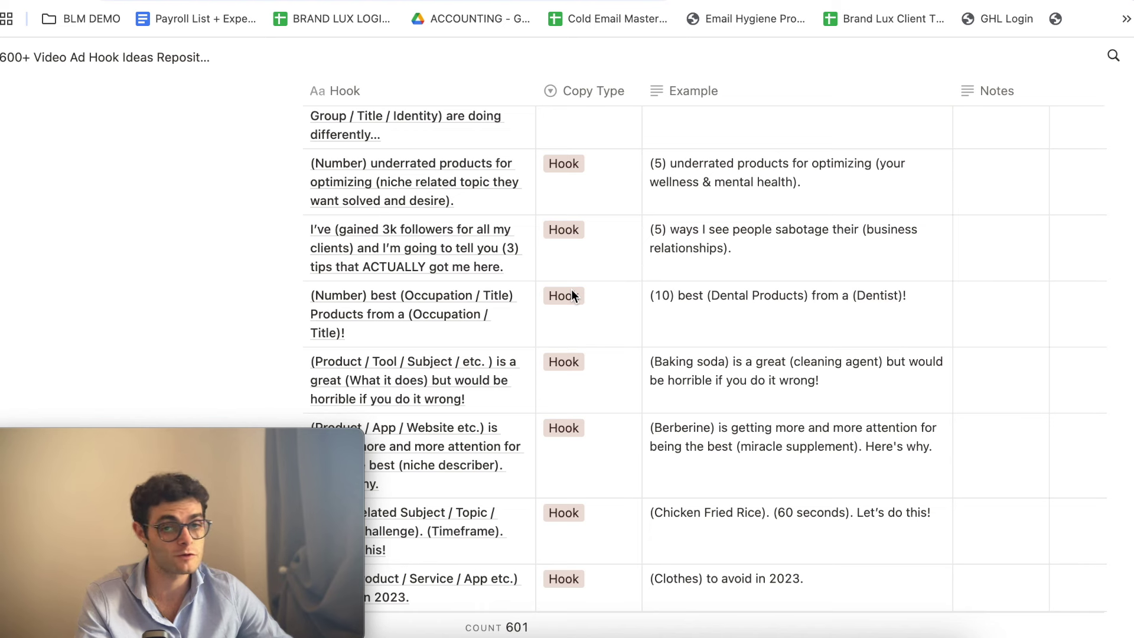
scroll(572, 289, up, 10)
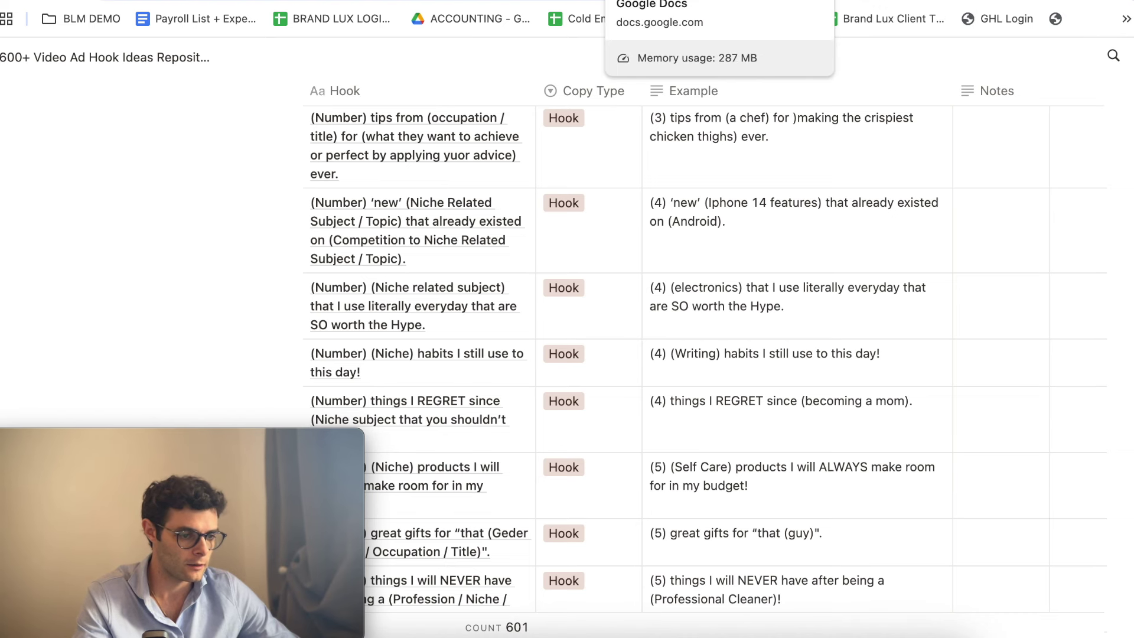
click(768, 1)
Select Double Chin with POV, David Attenborough, AI Songs, Reaction, Magazines / Press and hook slots 1–11
click(541, 2)
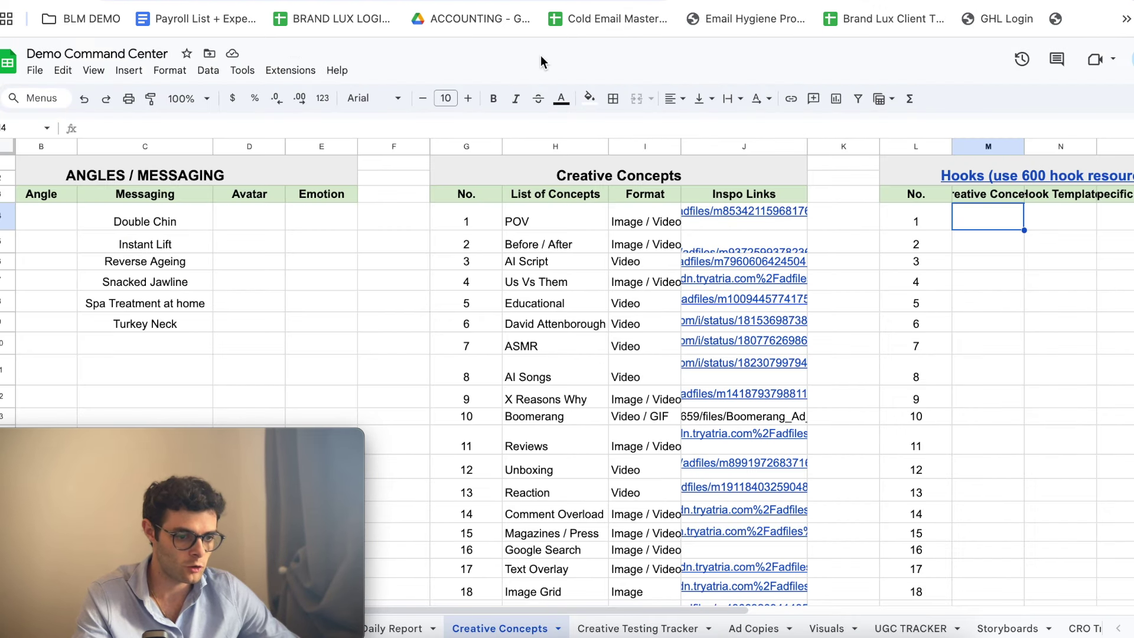
click(140, 221)
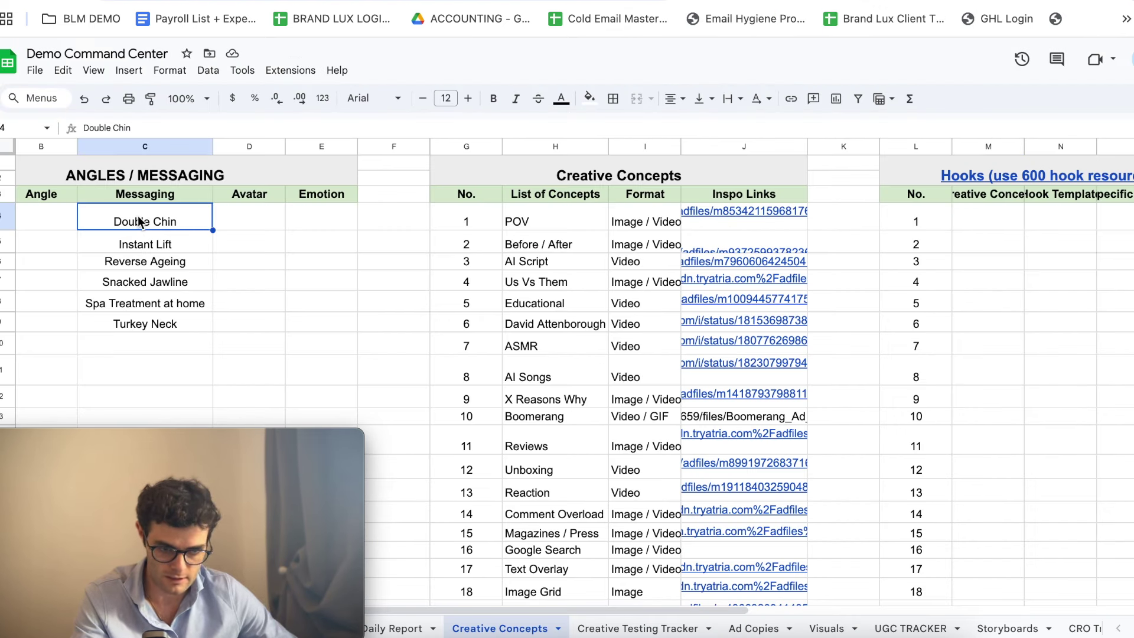
click(533, 216)
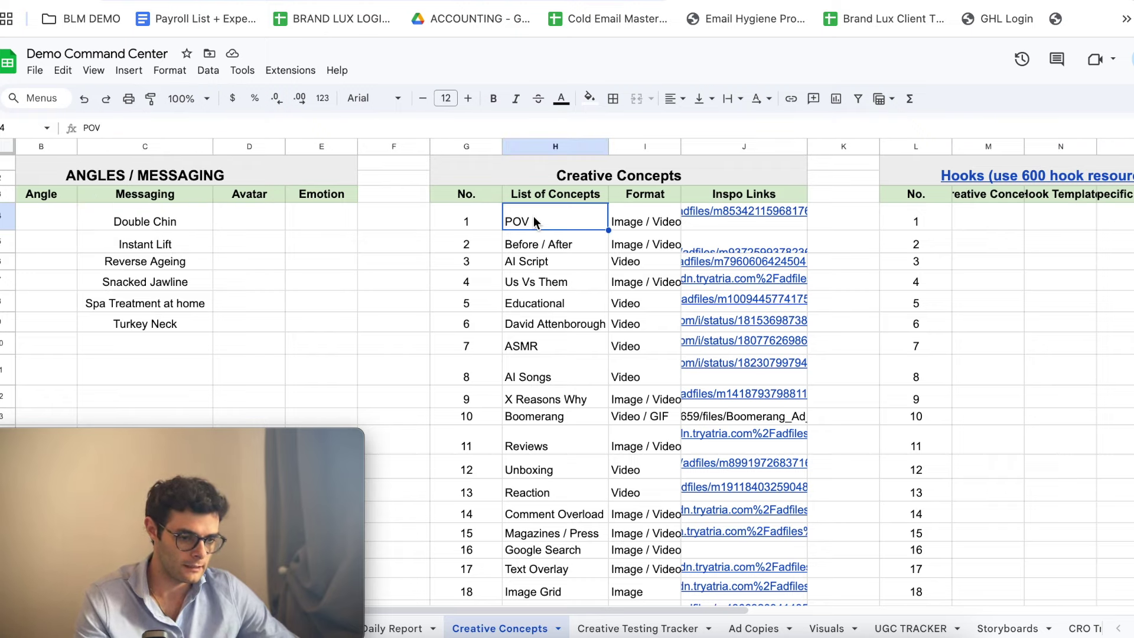
ctrl+click(555, 323)
ctrl+click(157, 218)
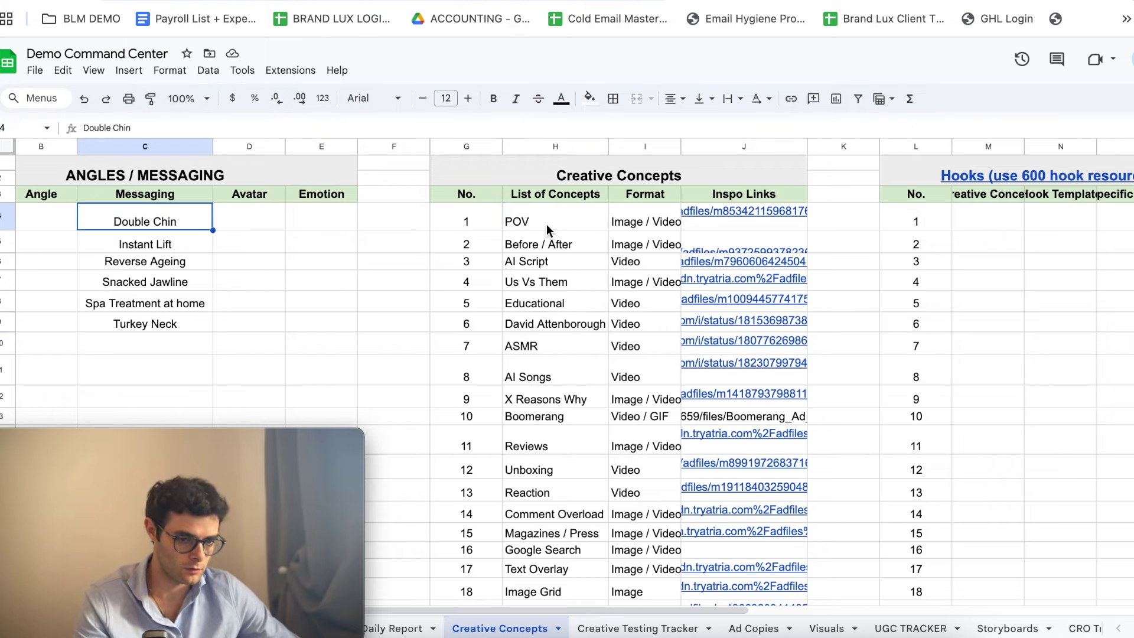
ctrl+click(526, 376)
ctrl+click(532, 493)
ctrl+click(555, 533)
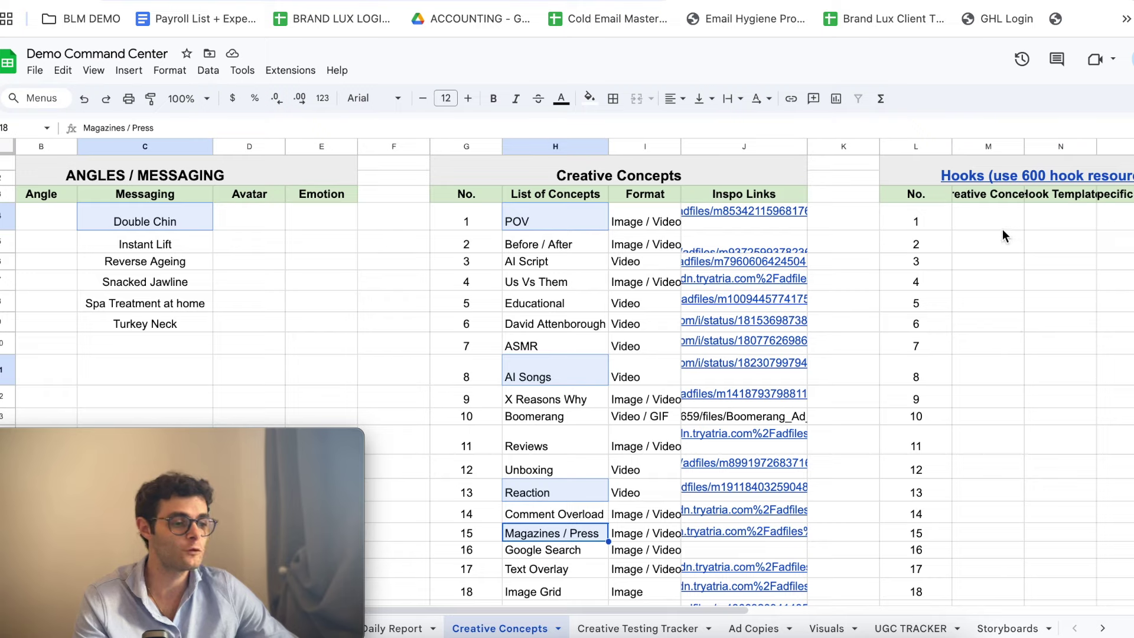
ctrl+drag(1002, 235, 1030, 456)
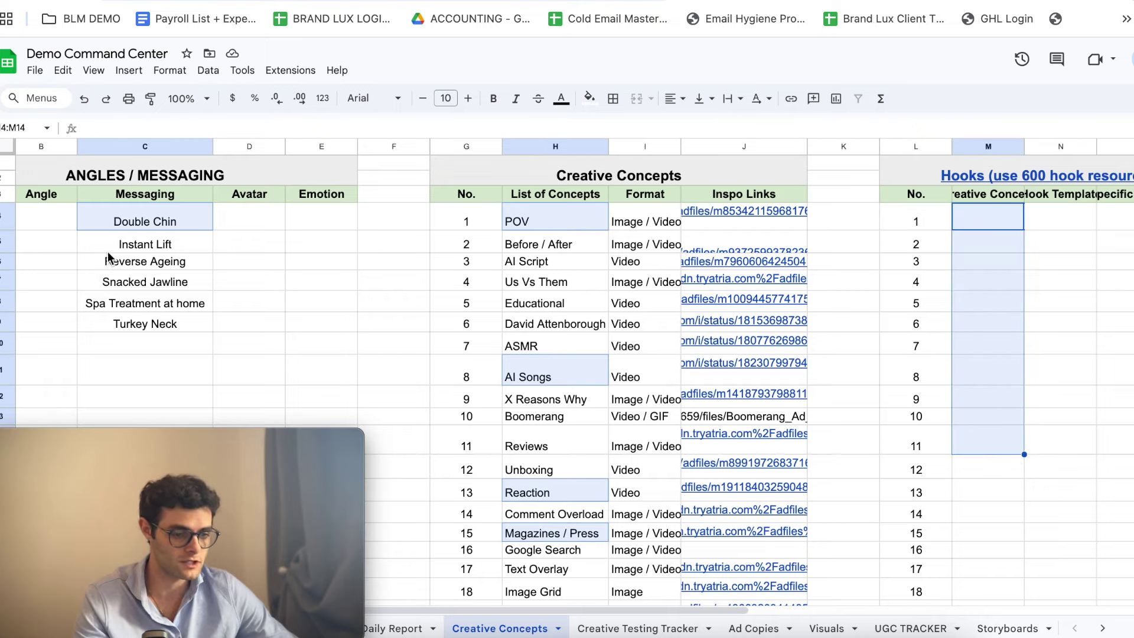
Reselect just the Double Chin angle paired with the POV concept and the first hook slot
click(142, 242)
click(161, 222)
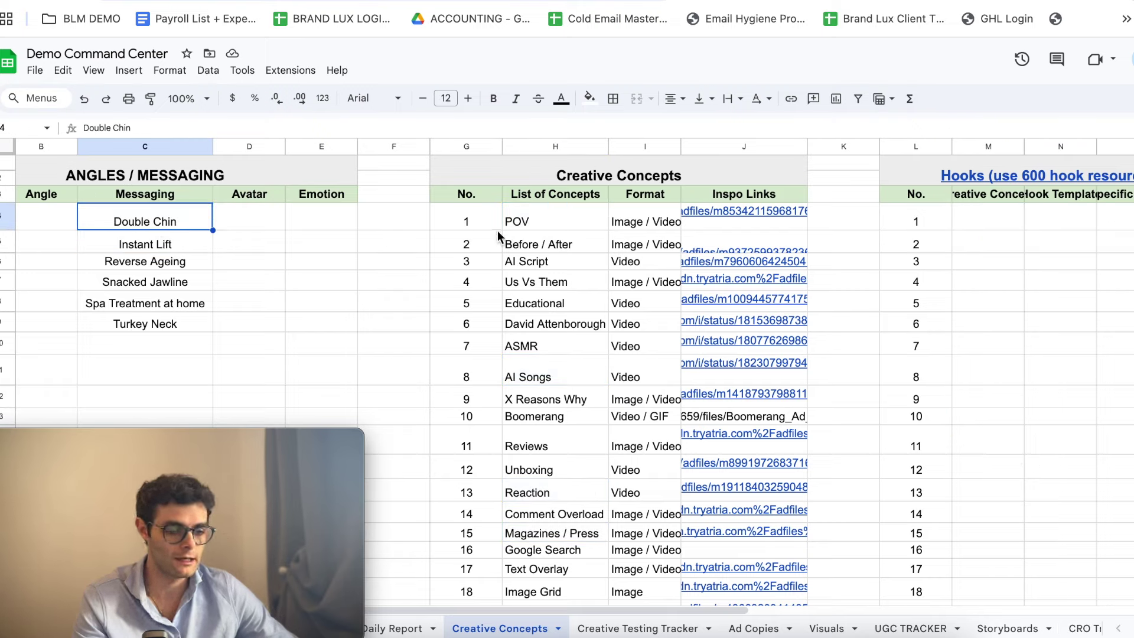
ctrl+click(518, 221)
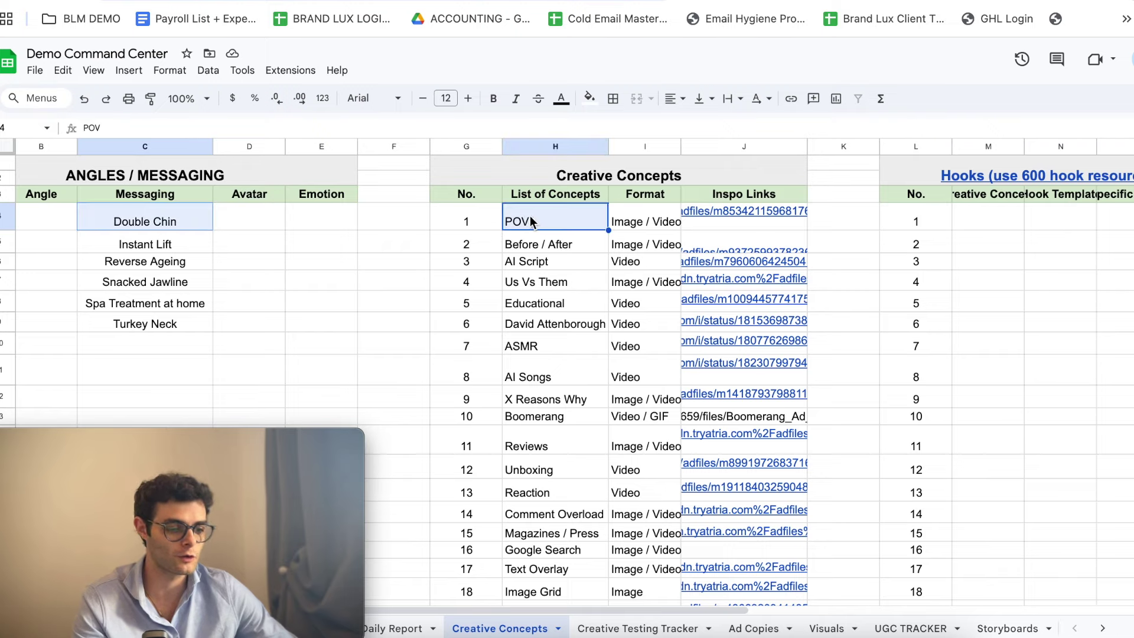
ctrl+click(997, 227)
Select Double Chin with POV, Educational, AI Songs, Boomerang, Unboxing, AI Script–Comment Overload and hook slots 1–14
click(138, 225)
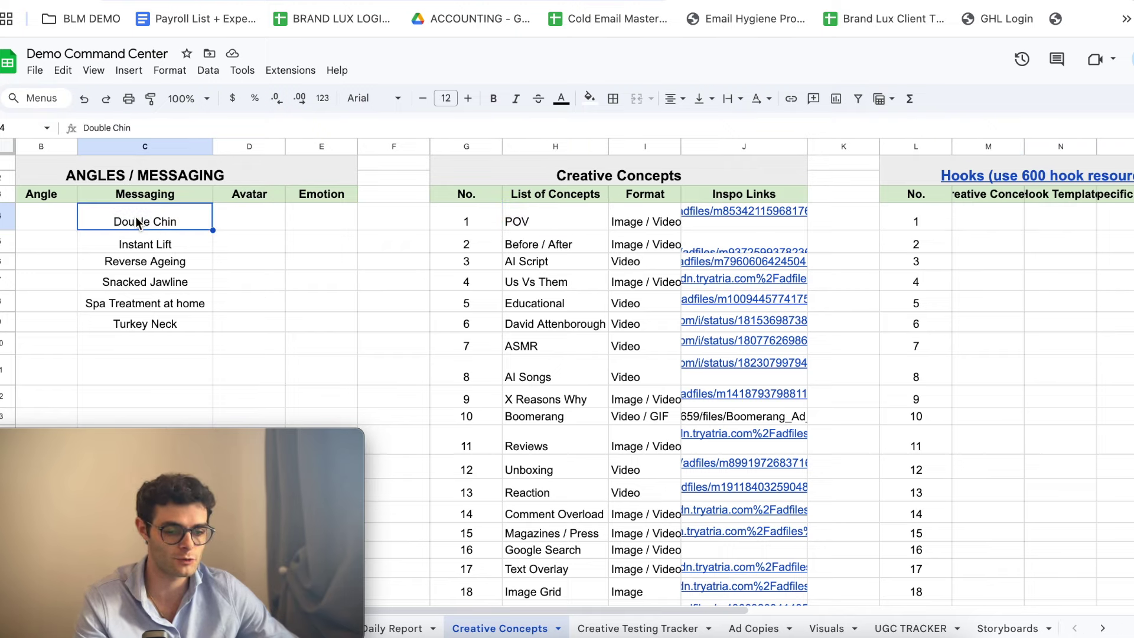
ctrl+click(564, 224)
ctrl+click(557, 307)
ctrl+click(555, 374)
ctrl+click(565, 417)
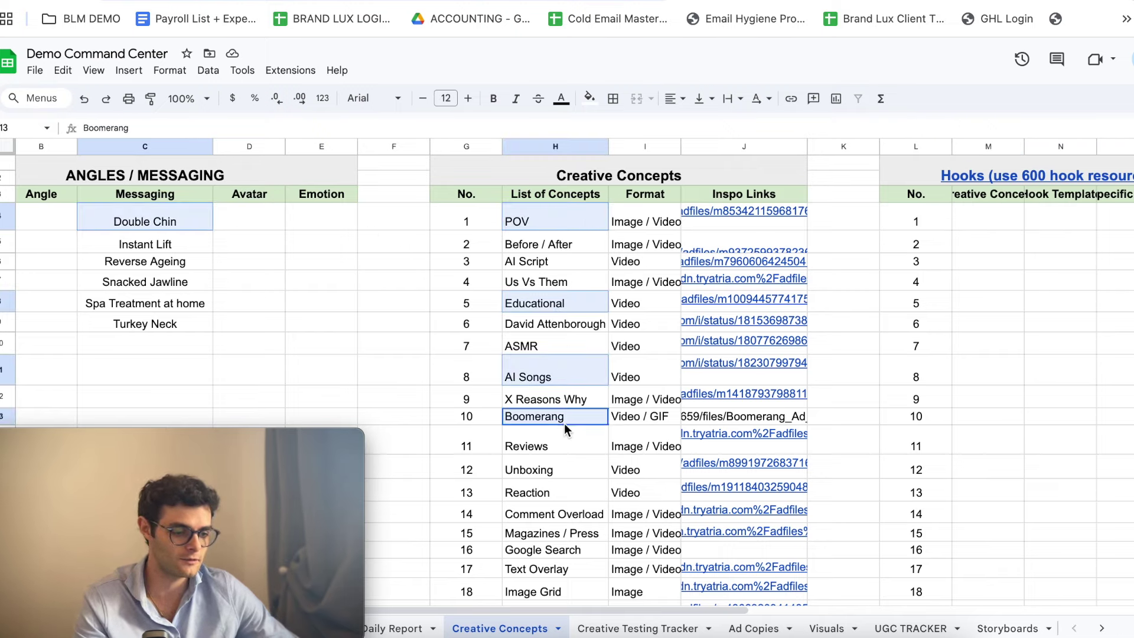
ctrl+click(561, 470)
drag(564, 516, 555, 263)
drag(994, 225, 1022, 516)
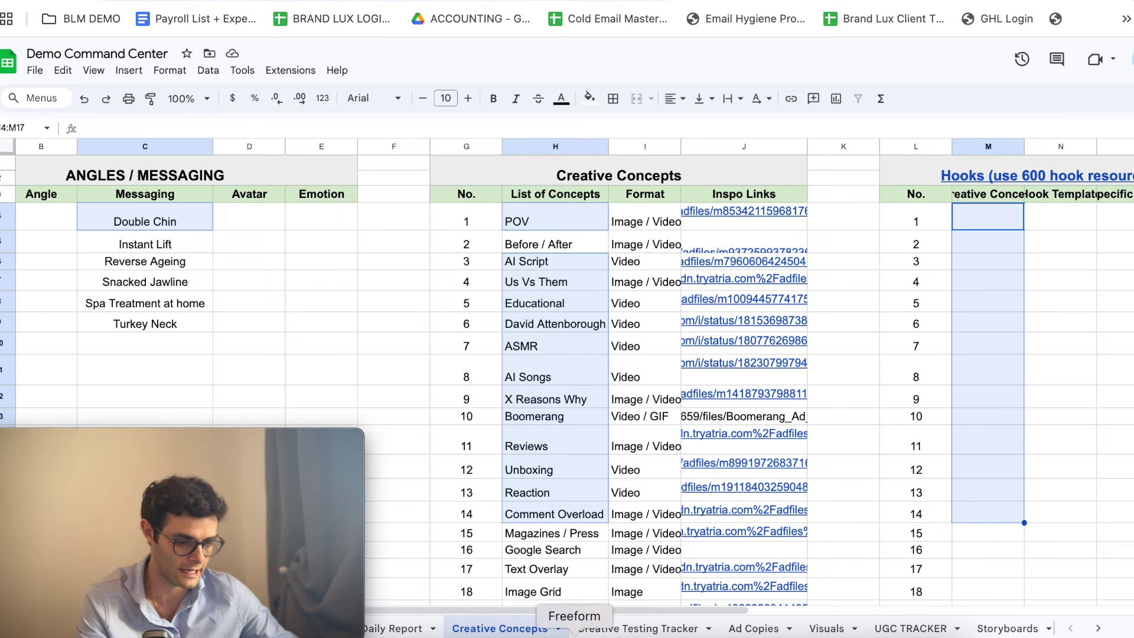
In Freeform, select the three marketing angle boxes and then the concepts table image
click(573, 632)
scroll(916, 381, up, 3)
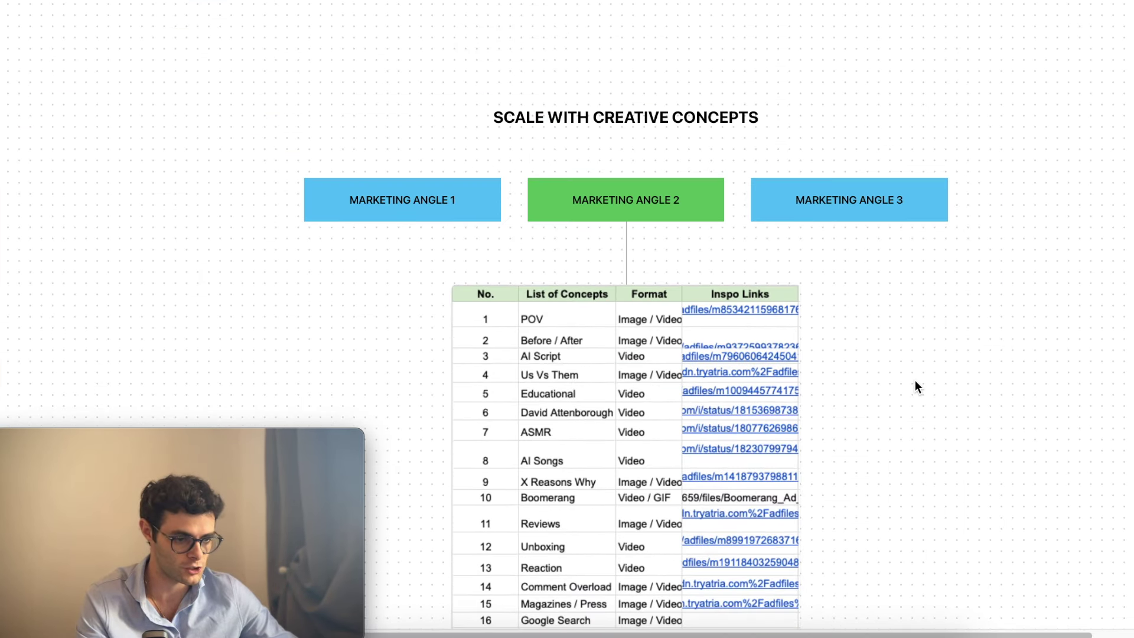
scroll(906, 396, down, 10)
scroll(905, 396, up, 10)
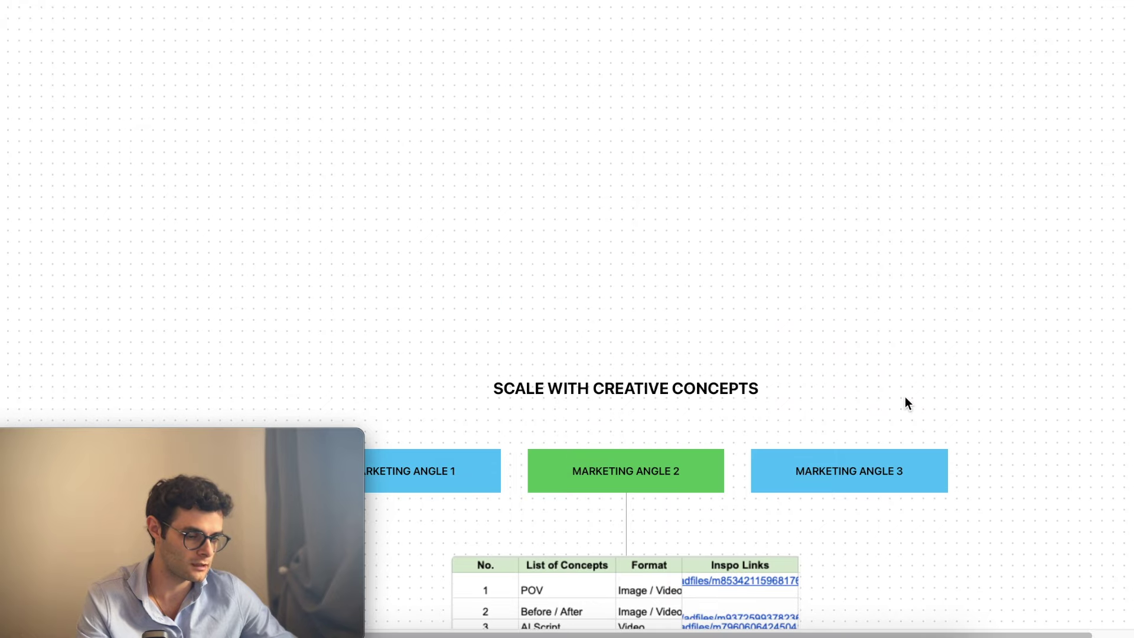
scroll(905, 396, down, 5)
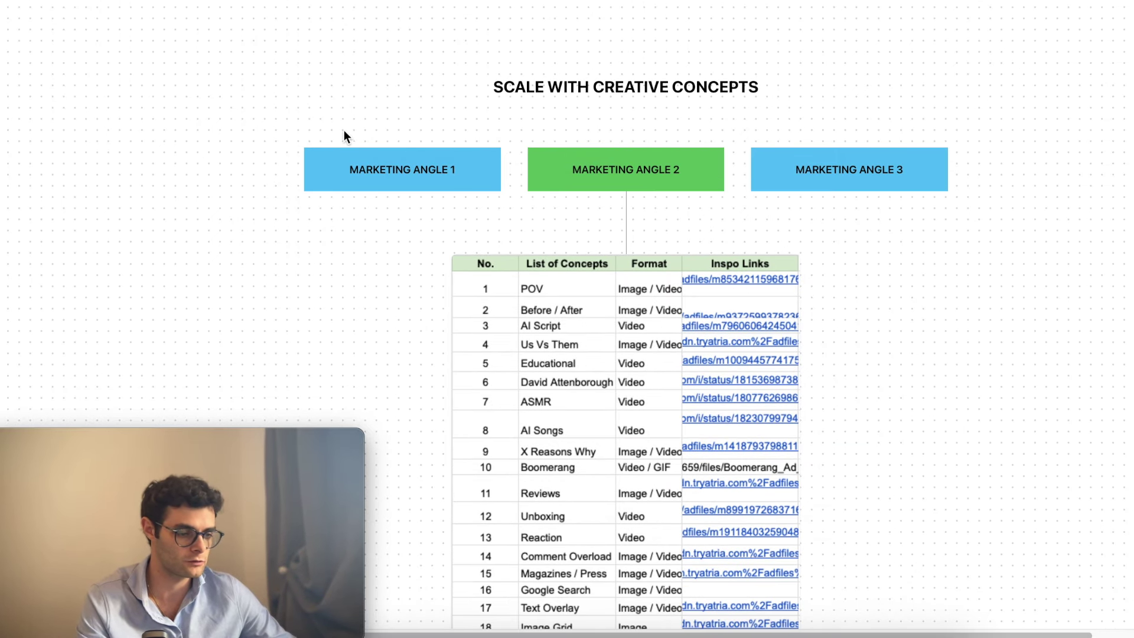
drag(163, 110, 1024, 218)
click(630, 192)
click(630, 189)
scroll(1012, 418, down, 4)
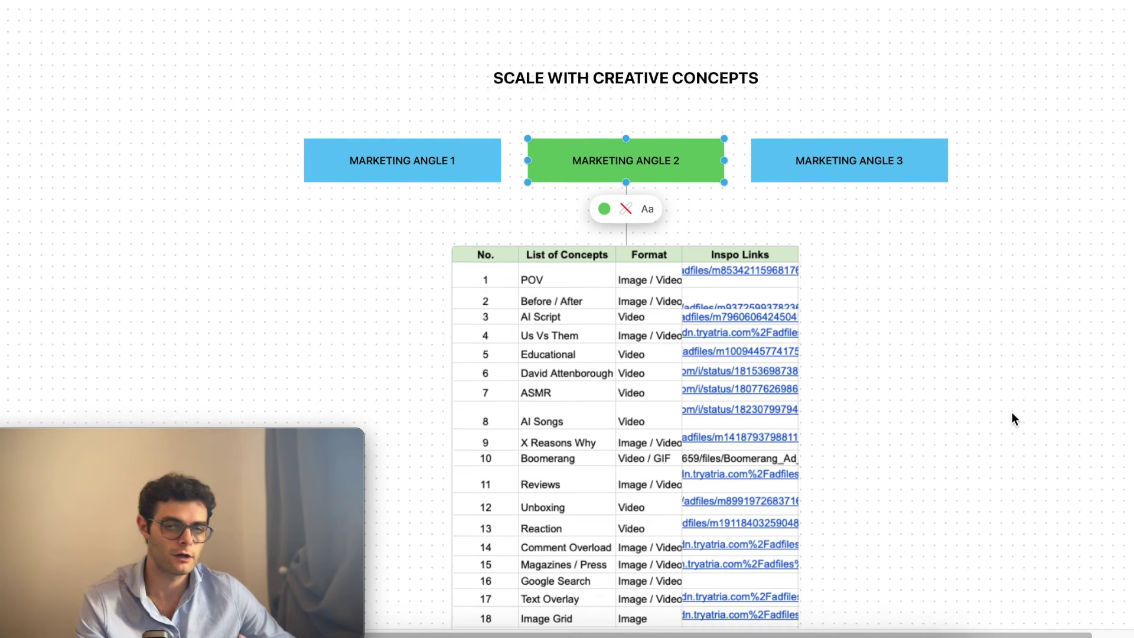
click(601, 251)
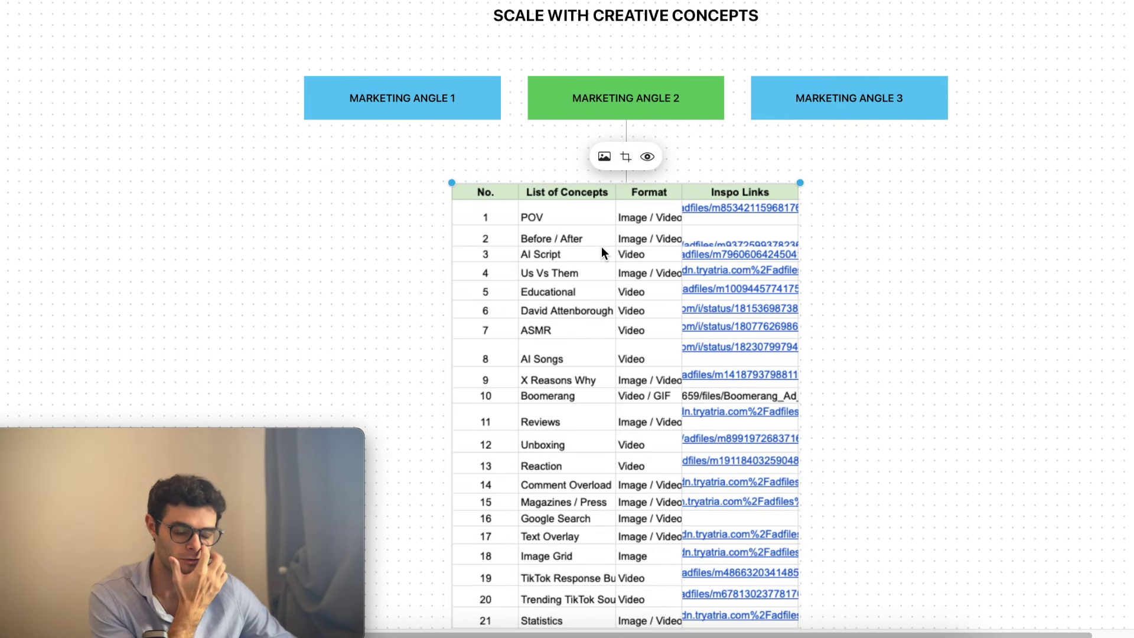
scroll(597, 341, down, 10)
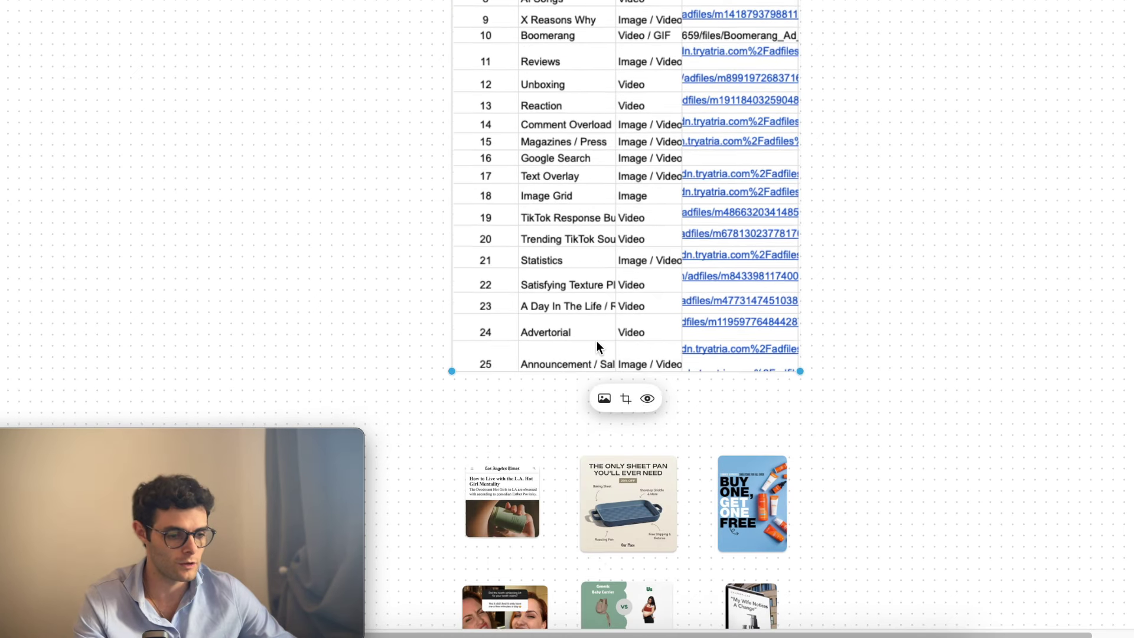
Shrink and duplicate the nine-image ad group, then return to the sheet's Creative Testing Tracker tab
drag(374, 131, 863, 585)
drag(791, 537, 604, 376)
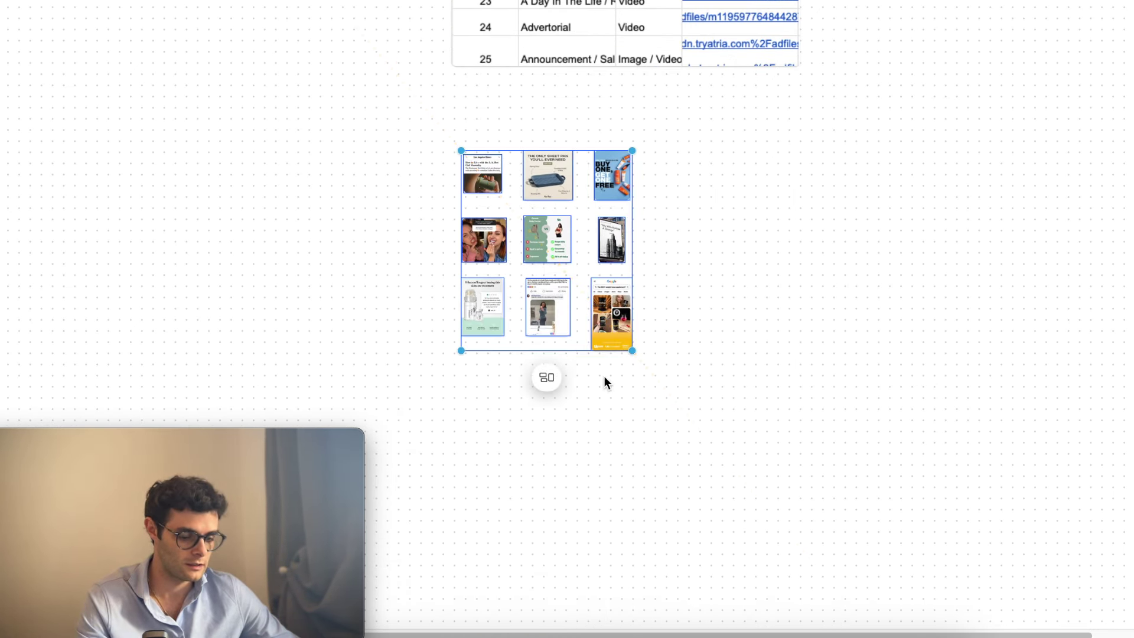
key(ctrl+d)
key(ctrl+d)
key(ctrl+d)
key(ctrl+d)
key(ctrl+d)
key(ctrl+d)
key(ctrl+d)
scroll(672, 410, up, 4)
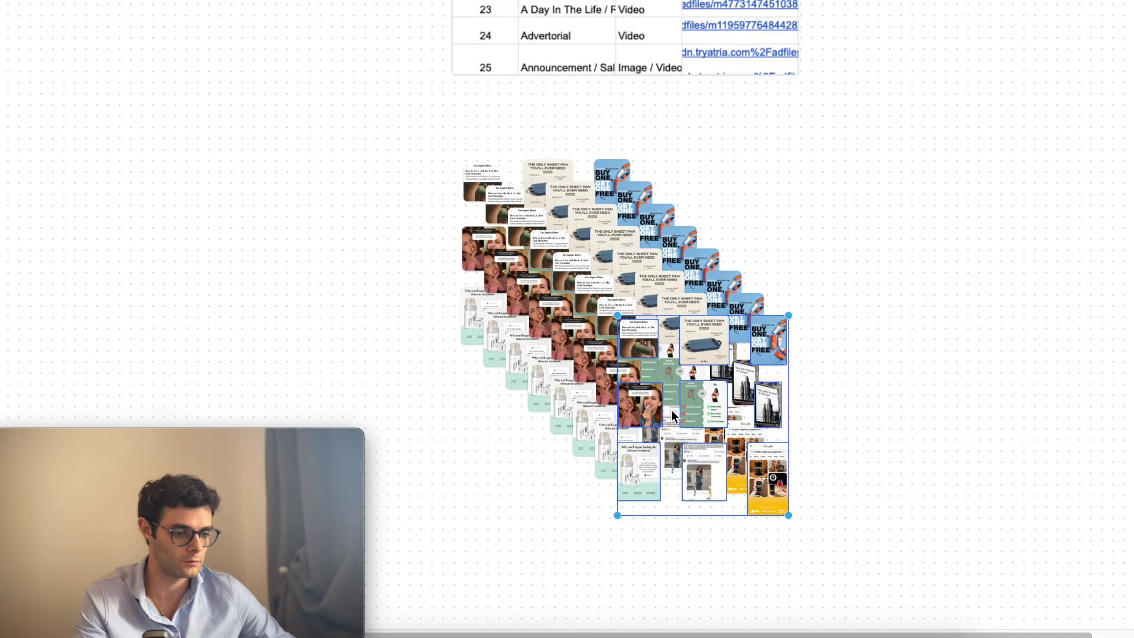
scroll(671, 411, up, 10)
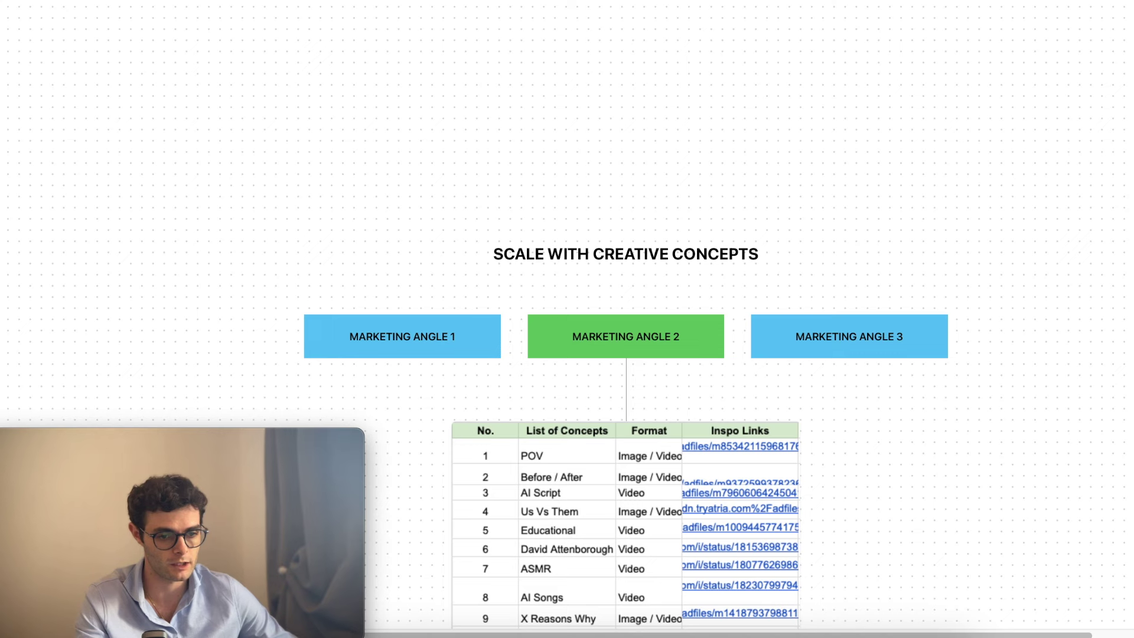
key(alt+Tab)
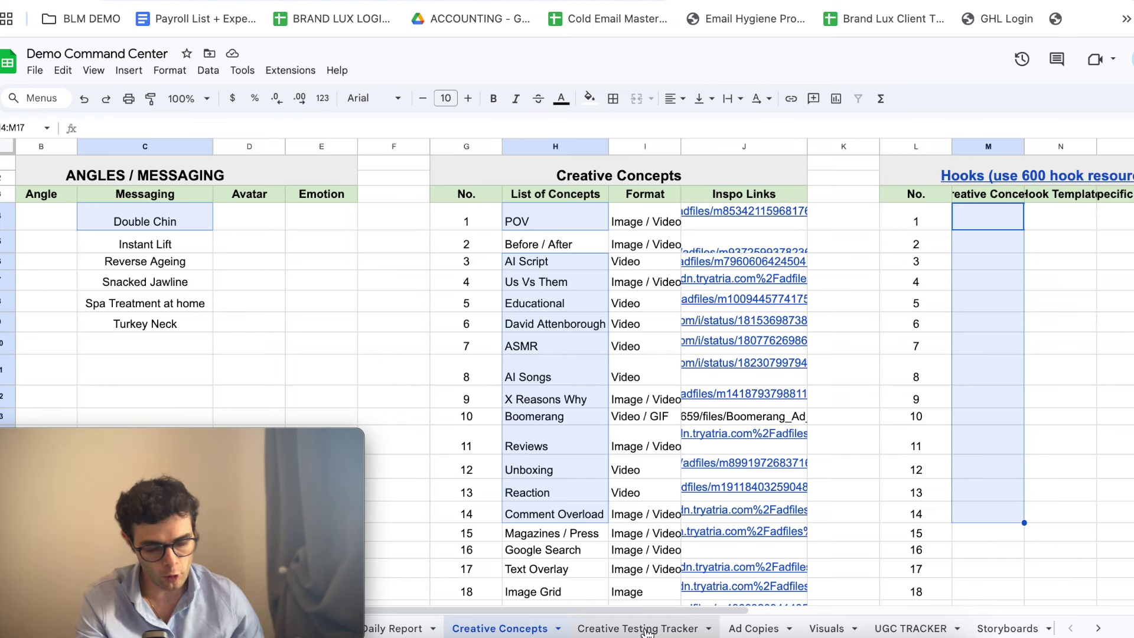
click(648, 631)
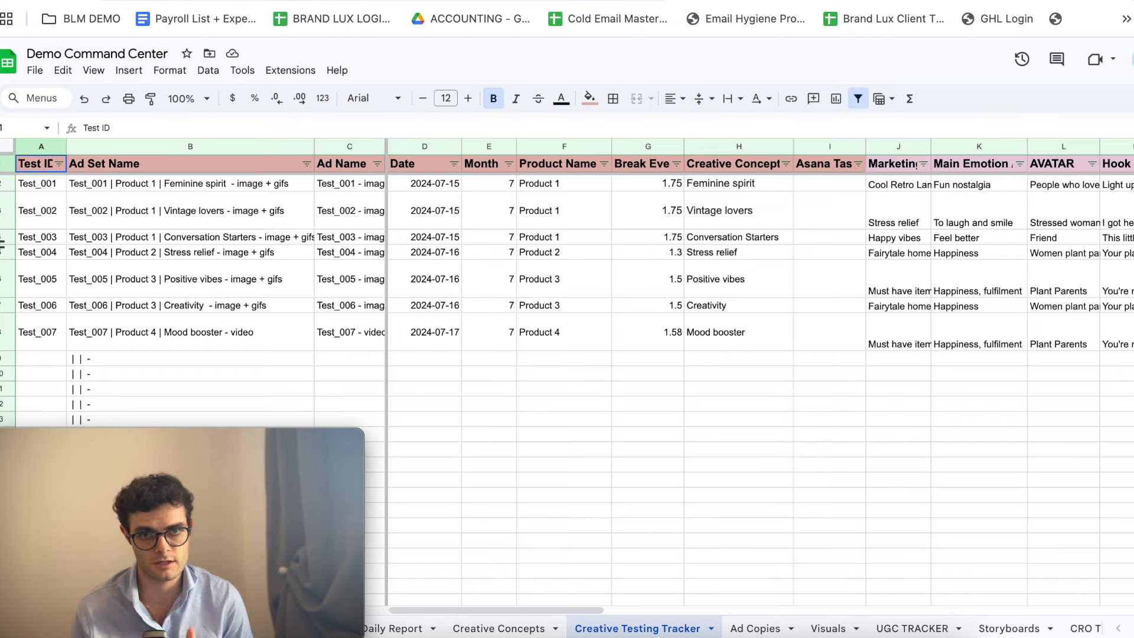
Review tests from the Test_001 row across ROAS, CTR and CPC to Test_002's Next Tests and notes
click(493, 387)
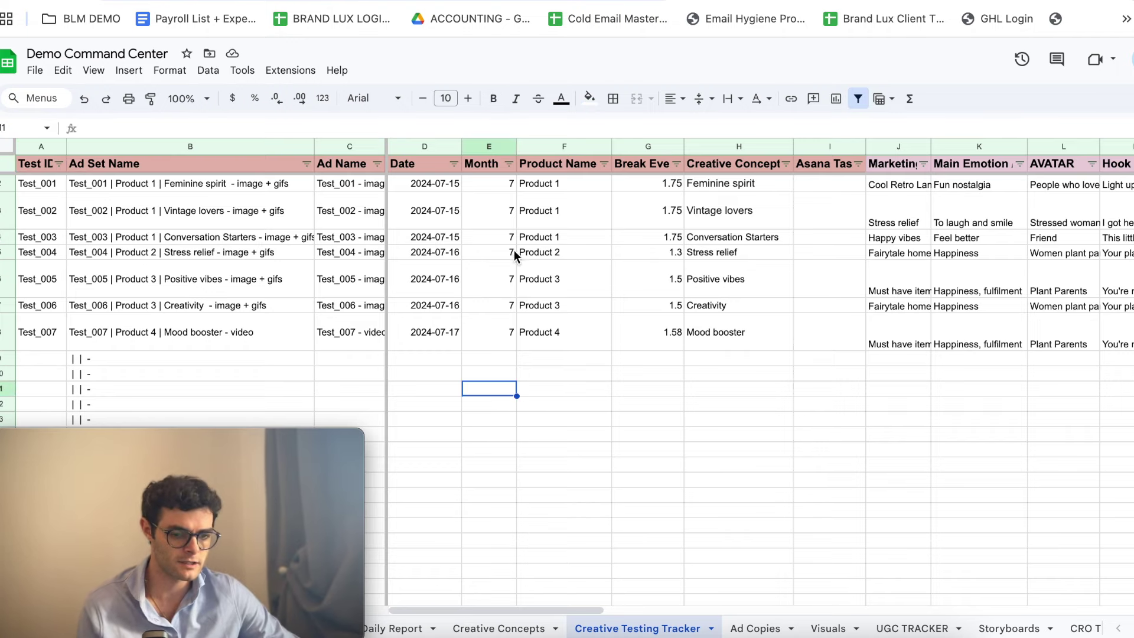
click(4, 182)
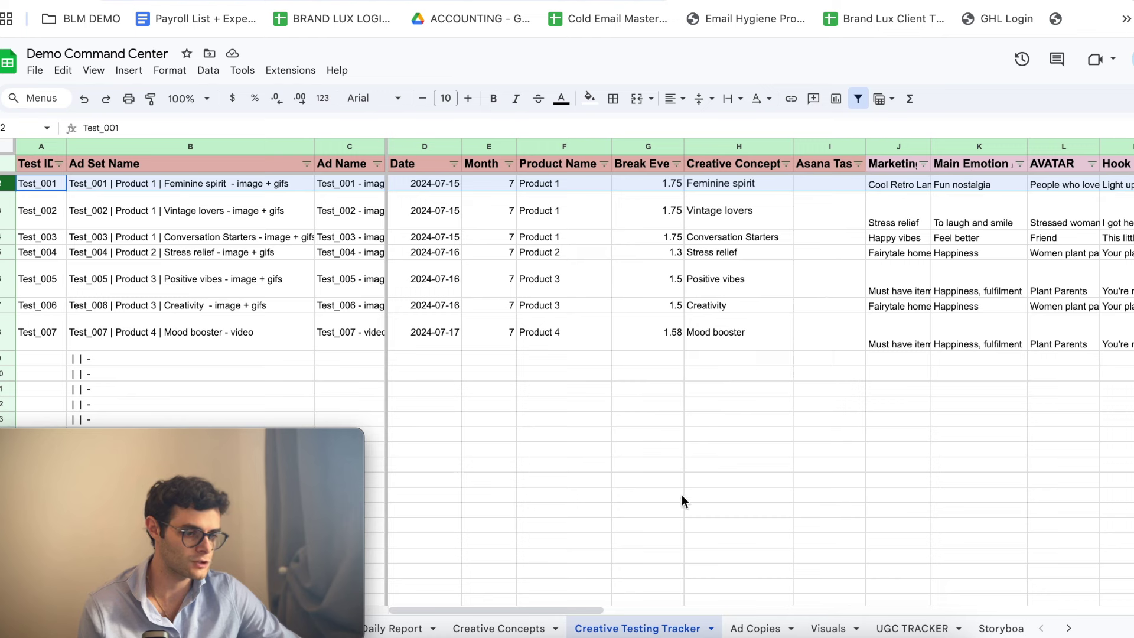
drag(580, 608, 739, 609)
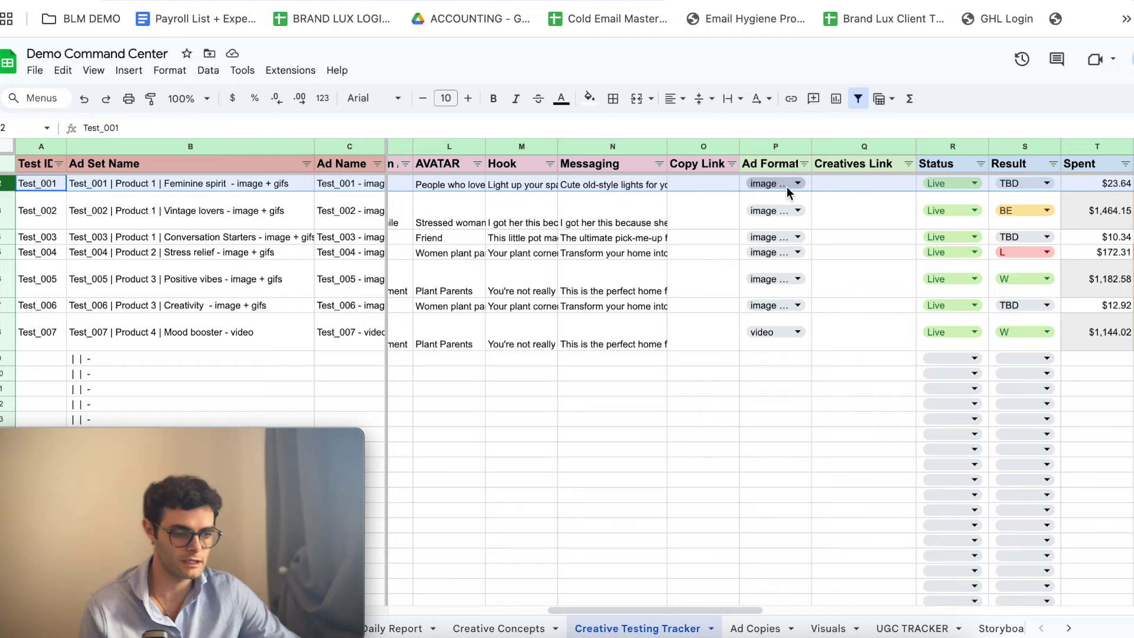
scroll(778, 609, right, 10)
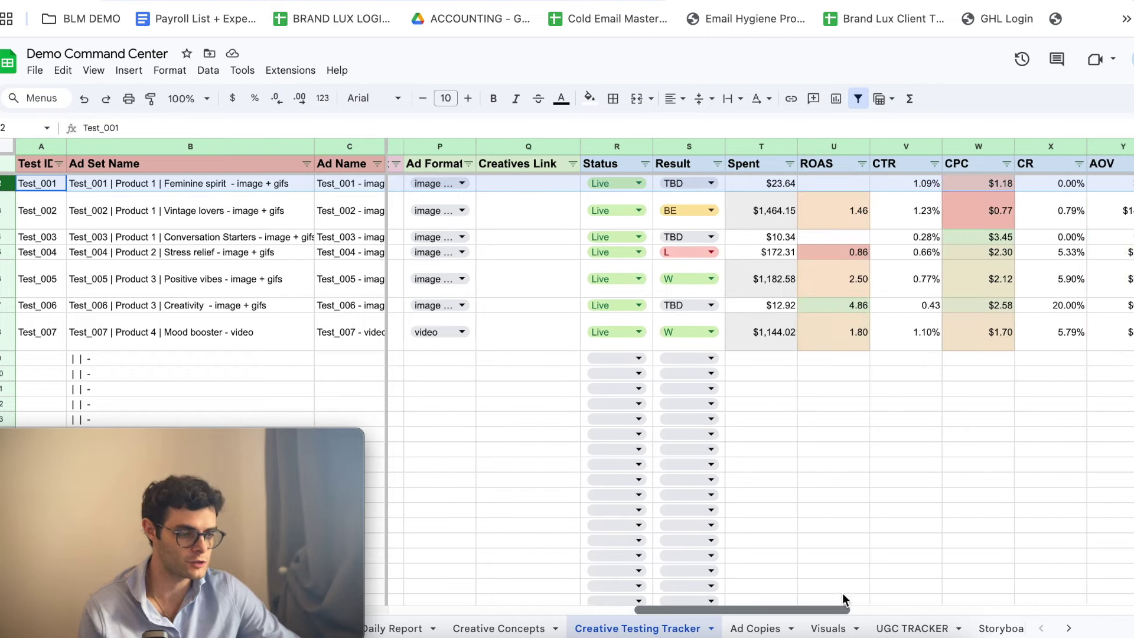
scroll(859, 591, right, 3)
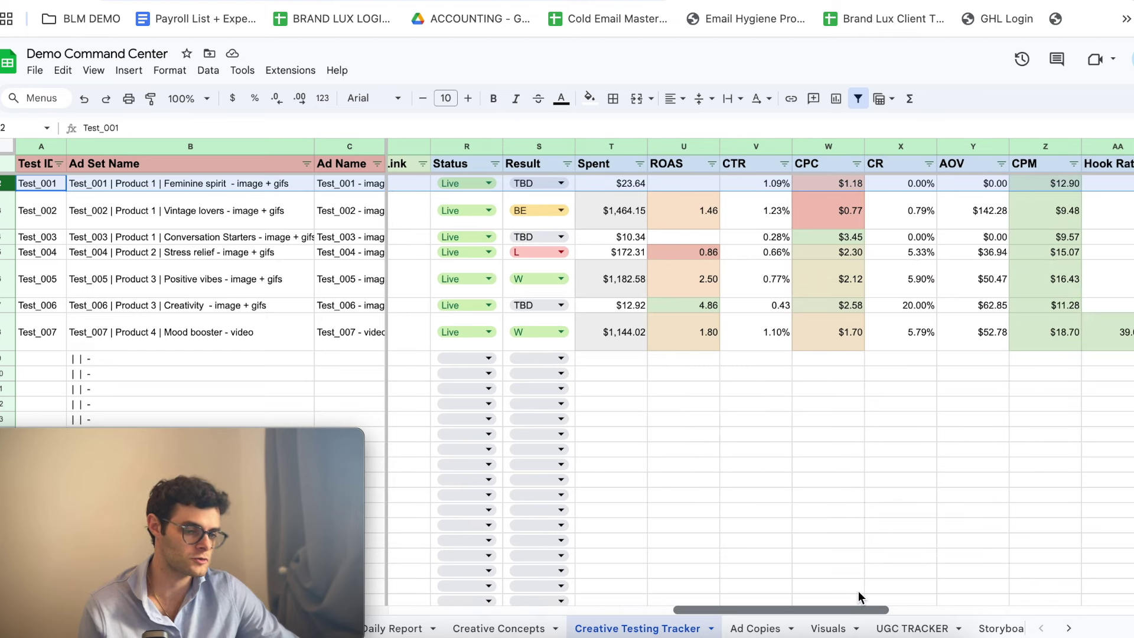
scroll(886, 586, right, 10)
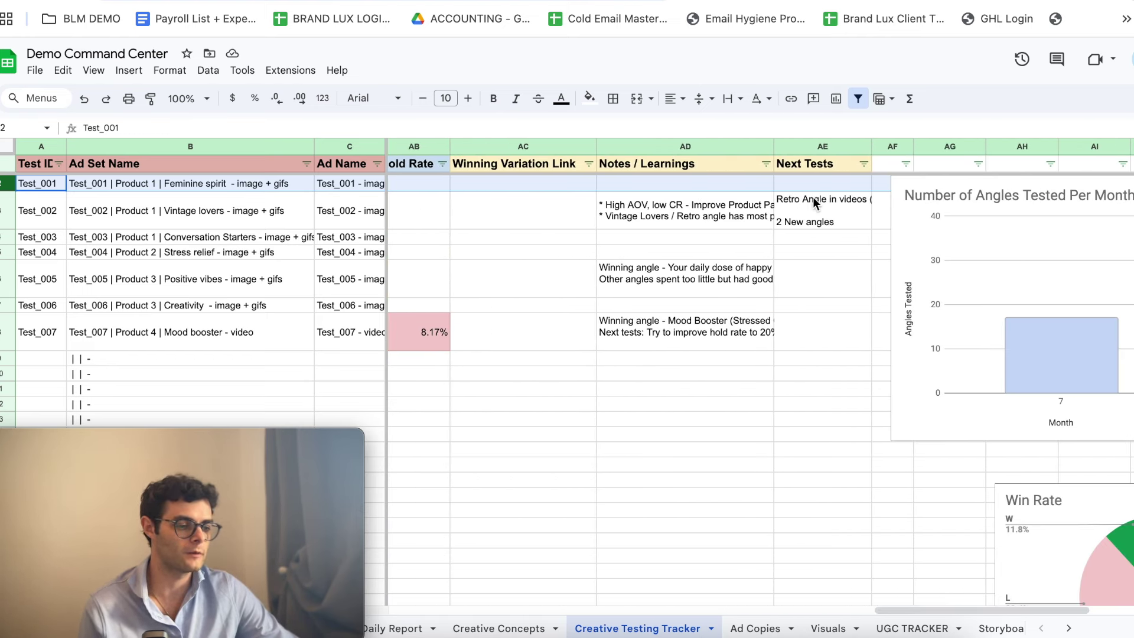
click(815, 207)
click(743, 214)
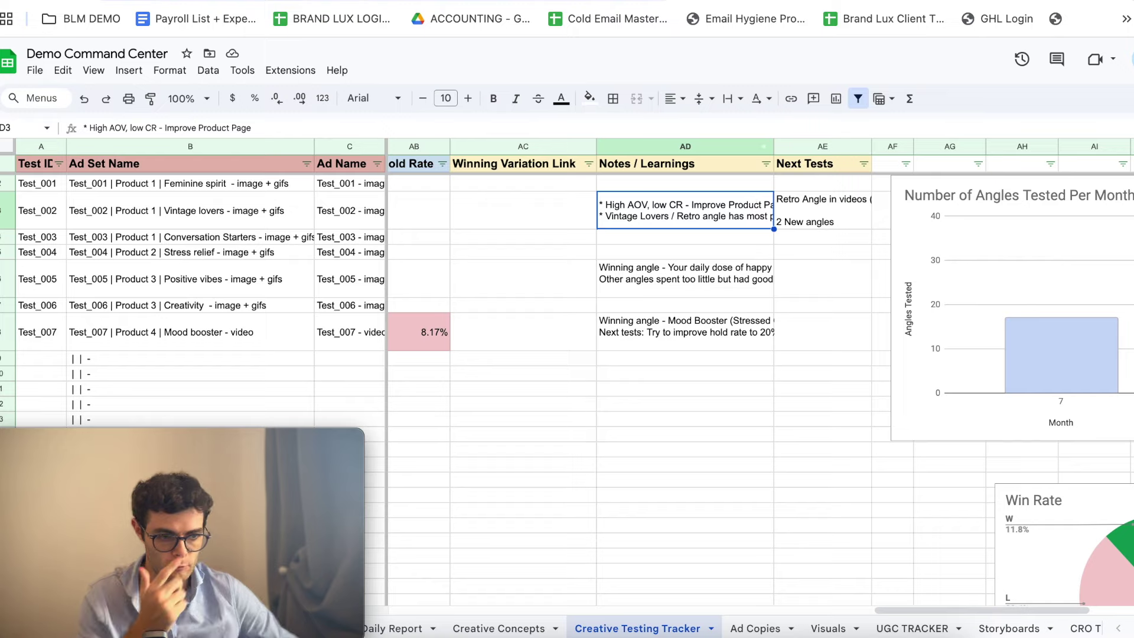
key(ctrl+Tab)
scroll(708, 276, up, 10)
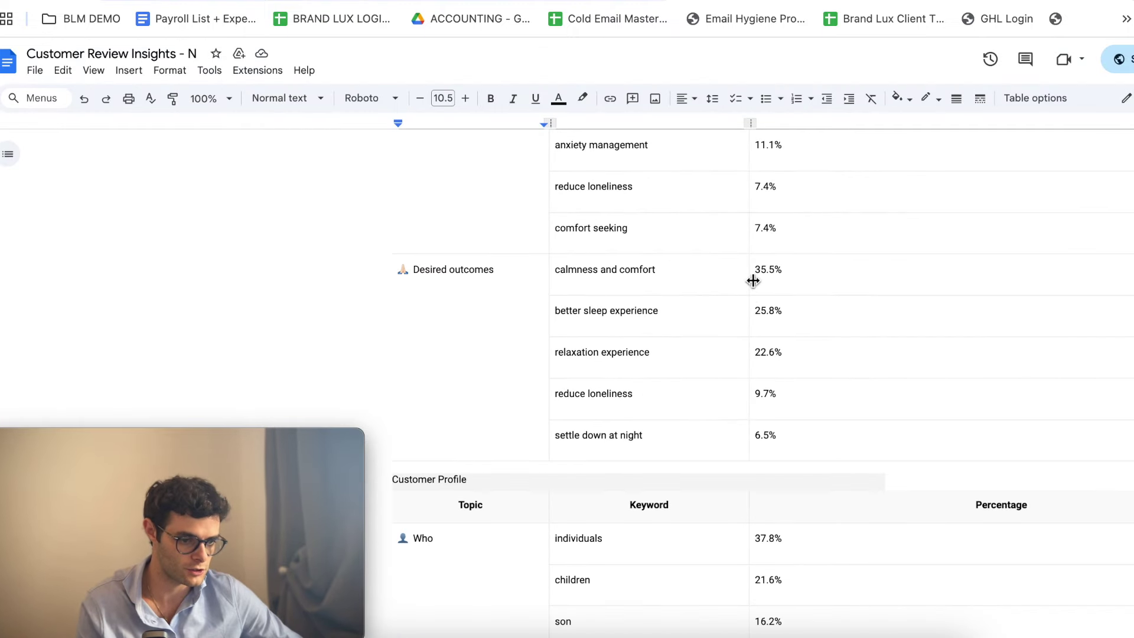
key(ctrl+Tab)
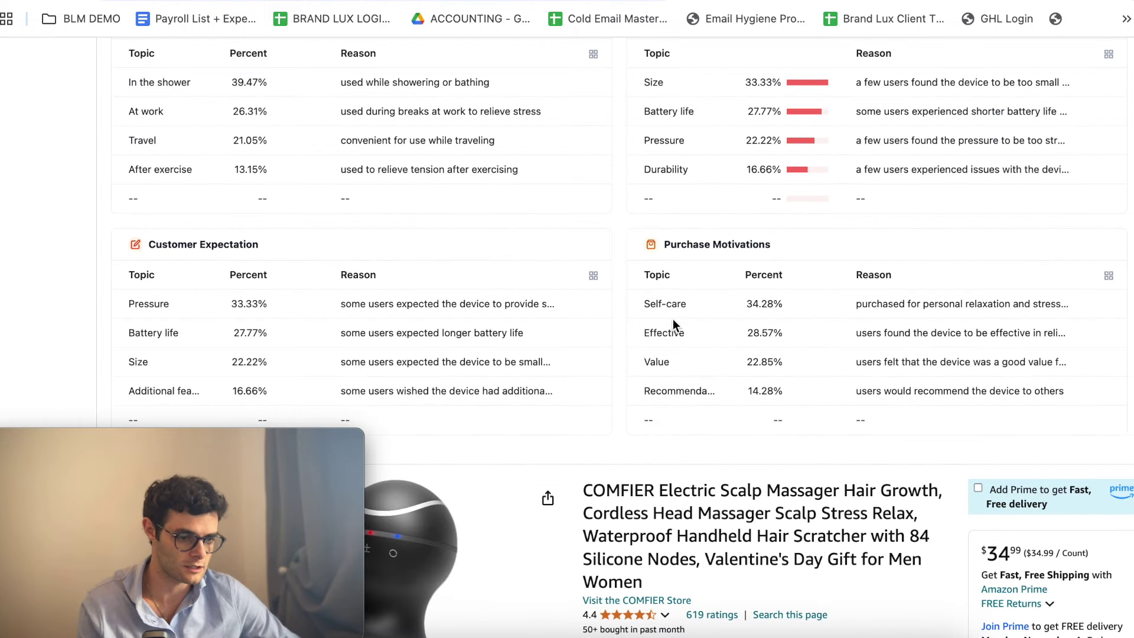
scroll(671, 328, up, 3)
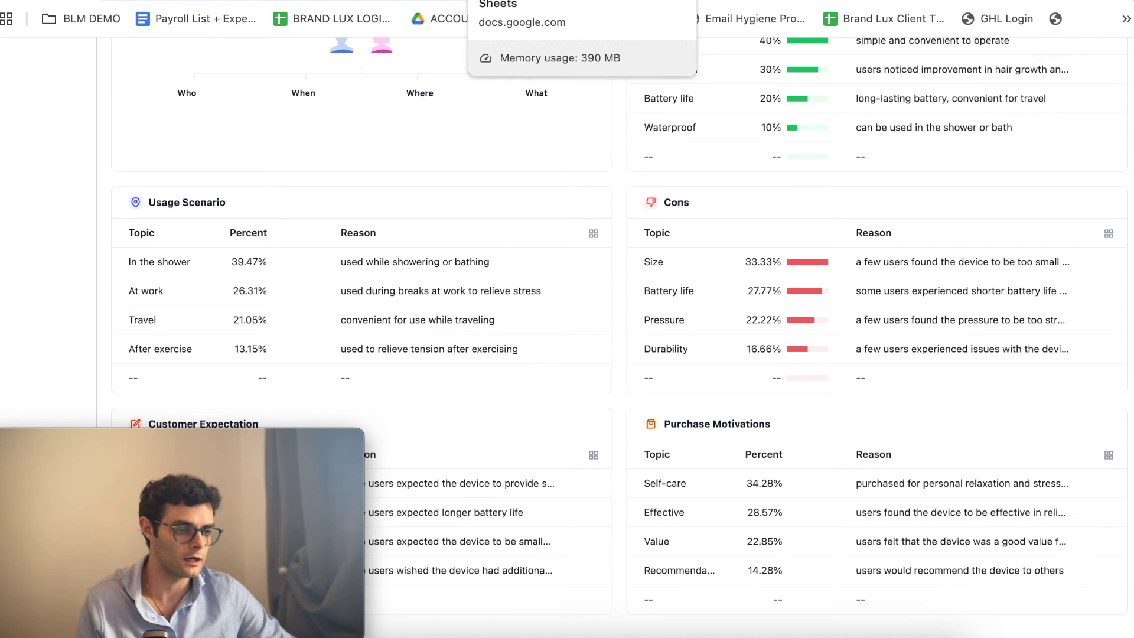
click(609, 19)
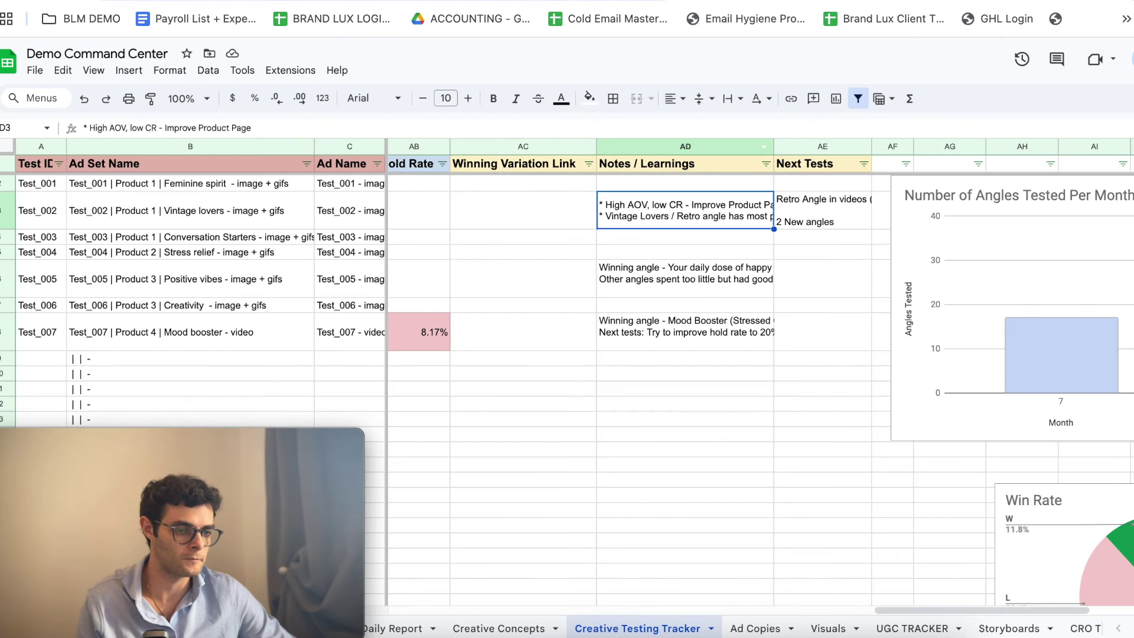
On Creative Concepts, highlight the Inspo Links, Reaction's format cell and messaging angles like Snacked Jawline
click(500, 629)
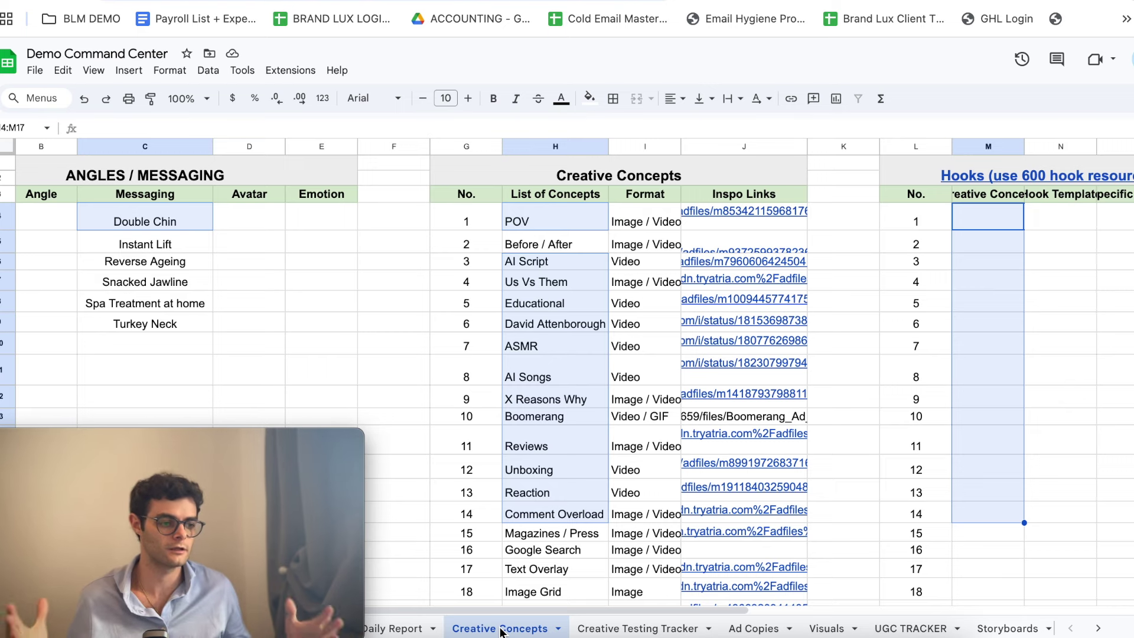
click(992, 392)
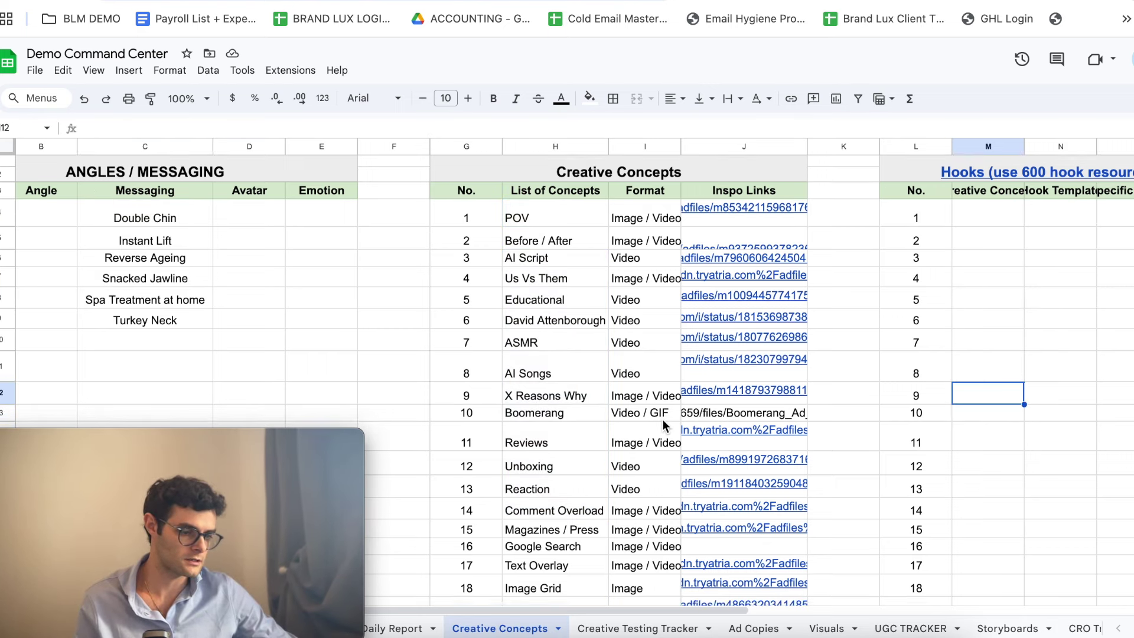
scroll(663, 419, down, 5)
scroll(655, 390, up, 5)
drag(733, 226, 746, 517)
click(627, 490)
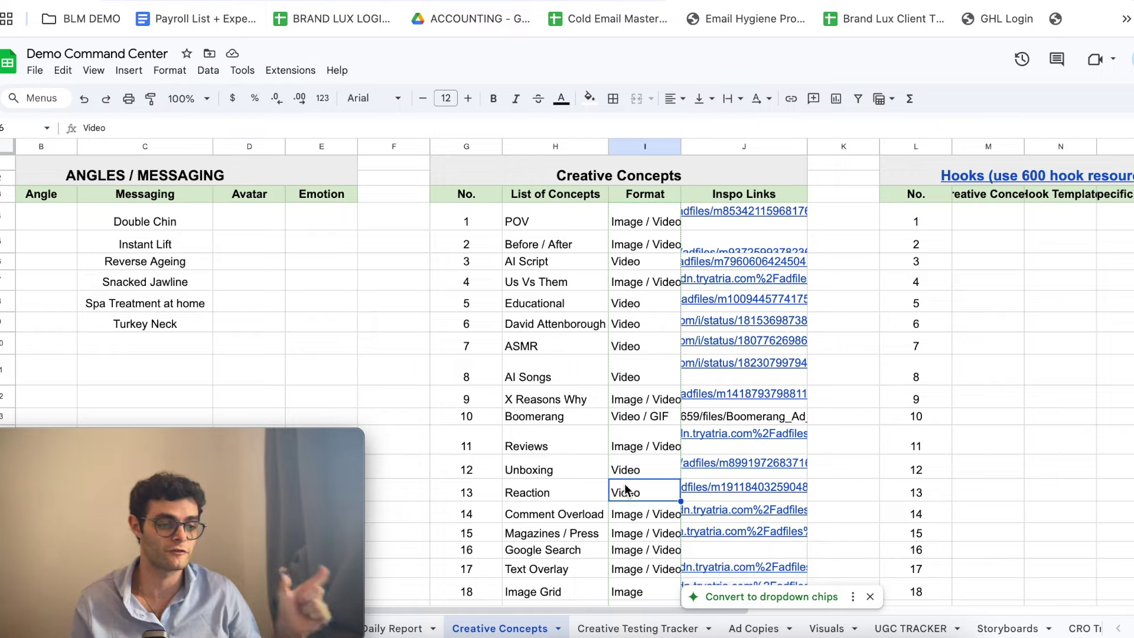
click(300, 328)
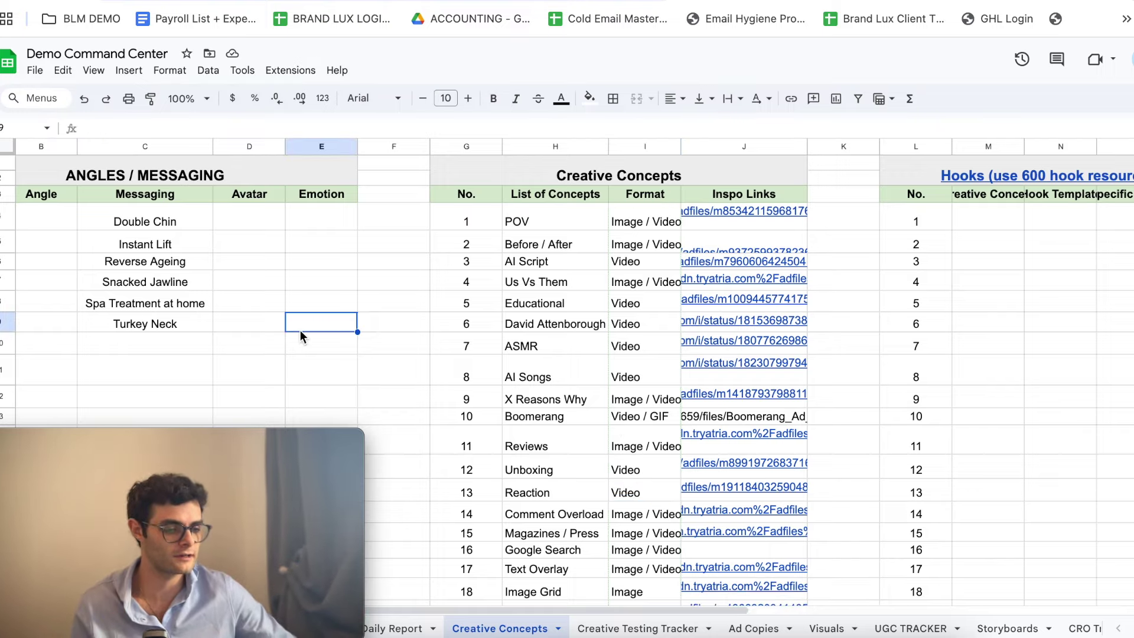
drag(136, 204, 145, 381)
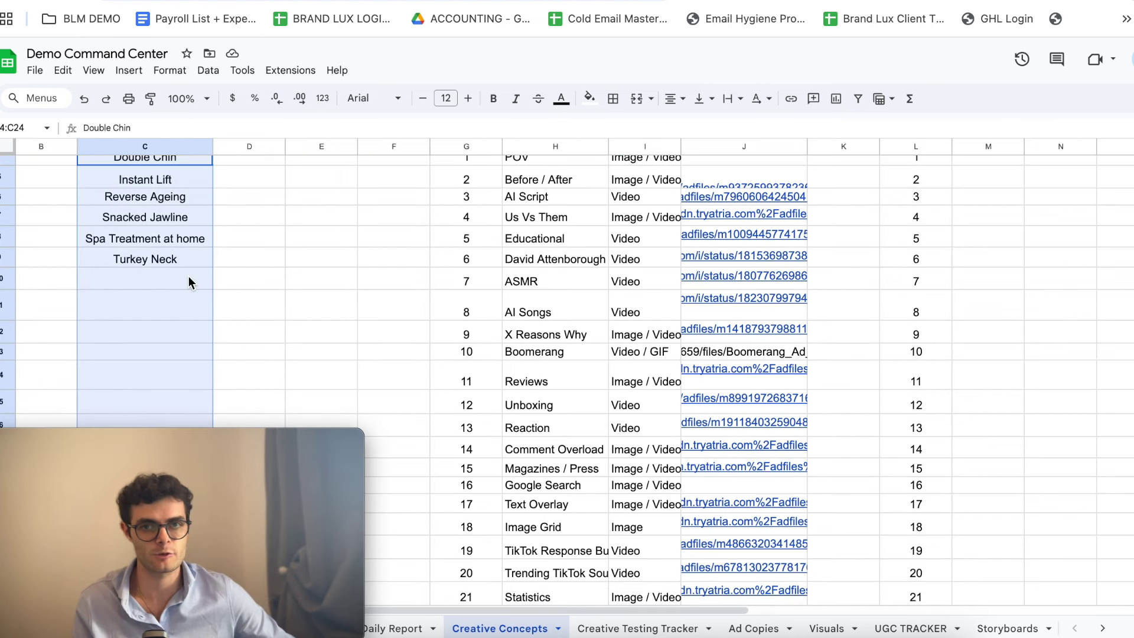
scroll(189, 276, up, 2)
click(189, 277)
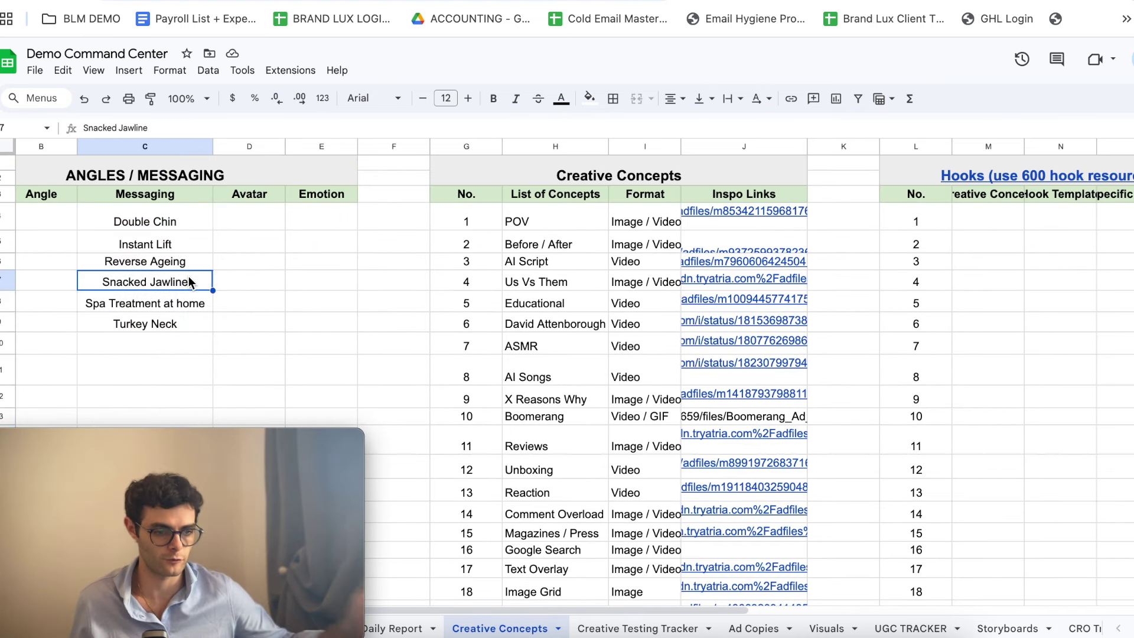